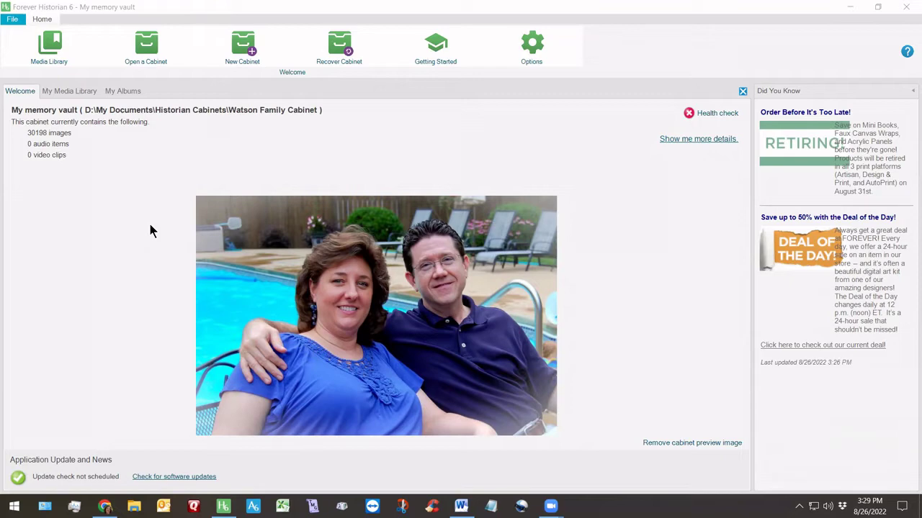
# Open the Demo Cabinet from the Historian Cabinets folder in My Documents on New Volume (D:)
pyautogui.click(137, 41)
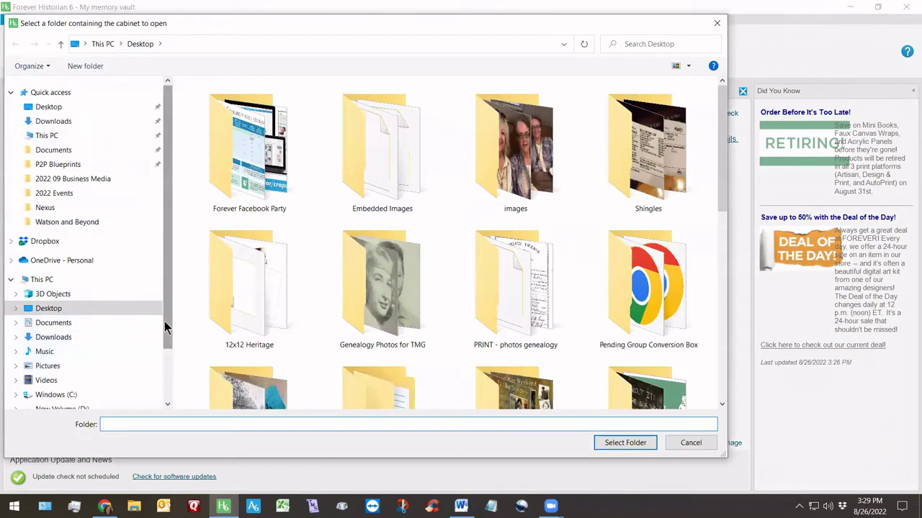
pyautogui.moveTo(164, 324); pyautogui.dragTo(168, 386)
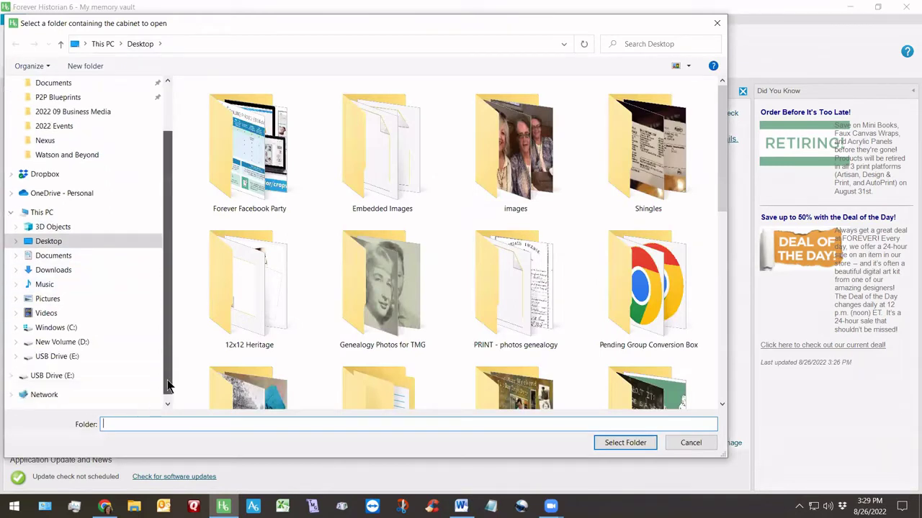
pyautogui.click(16, 344)
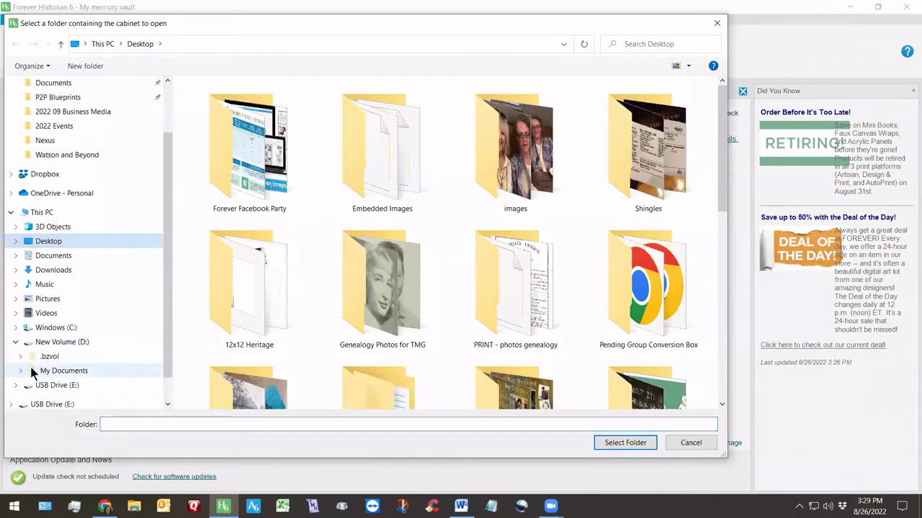
pyautogui.click(21, 372)
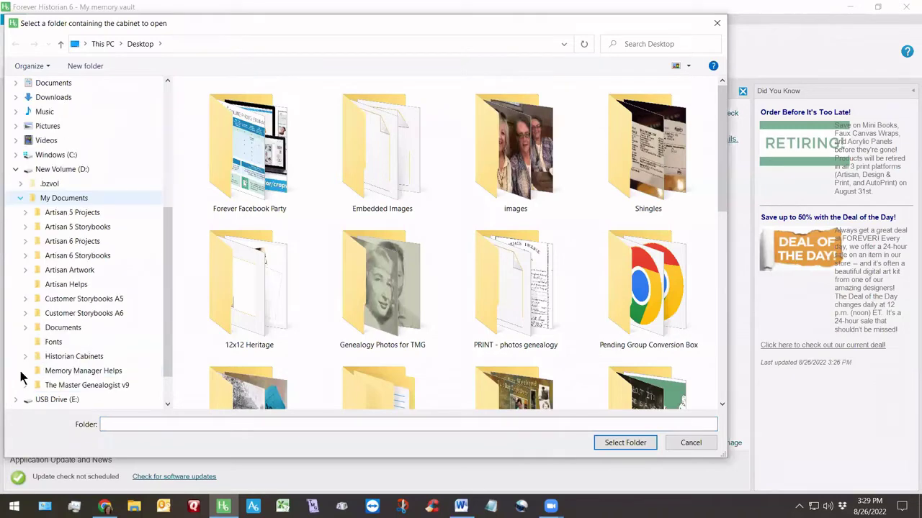
pyautogui.click(61, 358)
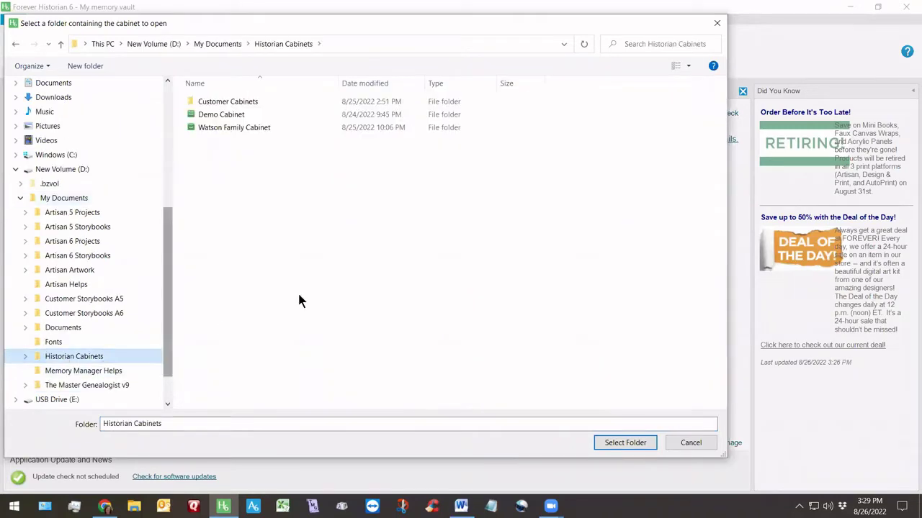
pyautogui.click(205, 115)
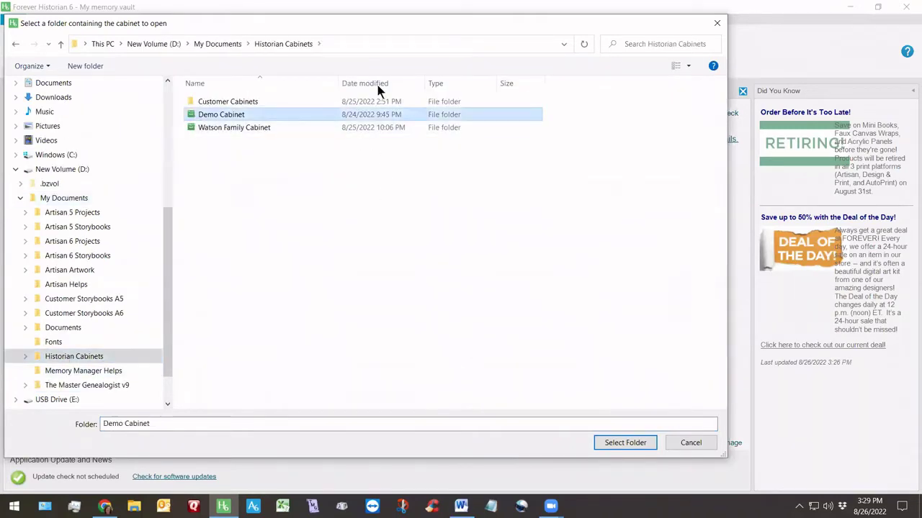
pyautogui.click(626, 442)
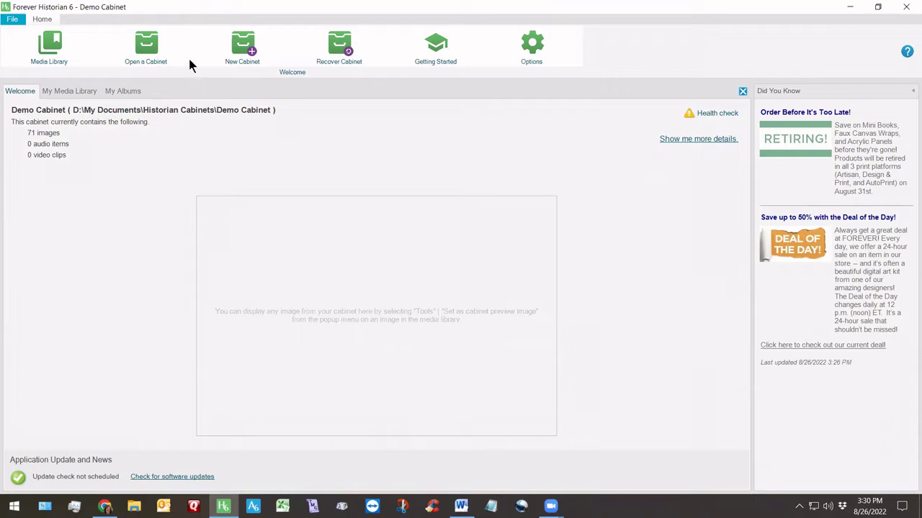
pyautogui.click(240, 41)
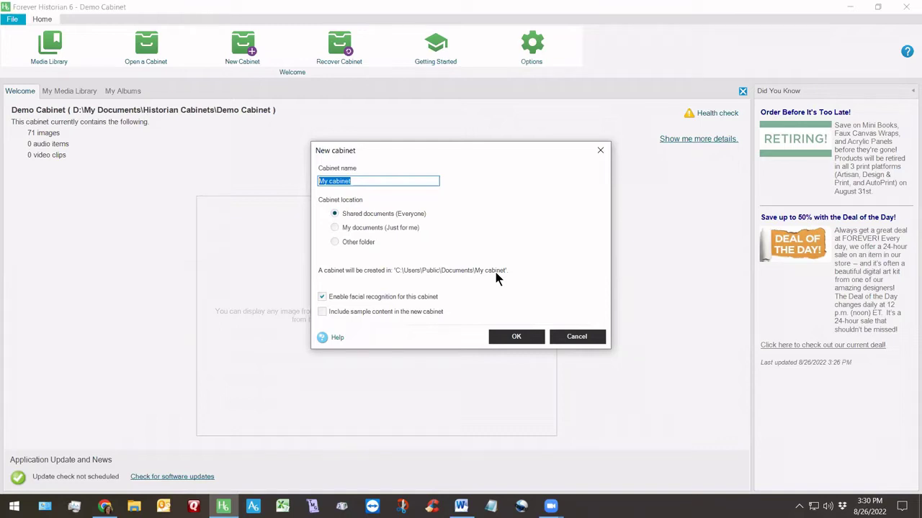
pyautogui.click(334, 227)
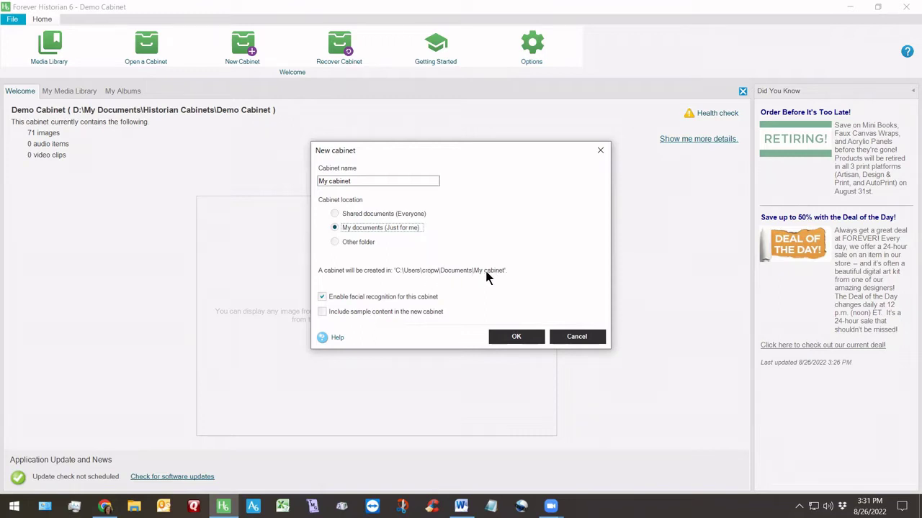
pyautogui.click(335, 242)
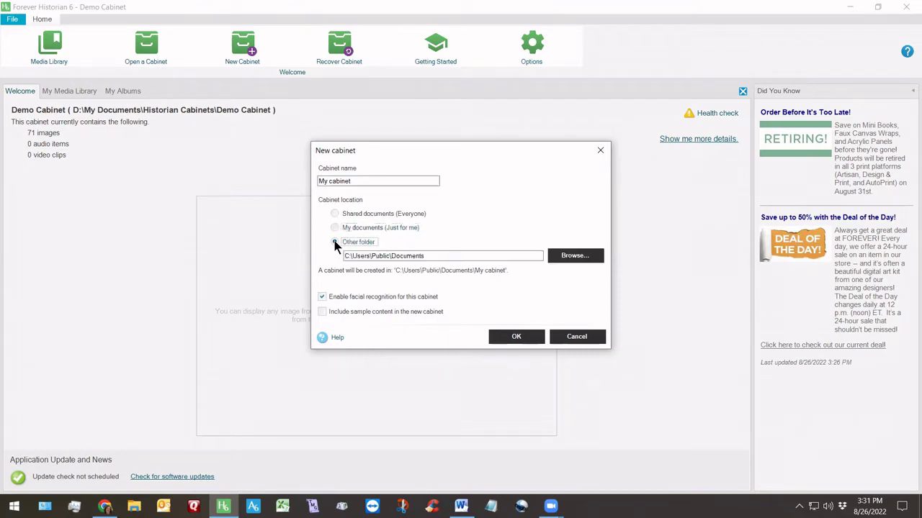
pyautogui.click(573, 256)
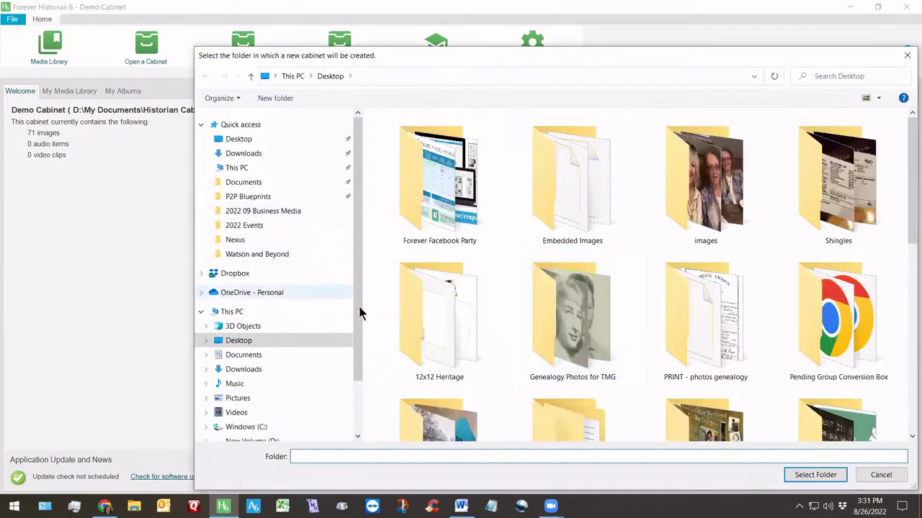
pyautogui.scroll(-2, 227, 379)
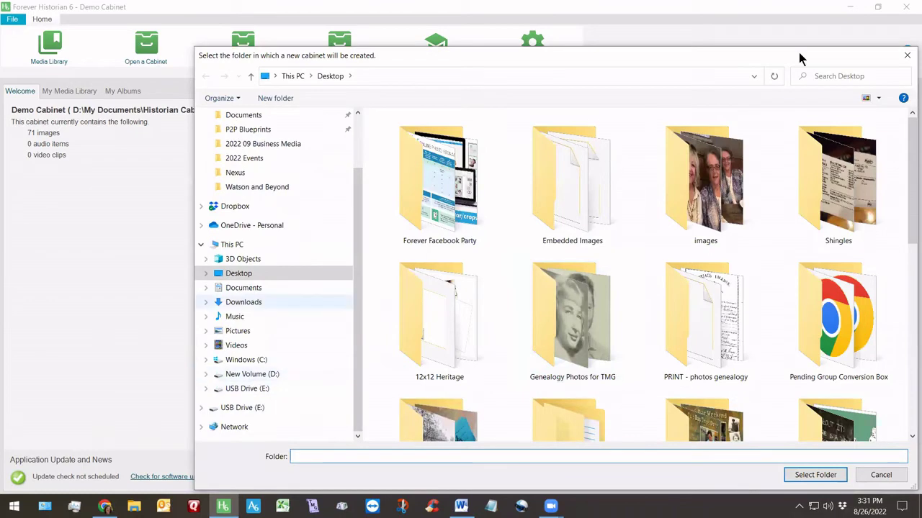
pyautogui.click(906, 56)
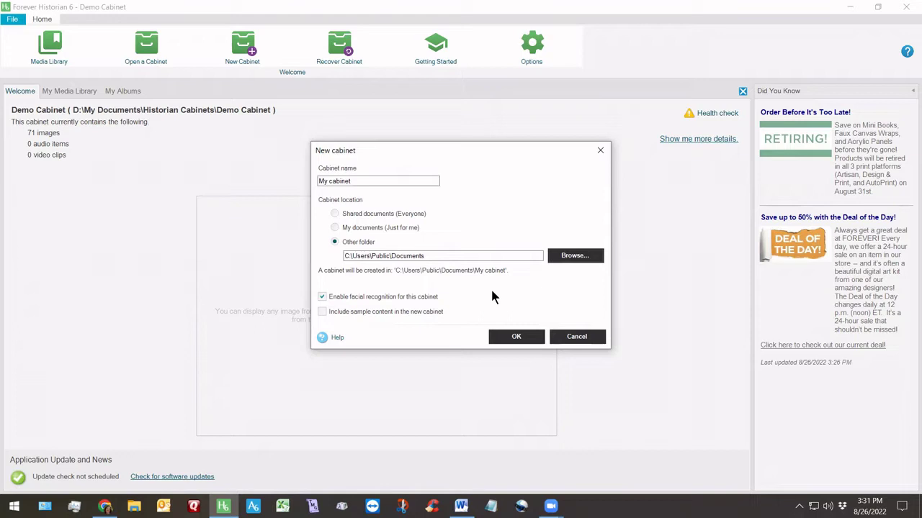
pyautogui.click(577, 337)
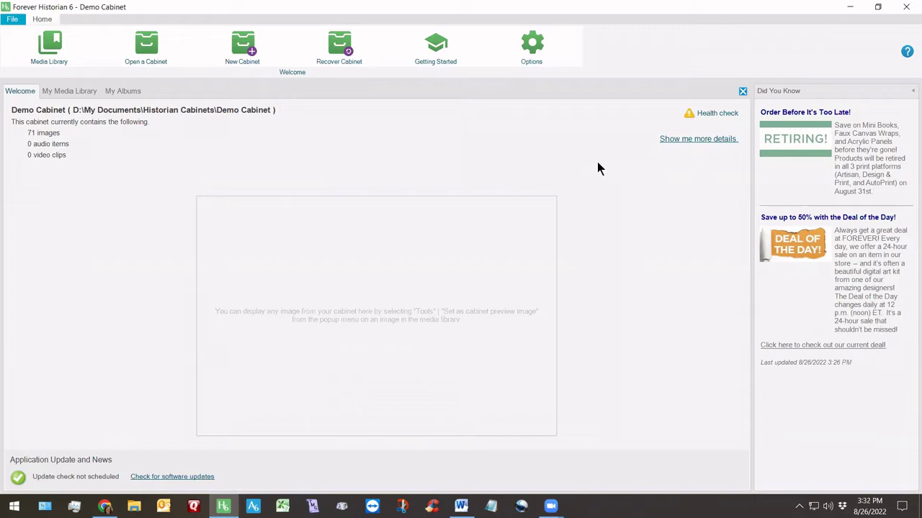
# Enable Dark Mode in the general software options and acknowledge the restart notice
pyautogui.click(533, 48)
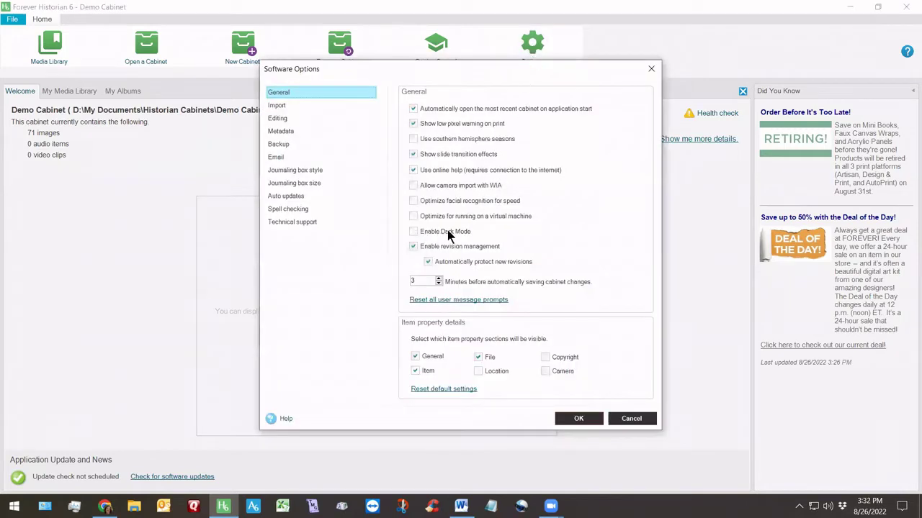
pyautogui.click(411, 230)
pyautogui.click(580, 418)
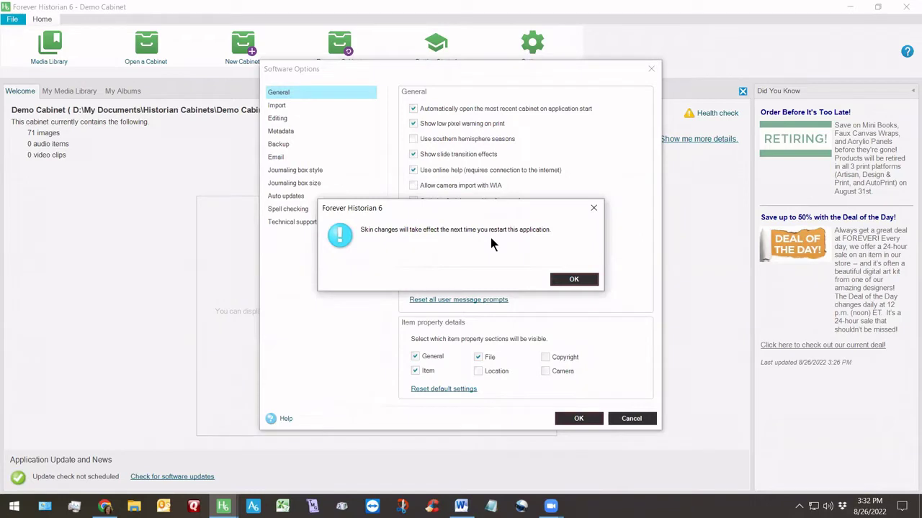
pyautogui.click(570, 281)
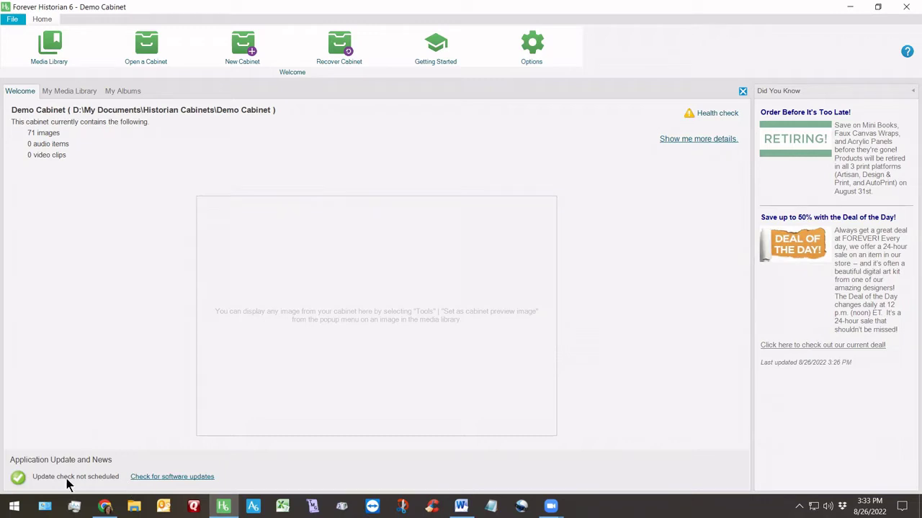
# Check for software updates
pyautogui.click(147, 477)
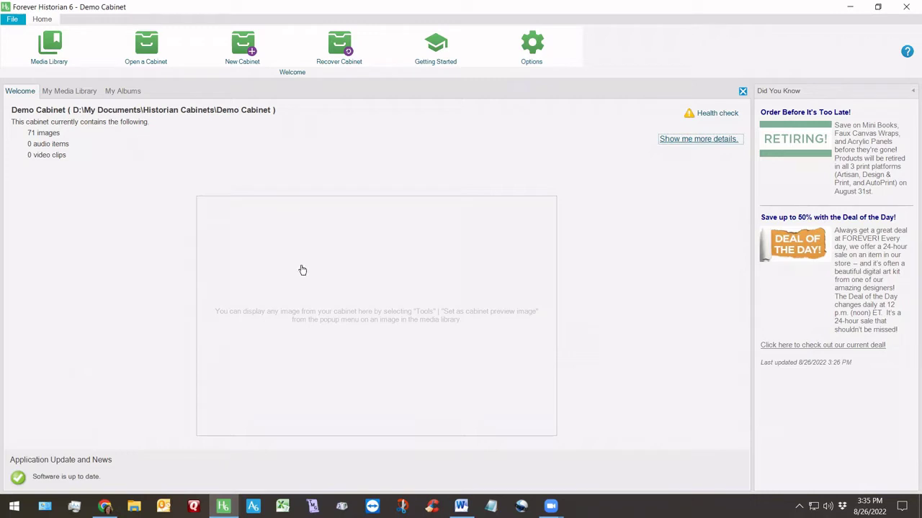
# Open the media library with its sorting options shown and examine the details of the earliest-dated photos
pyautogui.click(71, 94)
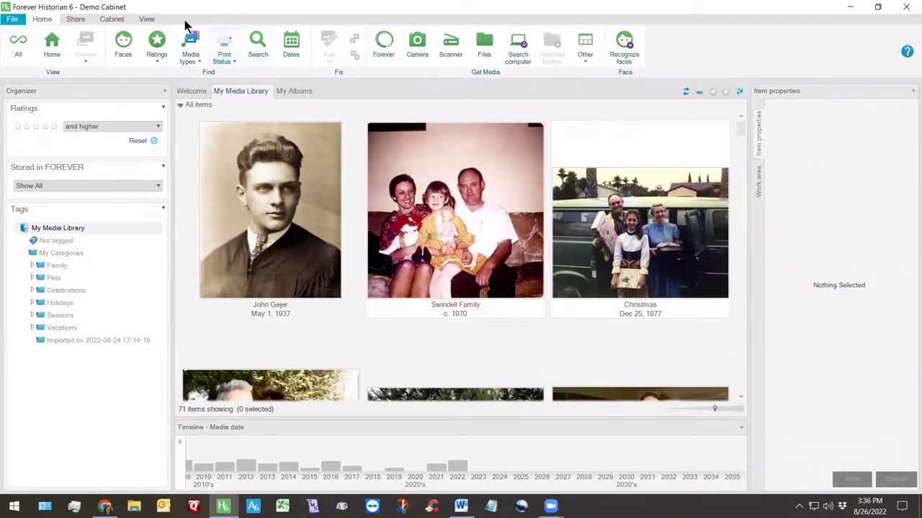
pyautogui.click(146, 18)
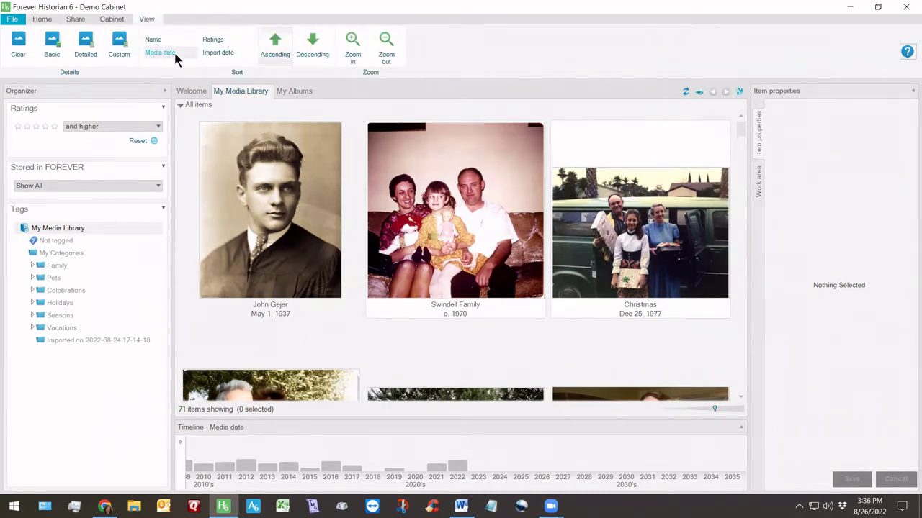
pyautogui.click(282, 73)
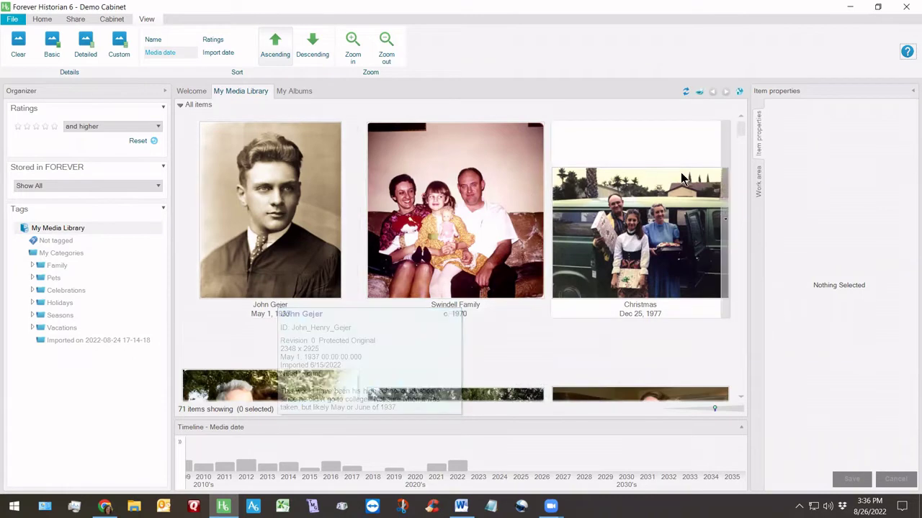
pyautogui.moveTo(741, 123)
pyautogui.mouseDown()
pyautogui.moveTo(754, 400)
pyautogui.moveTo(736, 345)
pyautogui.moveTo(746, 121)
pyautogui.mouseUp()
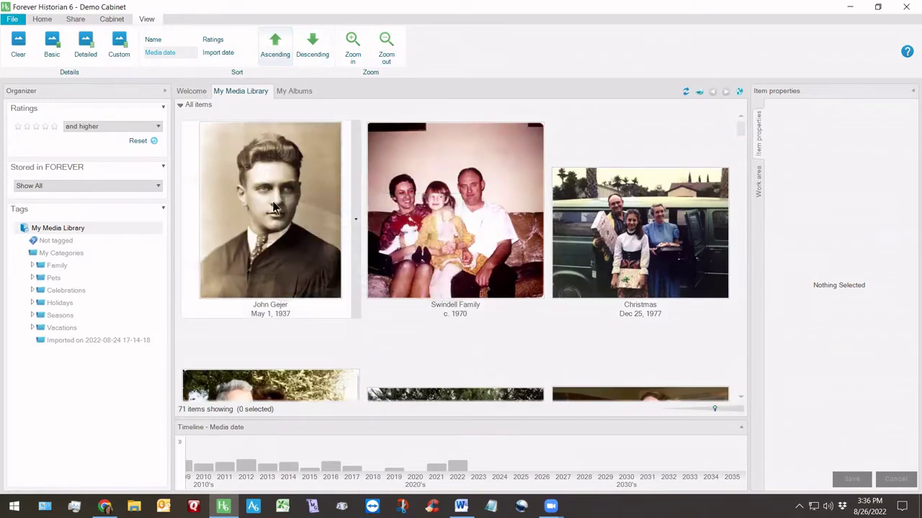
pyautogui.moveTo(288, 192)
pyautogui.moveTo(432, 328)
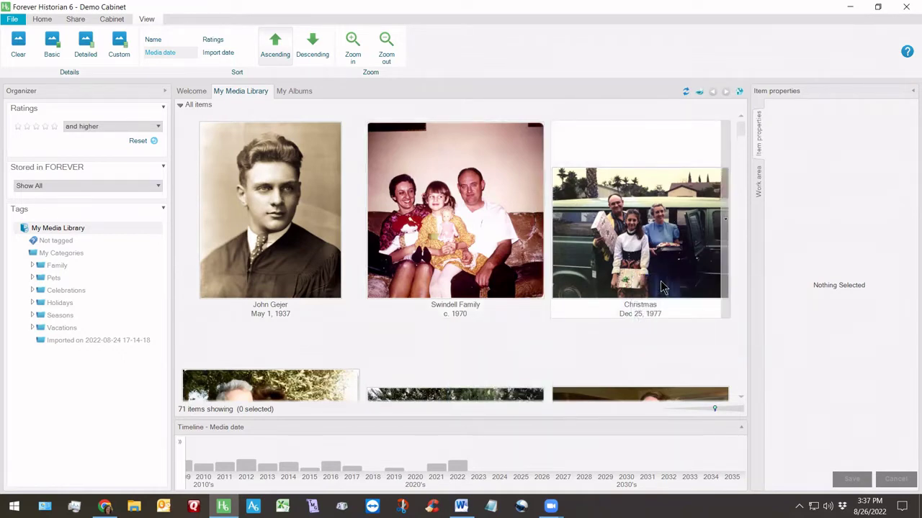
pyautogui.moveTo(634, 319)
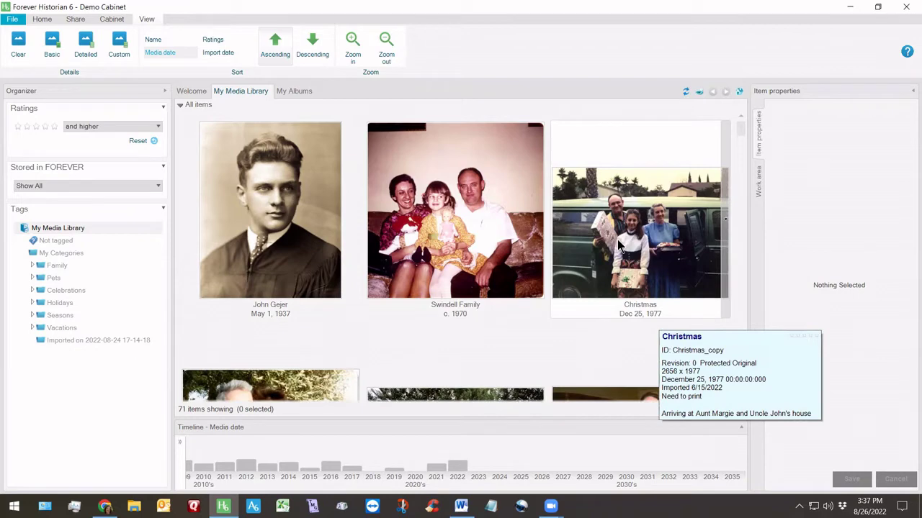
# Try the media date sort in descending order, examine the Asheville photo's details, and return to ascending order
pyautogui.click(311, 44)
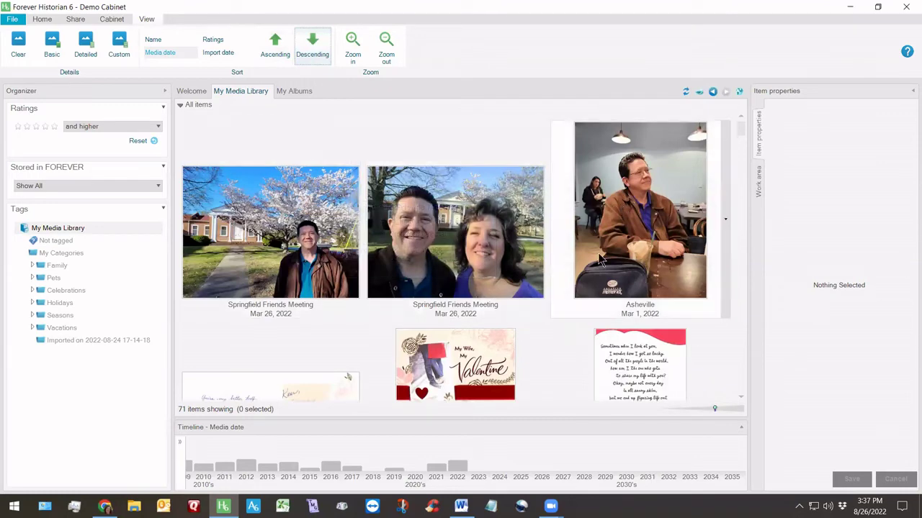
pyautogui.moveTo(599, 259)
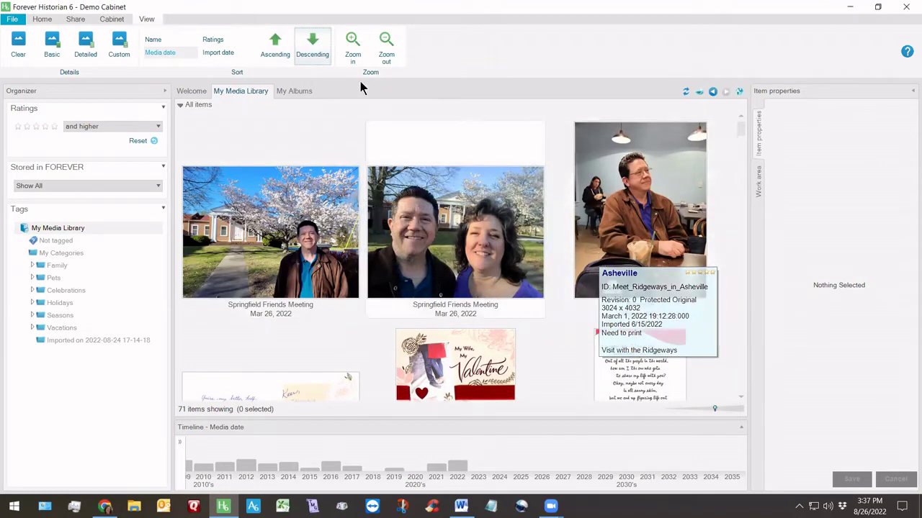
pyautogui.click(272, 40)
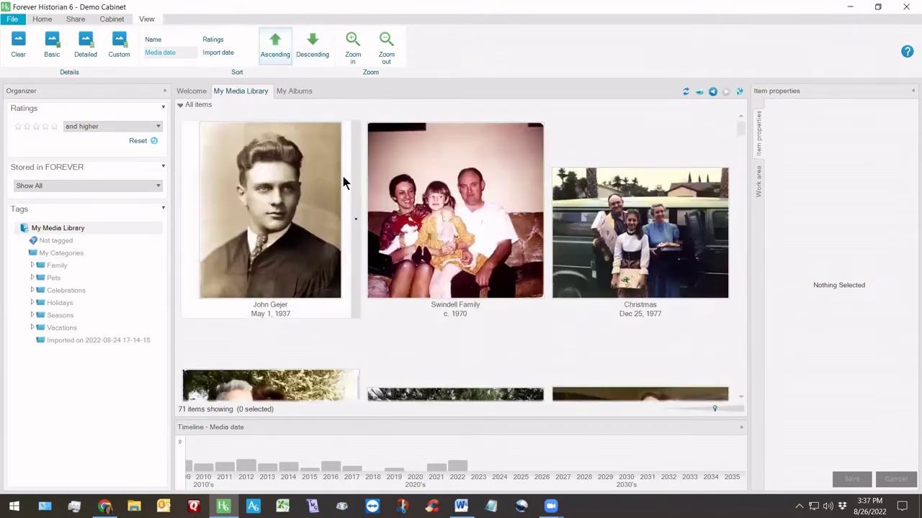
# Try sorting the media library by import date, ratings and name in turn
pyautogui.click(213, 52)
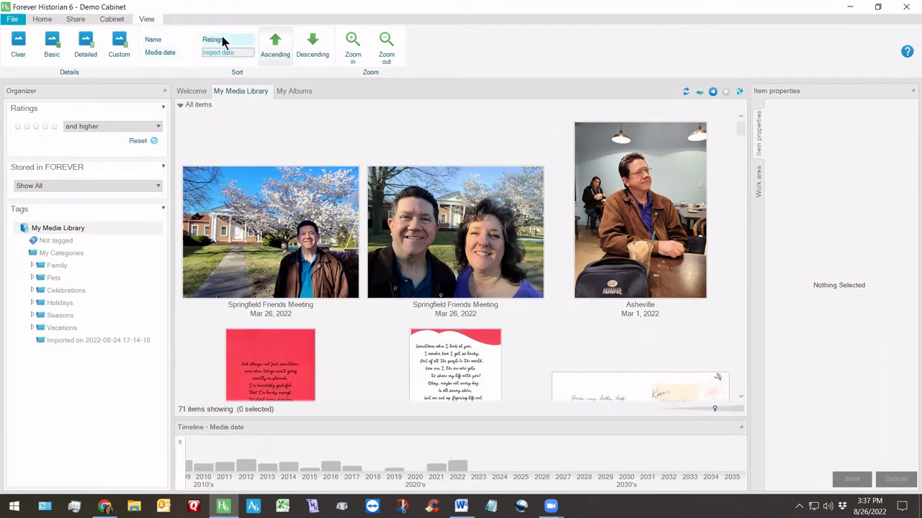
pyautogui.click(223, 41)
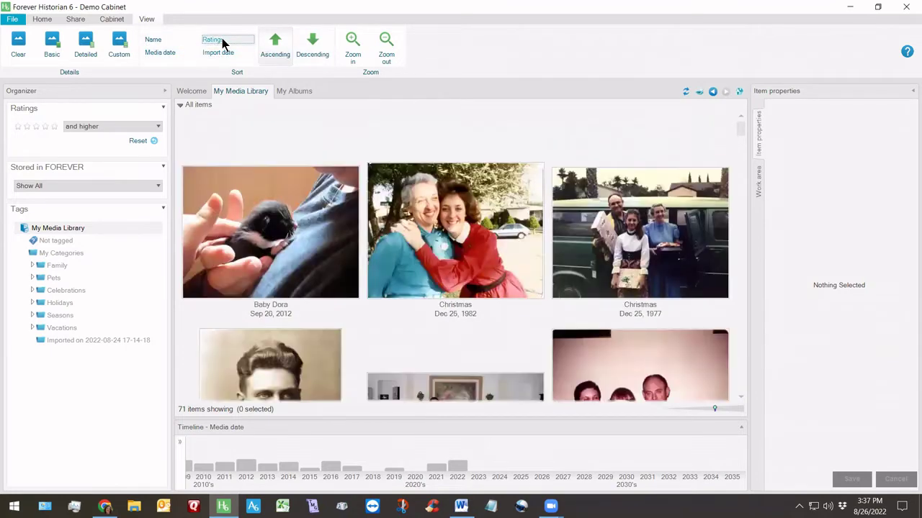
pyautogui.click(154, 40)
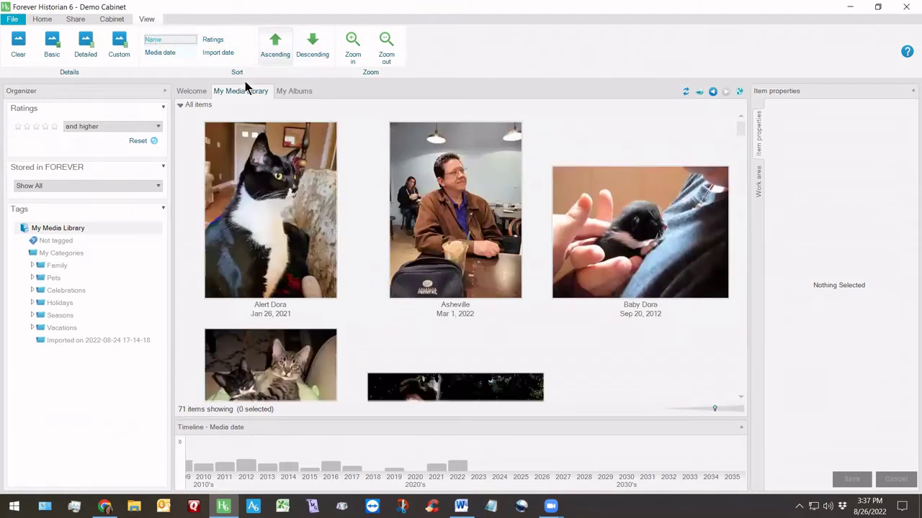
# Compare the details of the Alert Dora, Asheville and Baby Dora photos and return the library sort to media date
pyautogui.moveTo(311, 151)
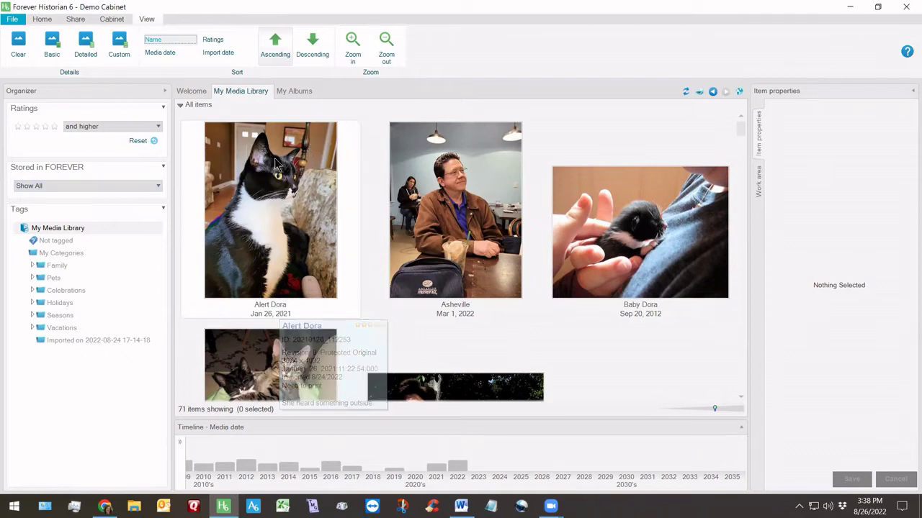
pyautogui.moveTo(482, 315)
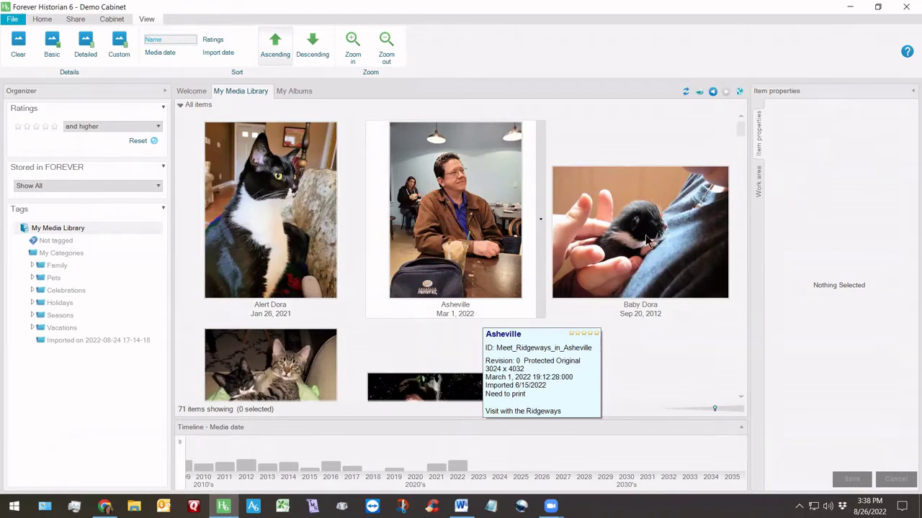
pyautogui.moveTo(652, 245)
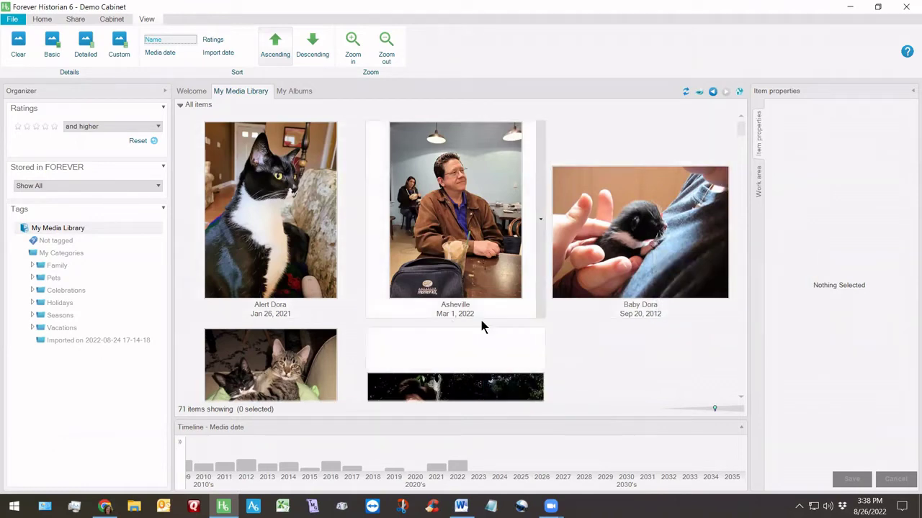
pyautogui.moveTo(640, 321)
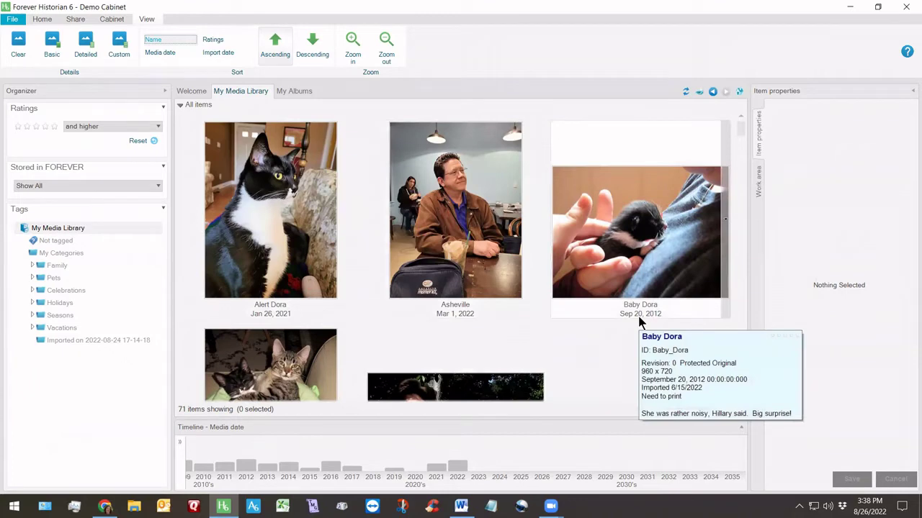
pyautogui.click(160, 51)
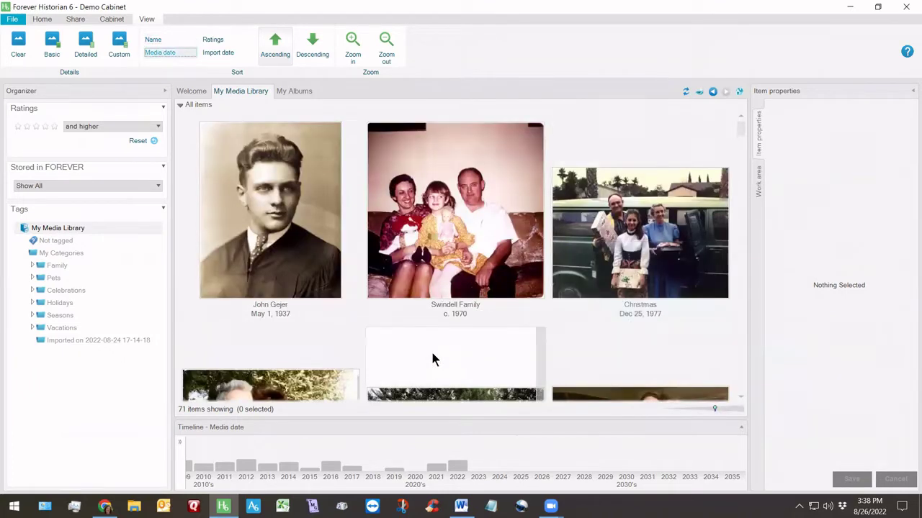
# Use the media date timeline to filter the library to items from 2022 and from 2021 in turn
pyautogui.moveTo(432, 358)
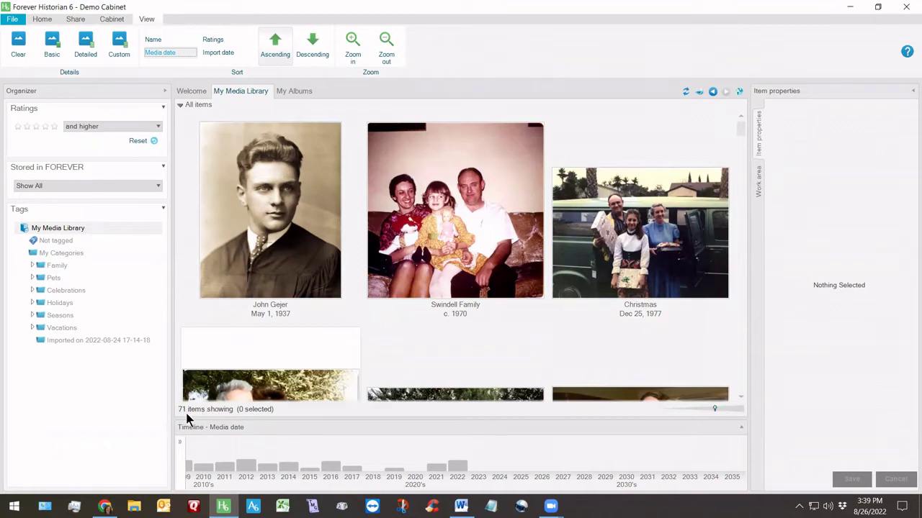
pyautogui.click(455, 468)
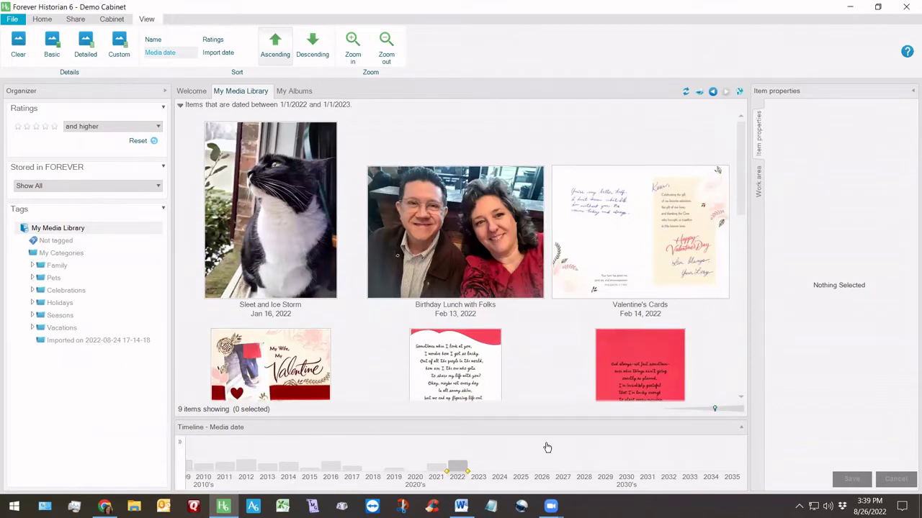
pyautogui.click(436, 468)
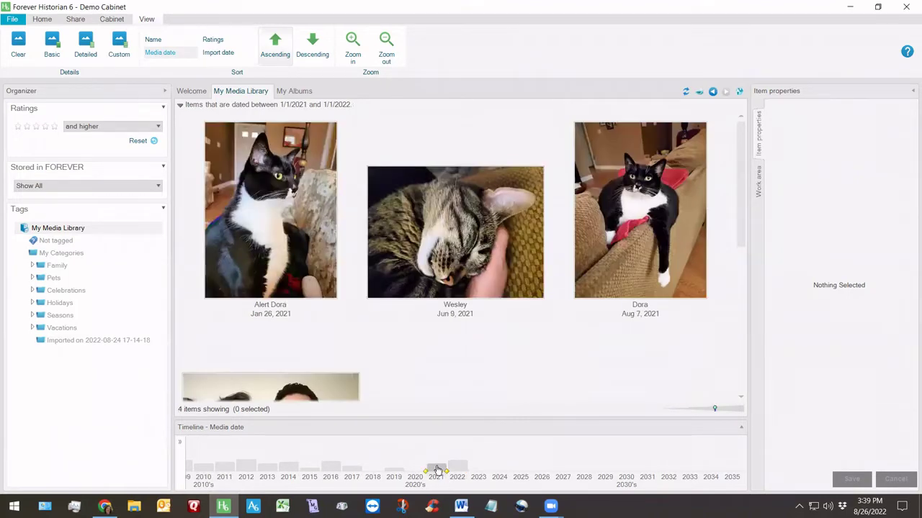
# Filter the library to items dated 1937 on the media date timeline
pyautogui.moveTo(212, 453); pyautogui.dragTo(612, 454)
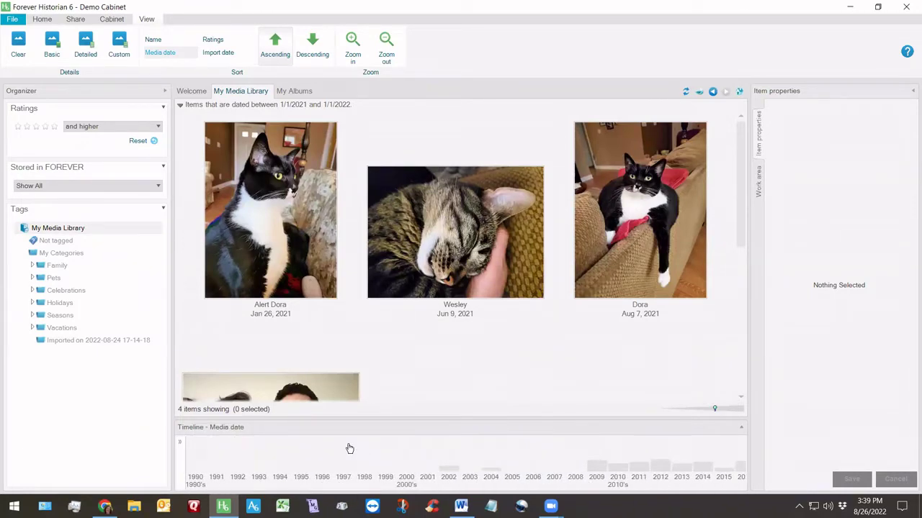
pyautogui.moveTo(350, 450); pyautogui.dragTo(451, 445)
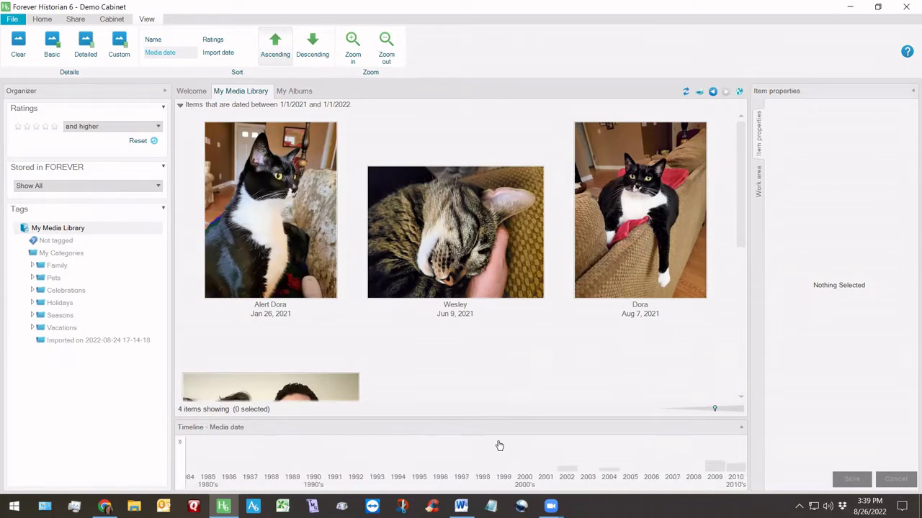
pyautogui.moveTo(237, 436); pyautogui.dragTo(636, 446)
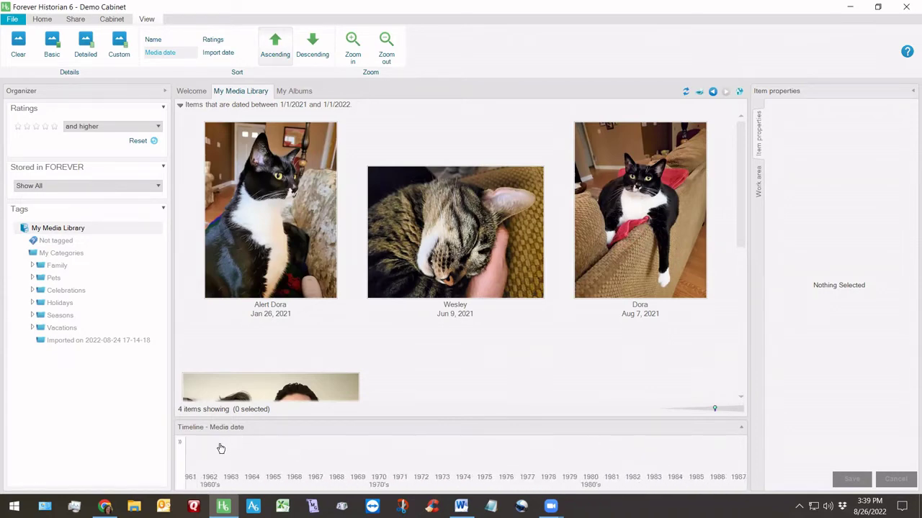
pyautogui.moveTo(208, 446); pyautogui.dragTo(539, 444)
pyautogui.click(181, 442)
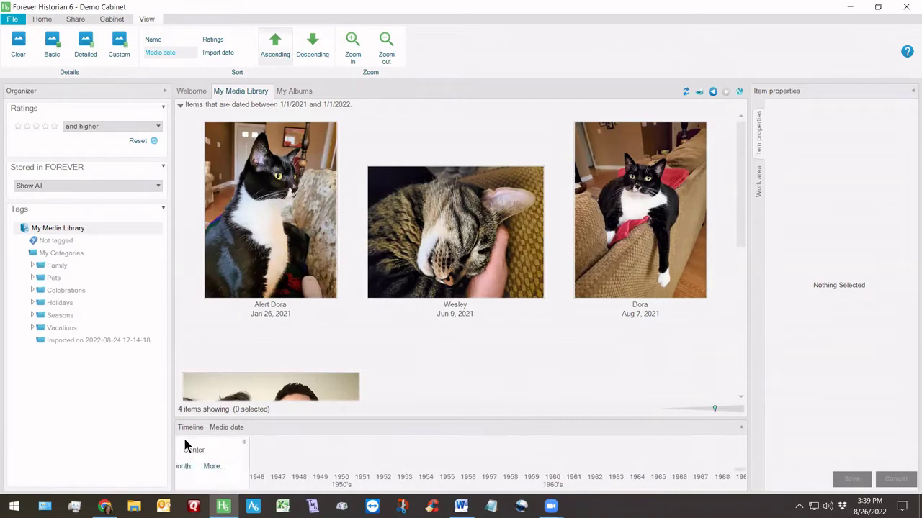
pyautogui.moveTo(408, 448); pyautogui.dragTo(578, 438)
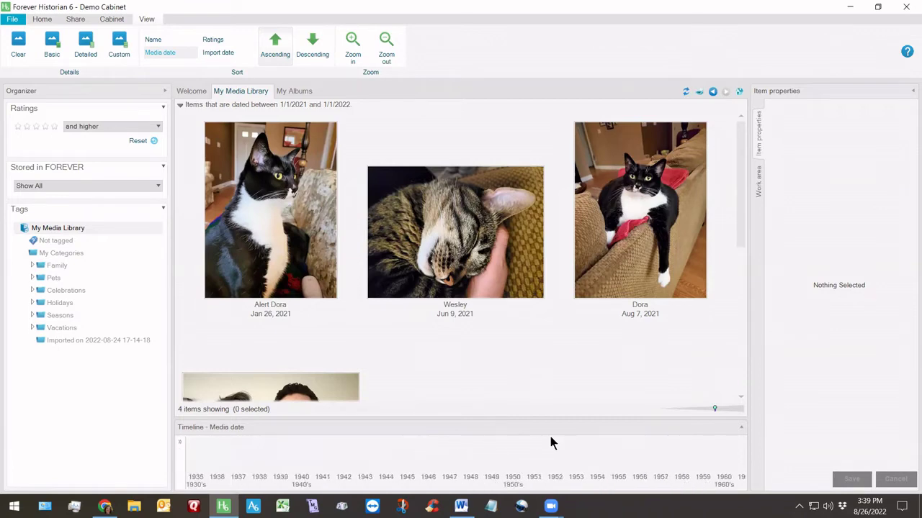
pyautogui.click(238, 471)
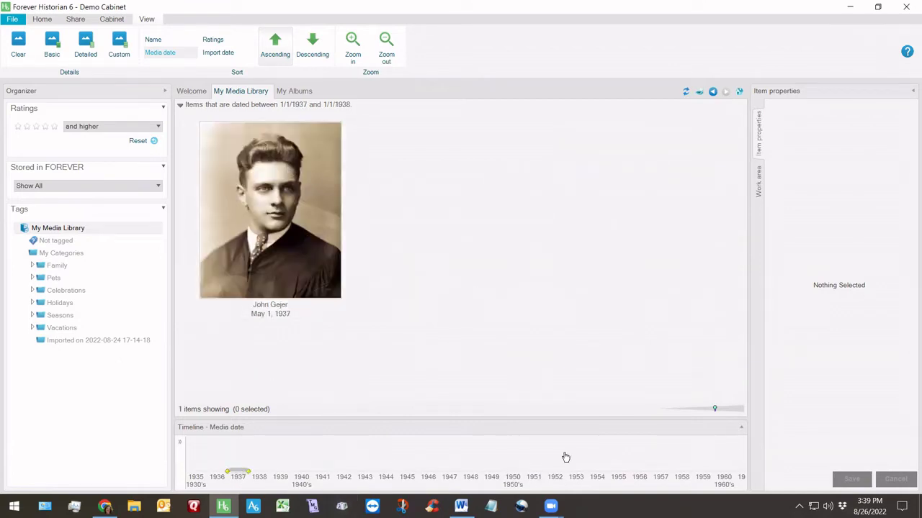
# Reveal the timeline's scale, selection and date options and return the library to all items
pyautogui.click(179, 443)
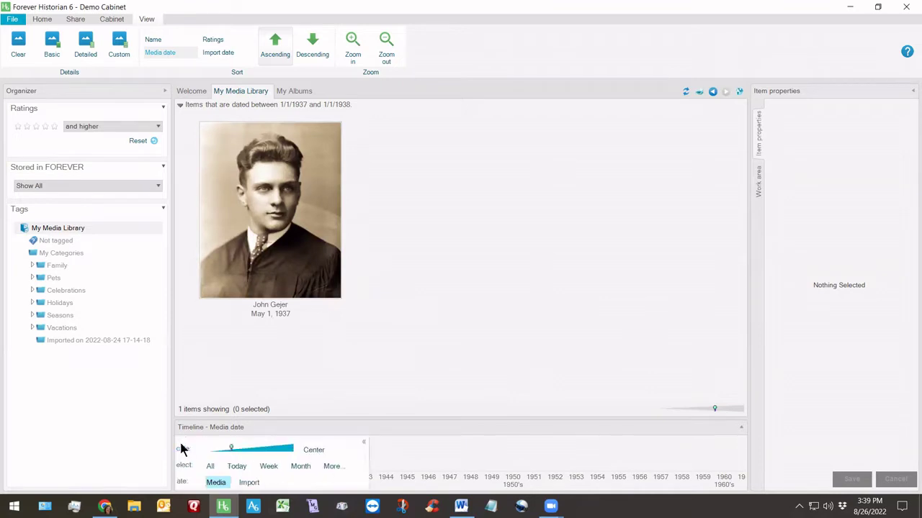
pyautogui.click(411, 445)
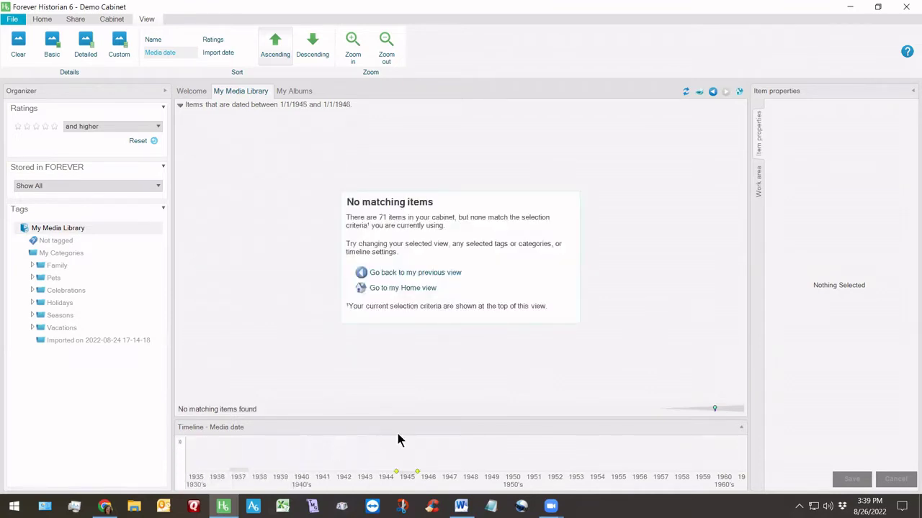
pyautogui.click(183, 446)
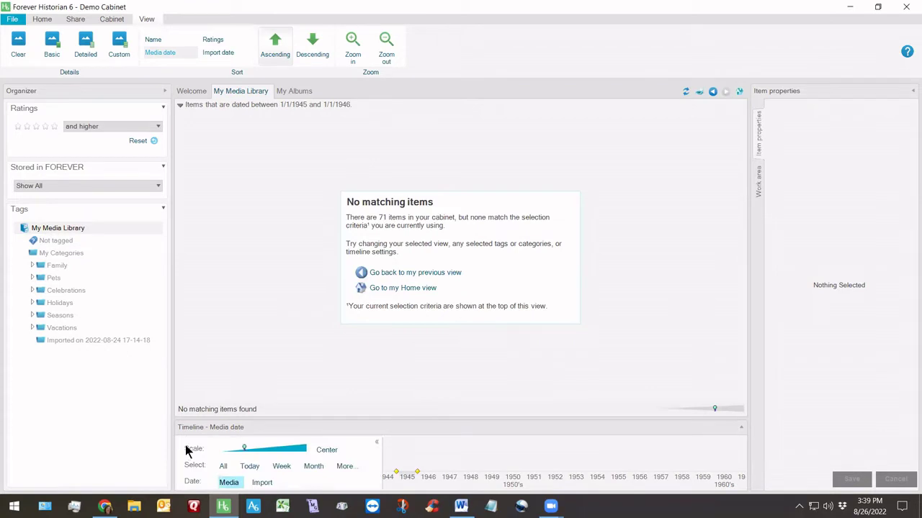
pyautogui.click(225, 467)
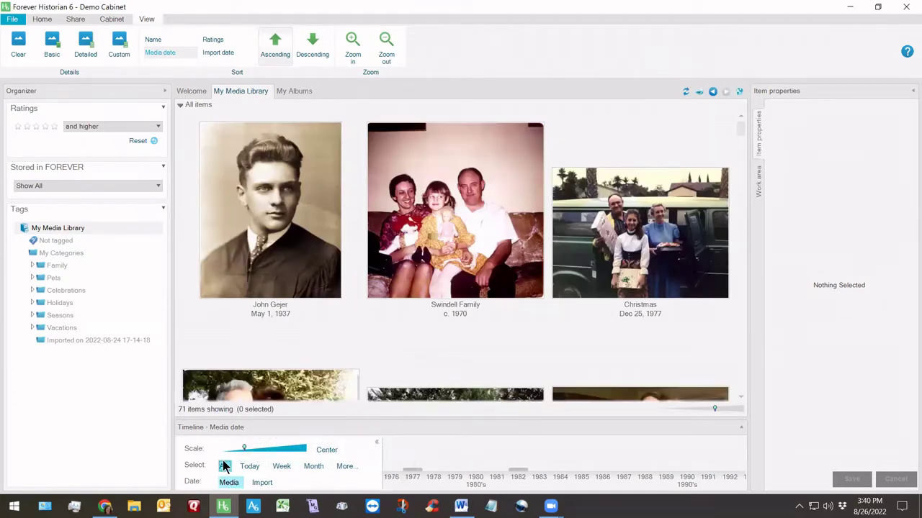
# Switch the timeline to import dates and limit the library to the week's imports
pyautogui.click(262, 483)
pyautogui.click(283, 467)
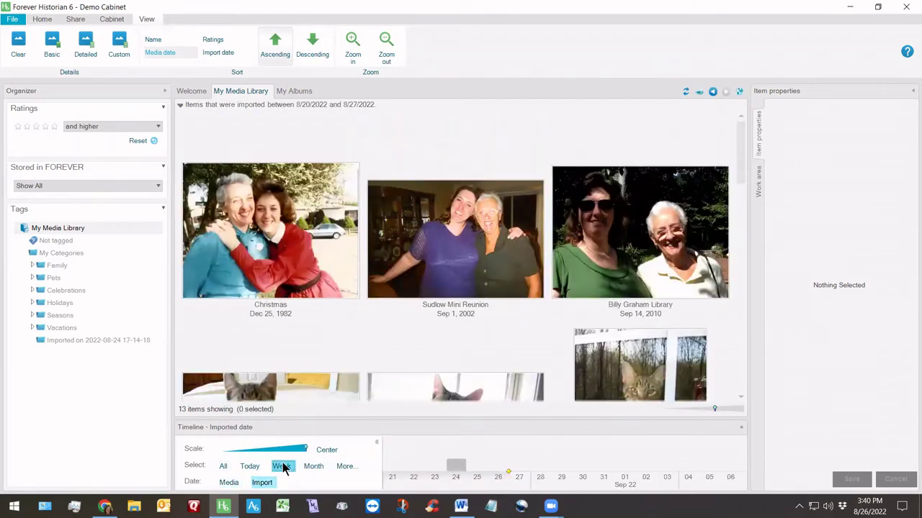
# Filter the library by media date to the year 2022 using the detailed date selection, and return to all items
pyautogui.click(346, 467)
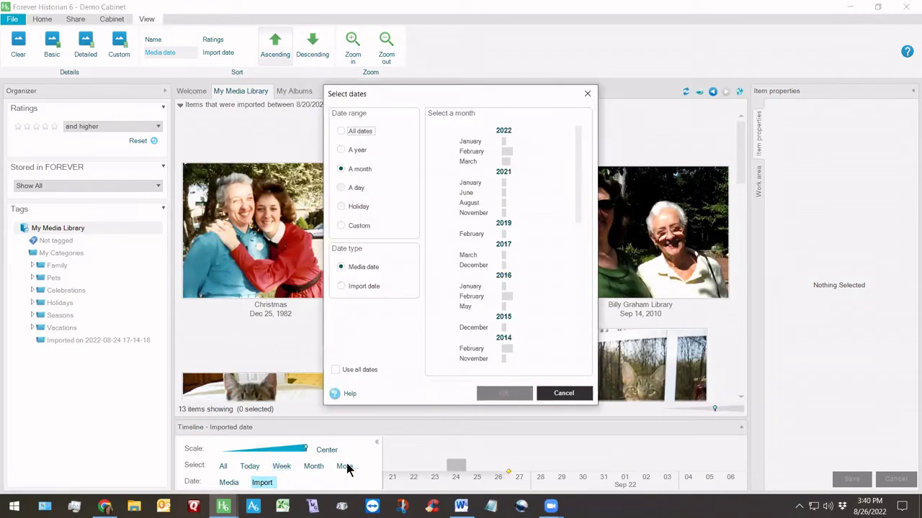
pyautogui.click(341, 150)
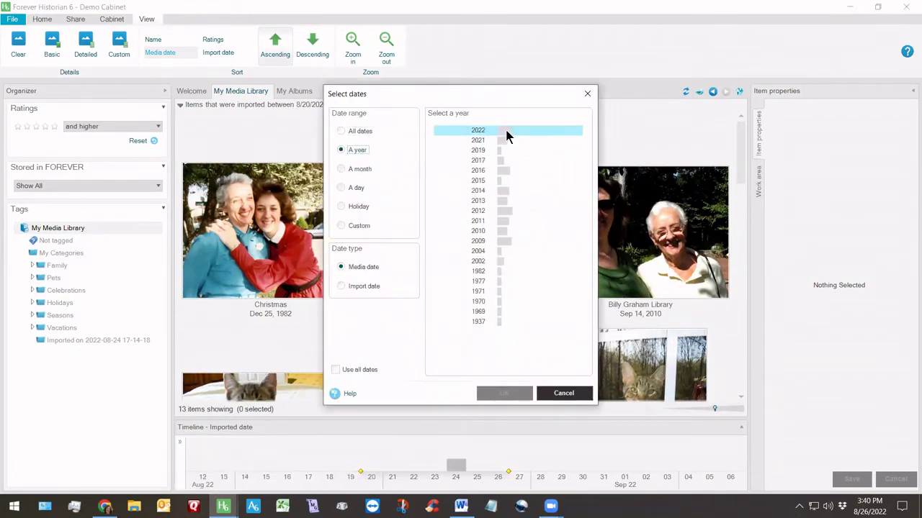
pyautogui.click(505, 130)
pyautogui.click(504, 395)
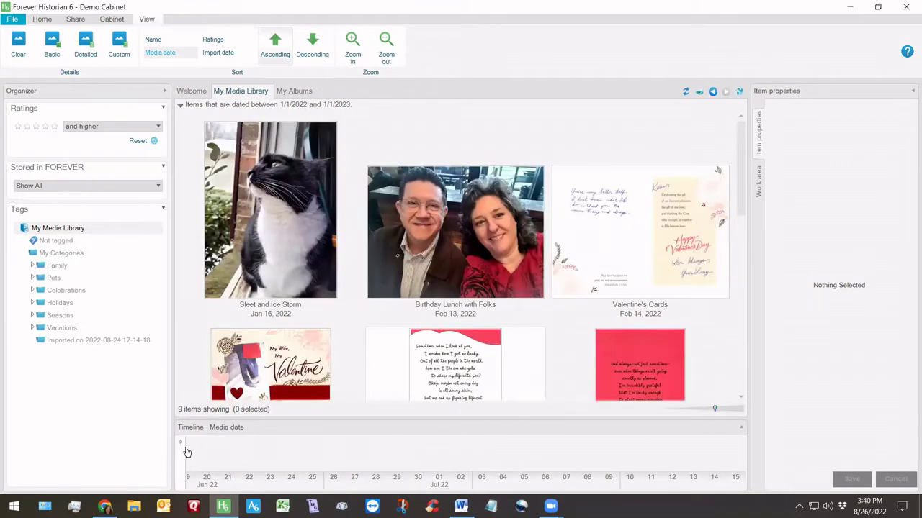
pyautogui.click(181, 445)
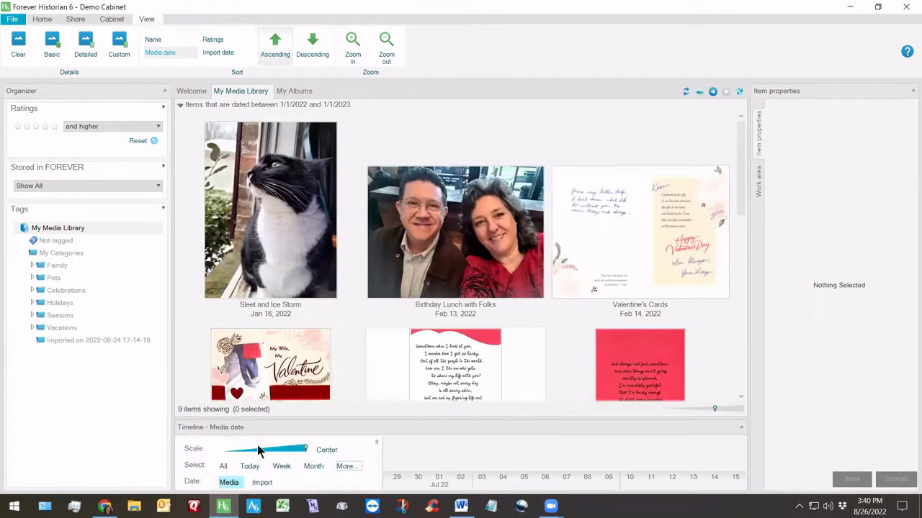
pyautogui.click(224, 466)
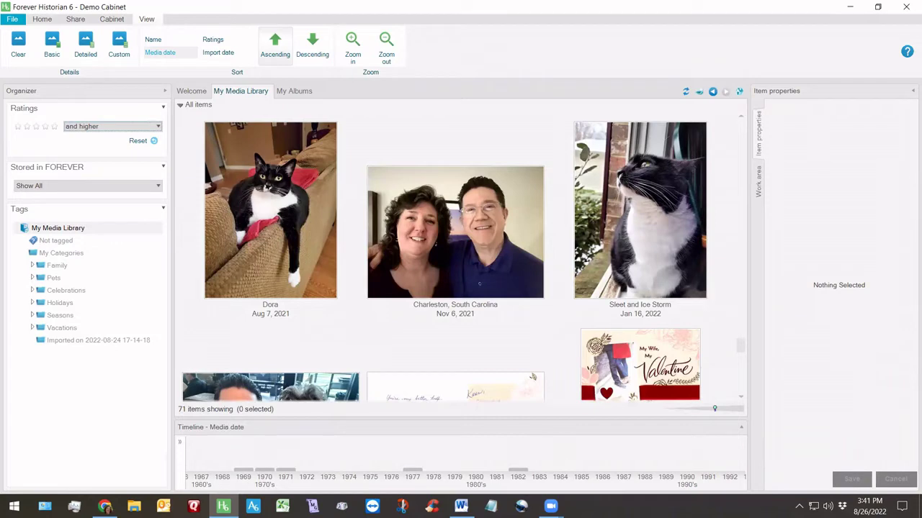
# Examine the details of the Valentine's Cards item with the Organizer temporarily collapsed
pyautogui.click(164, 93)
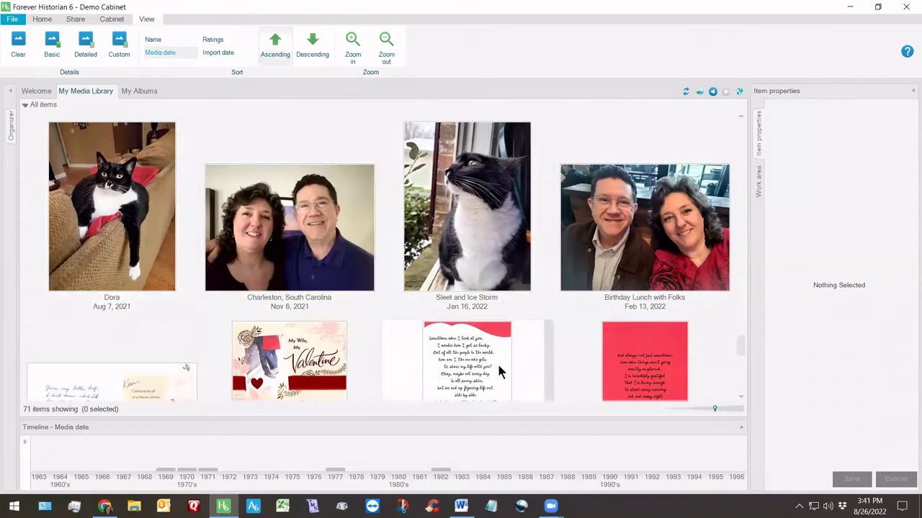
pyautogui.moveTo(282, 338)
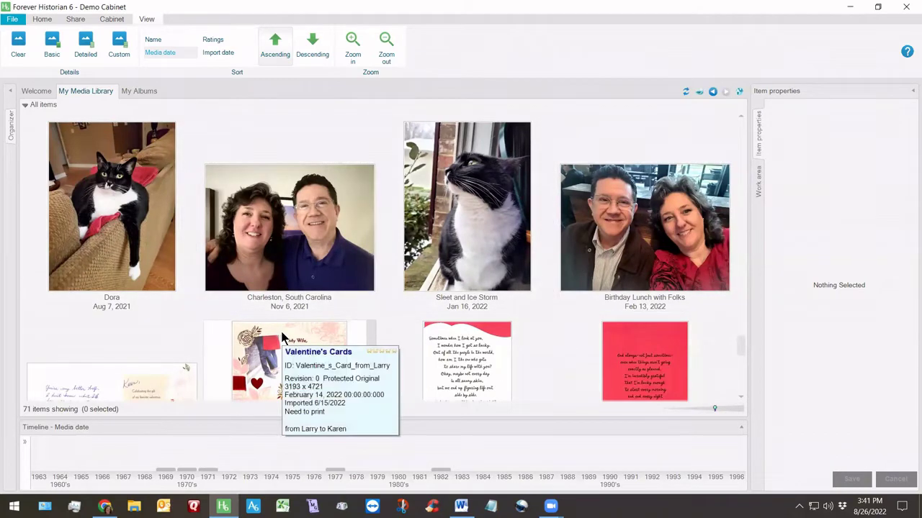
pyautogui.click(10, 92)
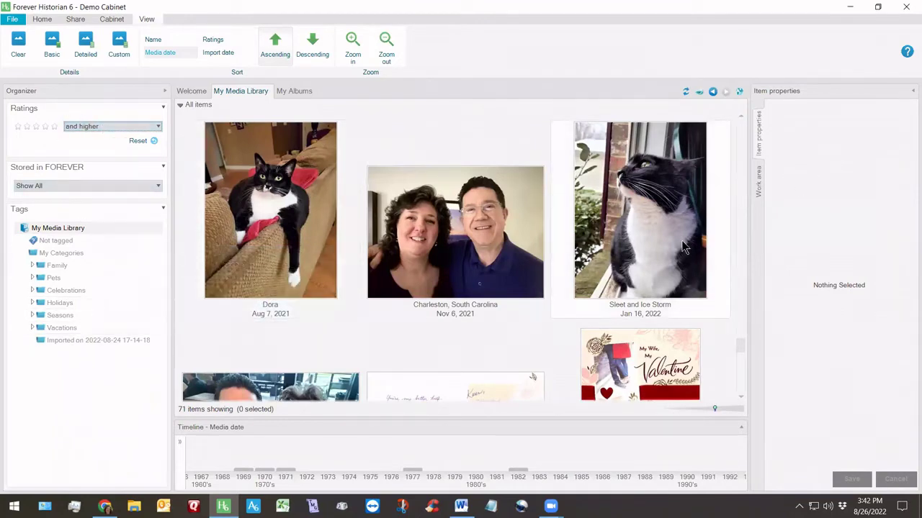
# Examine the Dora photo's item properties and add the Dora and Sleet and Ice Storm photos to the work area
pyautogui.click(302, 216)
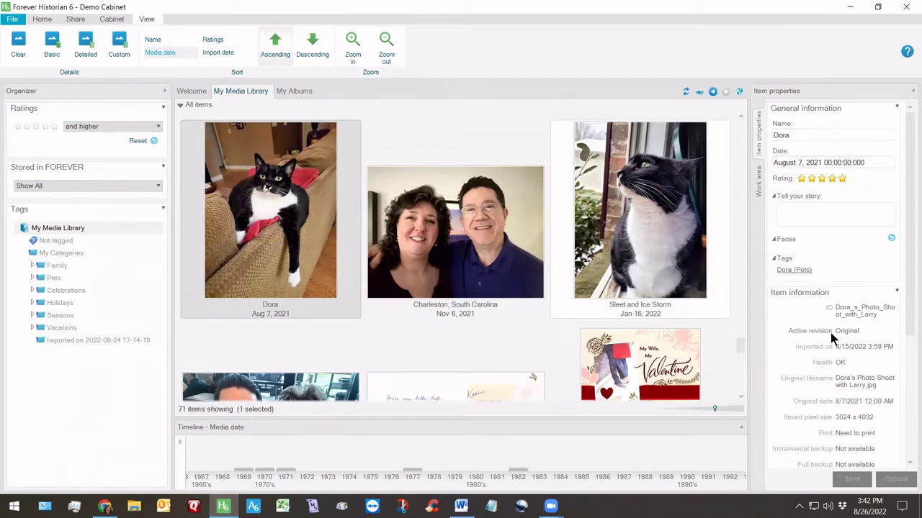
pyautogui.moveTo(907, 251)
pyautogui.mouseDown()
pyautogui.moveTo(907, 395)
pyautogui.moveTo(907, 238)
pyautogui.mouseUp()
pyautogui.click(758, 185)
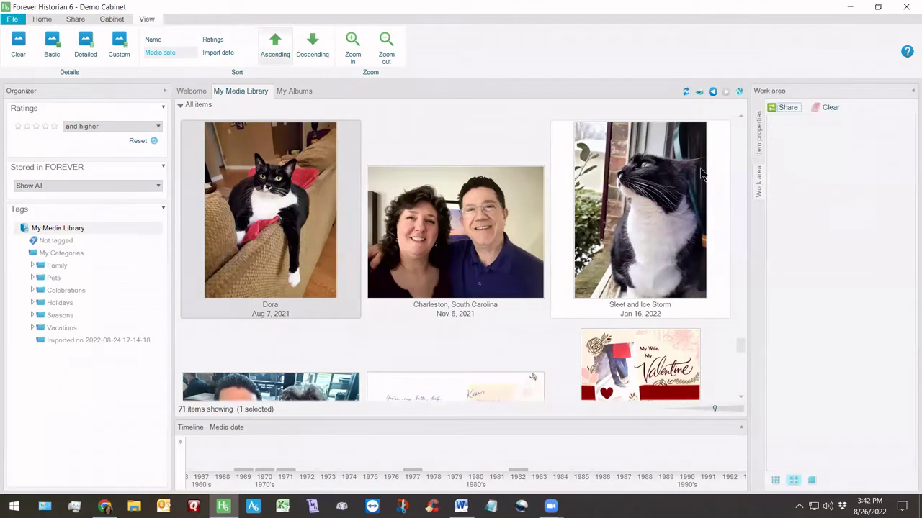
pyautogui.moveTo(631, 238); pyautogui.dragTo(848, 225)
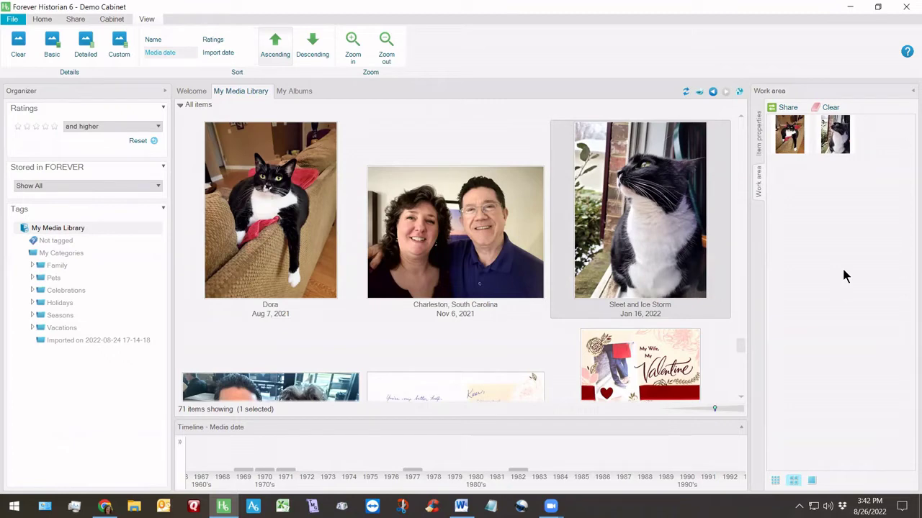
# Review the sharing options for the work area photos and clear the work area
pyautogui.rightClick(805, 140)
pyautogui.moveTo(778, 244)
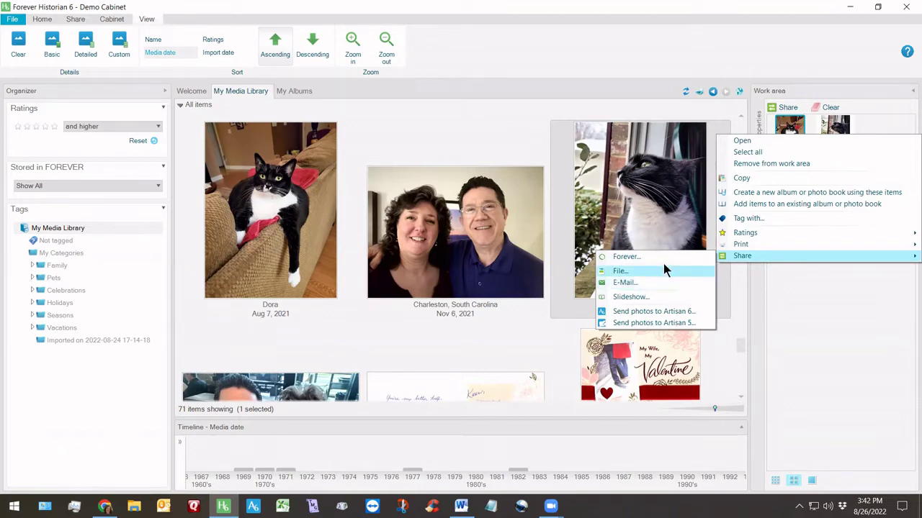
pyautogui.click(816, 316)
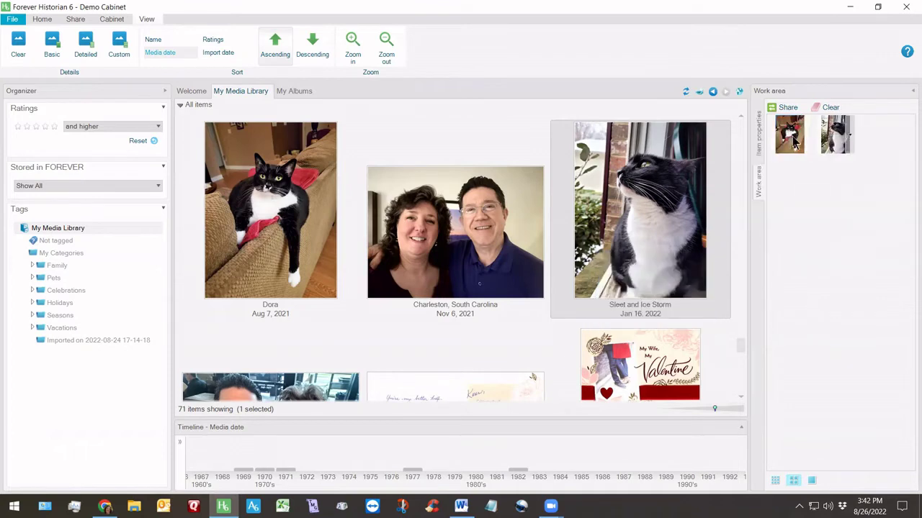
pyautogui.click(832, 108)
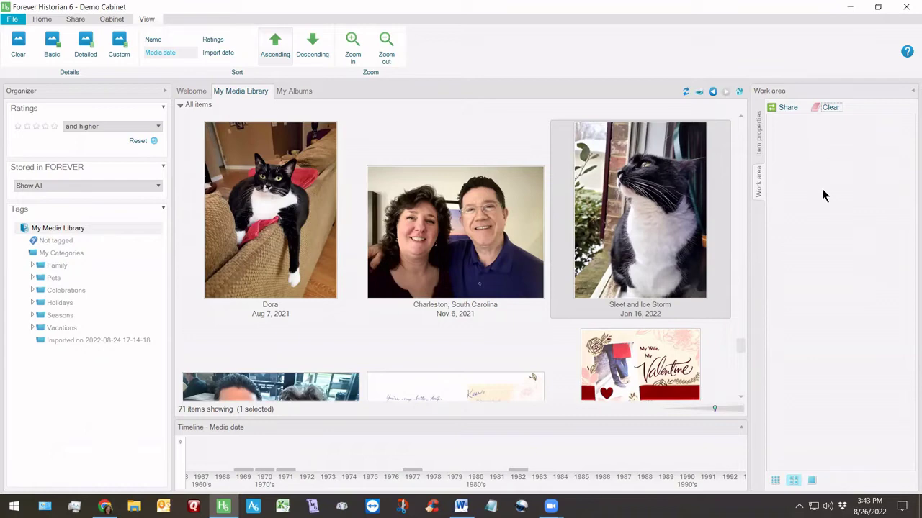
# Examine the item properties of the Sleet and Ice Storm photo and try collapsing and restoring them
pyautogui.click(760, 138)
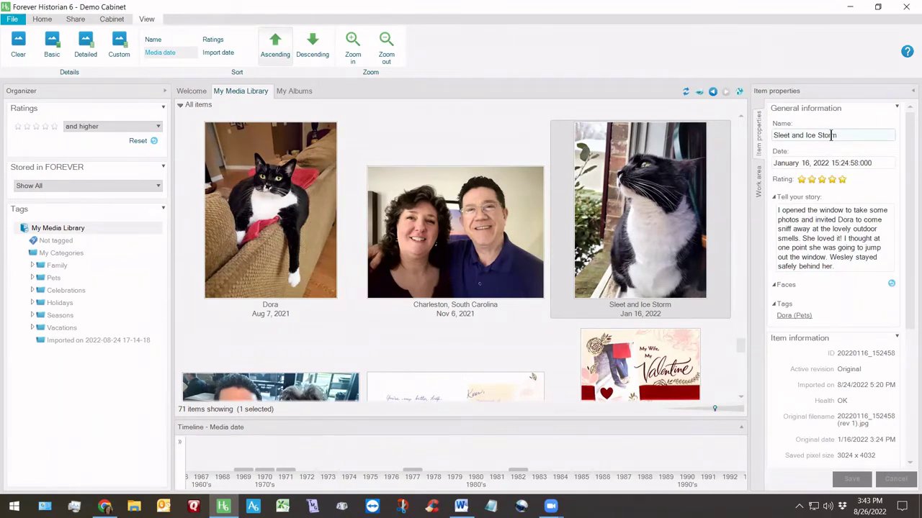
pyautogui.click(909, 95)
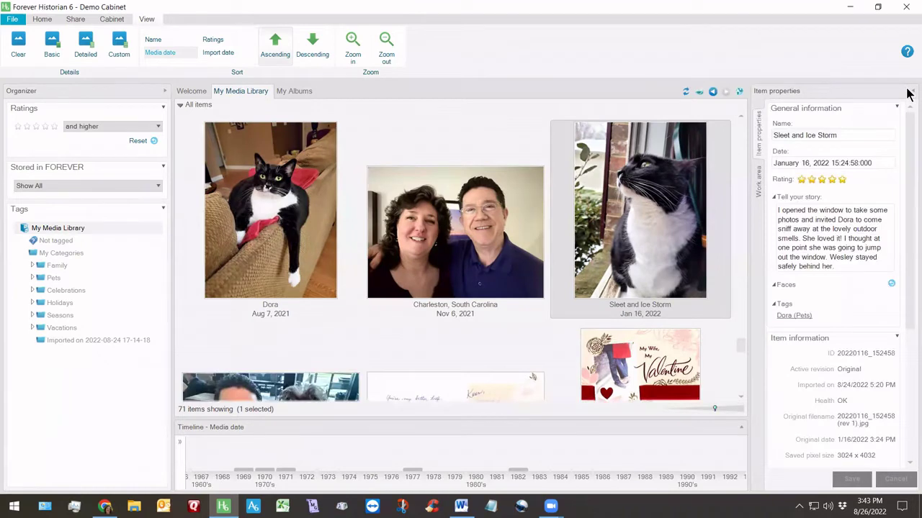
pyautogui.click(909, 94)
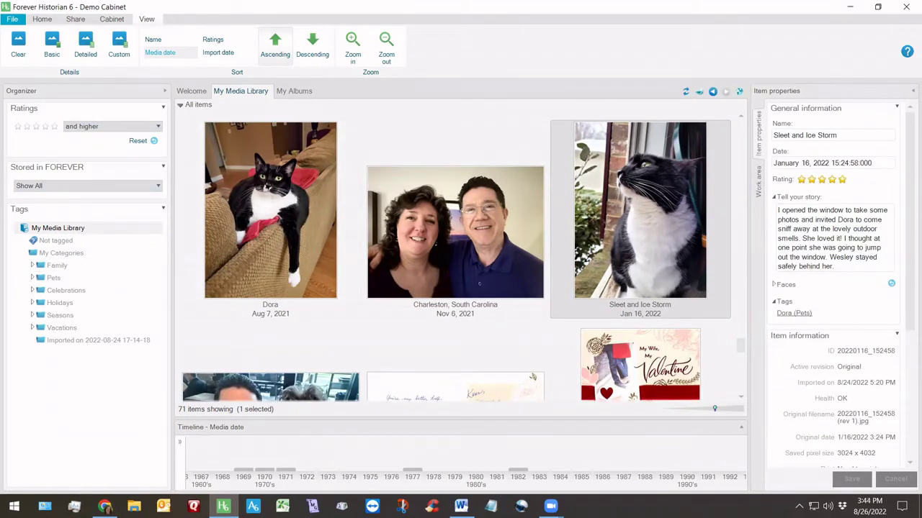
# Start getting media from FOREVER storage and browse the library and albums available for import
pyautogui.click(40, 20)
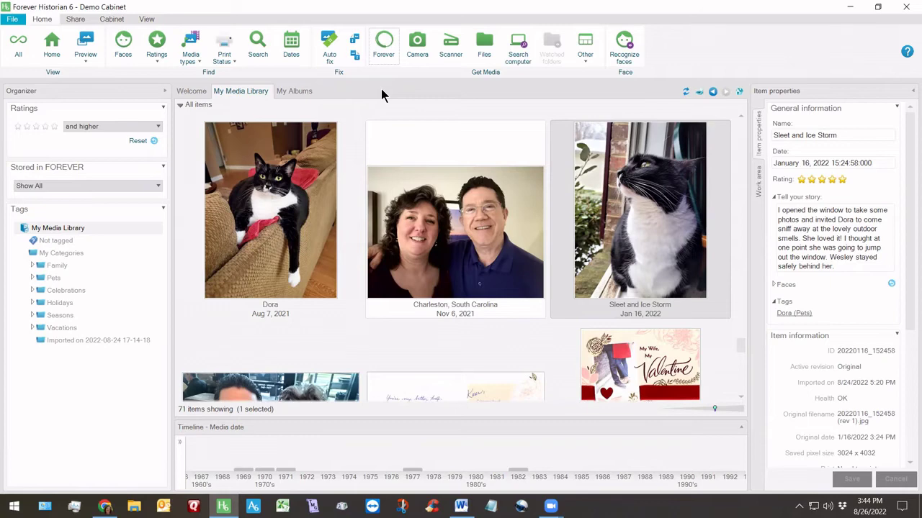
pyautogui.click(384, 46)
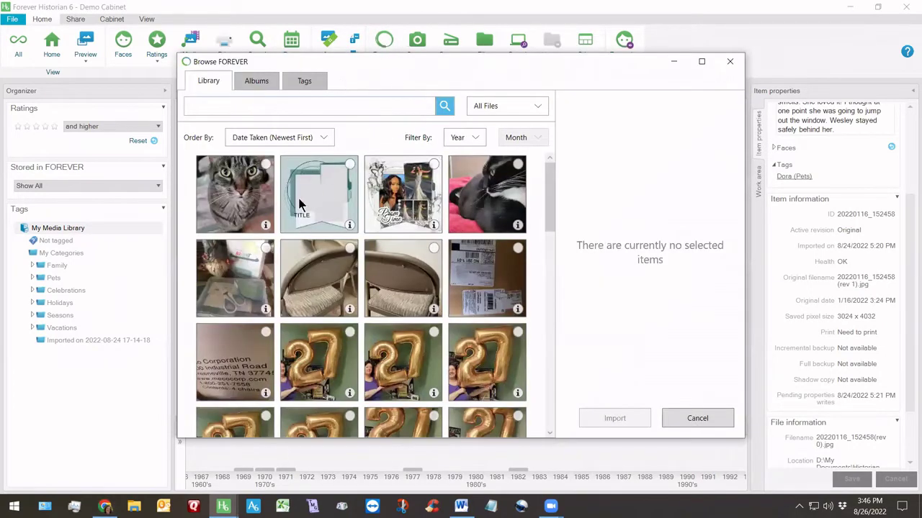
pyautogui.click(252, 83)
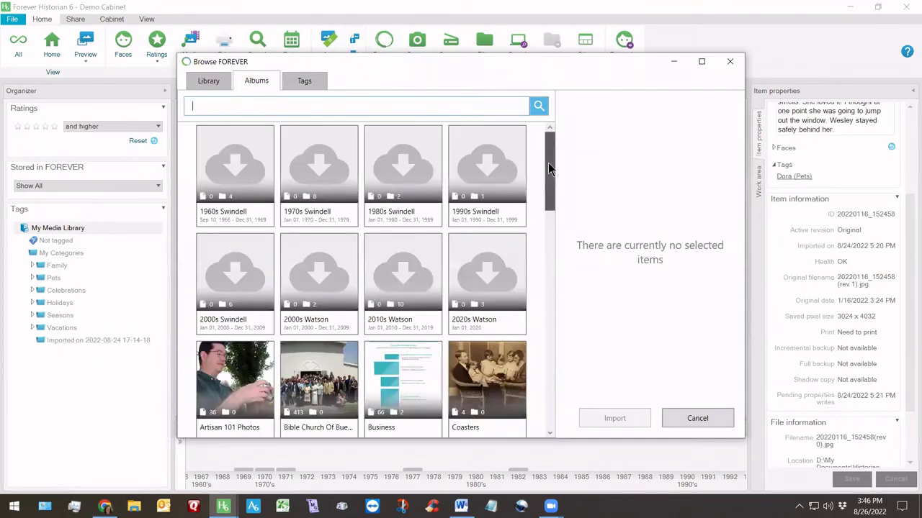
pyautogui.moveTo(548, 163); pyautogui.dragTo(499, 256)
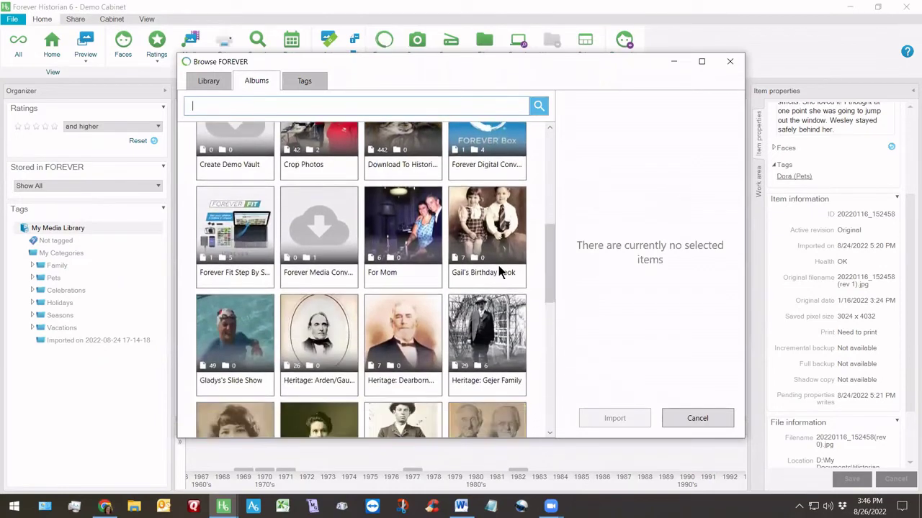
# Open the Heritage album with 26 items and select the six portrait photos of people for import
pyautogui.click(322, 332)
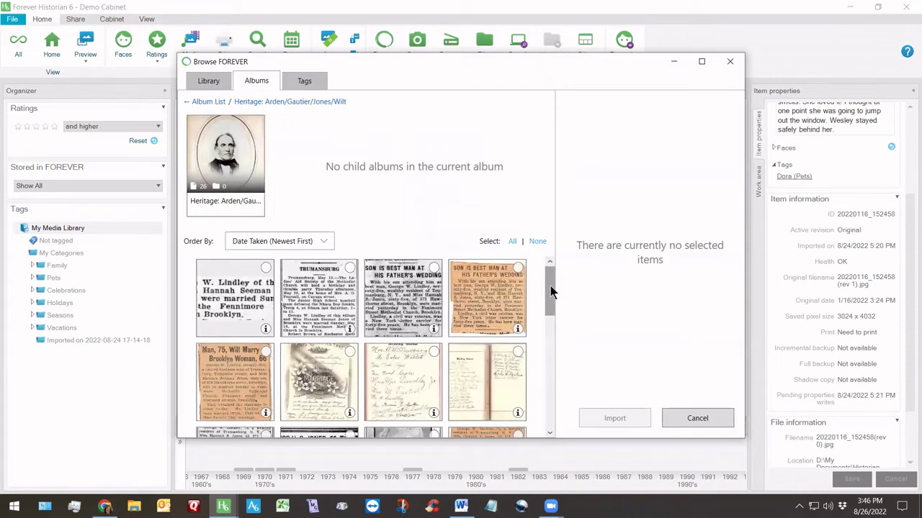
pyautogui.moveTo(550, 286); pyautogui.dragTo(553, 330)
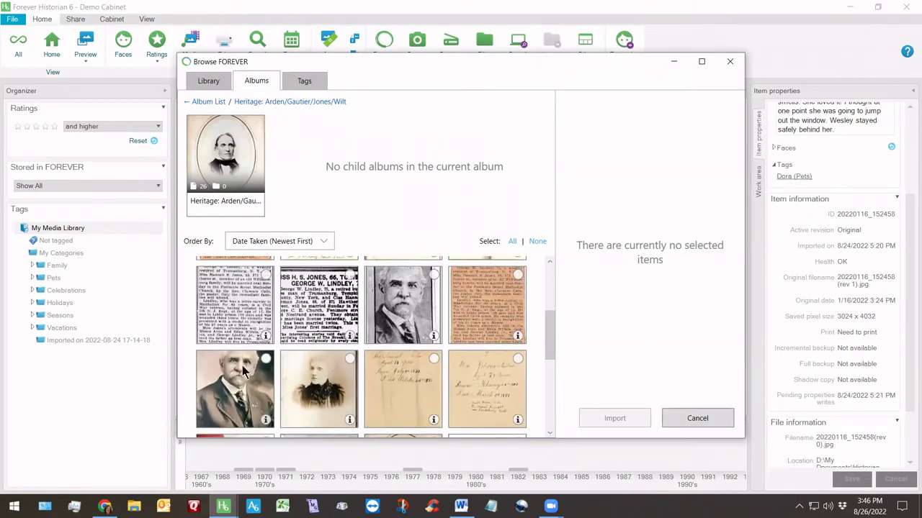
pyautogui.click(265, 359)
pyautogui.click(347, 357)
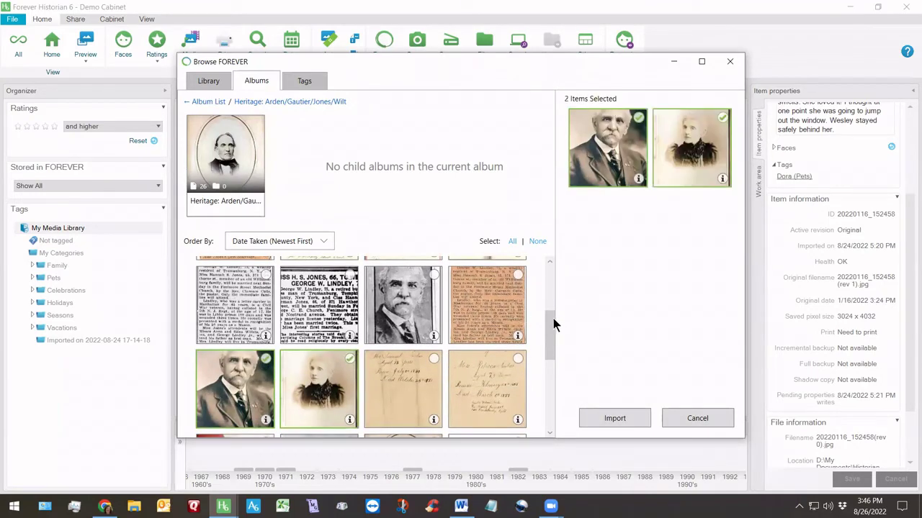
pyautogui.moveTo(553, 318); pyautogui.dragTo(549, 377)
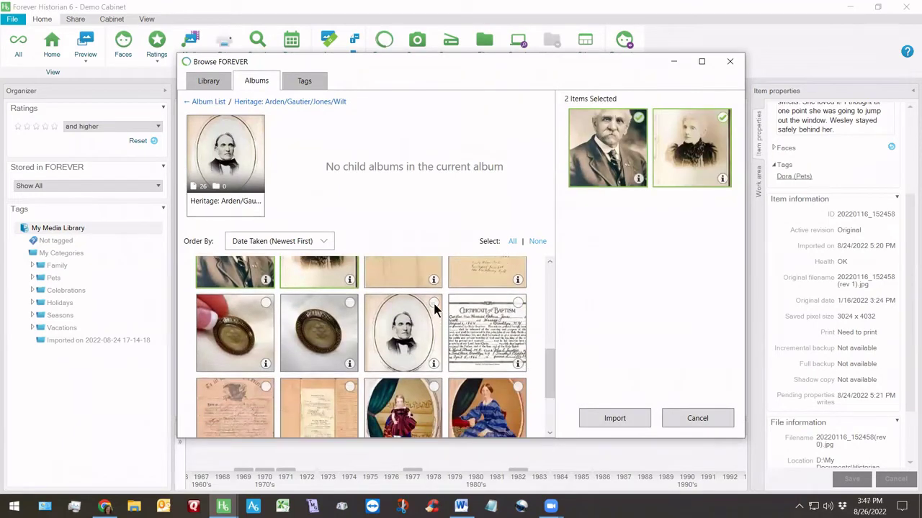
pyautogui.click(434, 306)
pyautogui.click(433, 388)
pyautogui.scroll(-1, 521, 388)
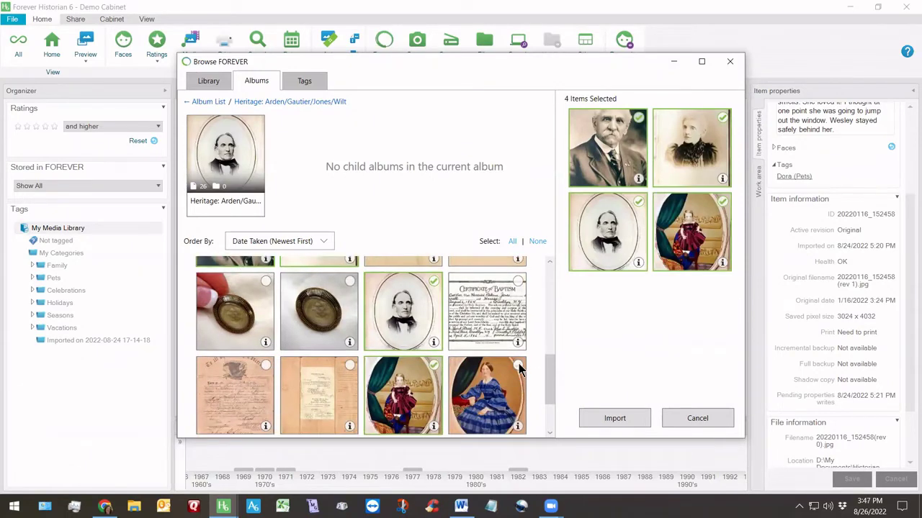
pyautogui.click(518, 366)
pyautogui.scroll(-3, 552, 370)
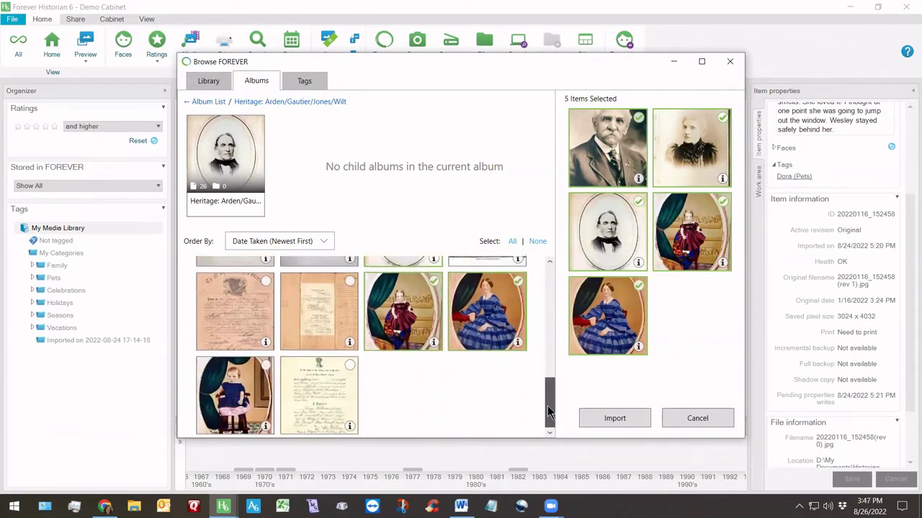
pyautogui.click(267, 367)
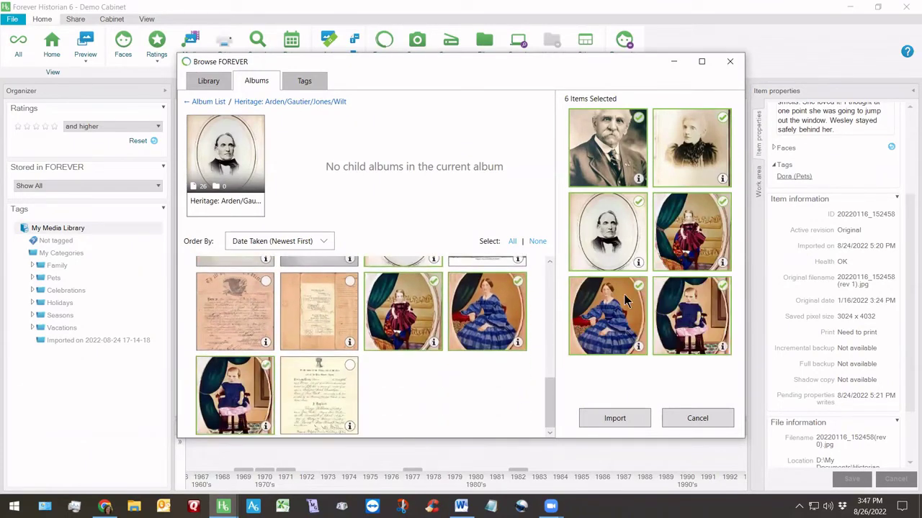
# Import the six selected photos with their original filenames, excluding all duplicate items from the import
pyautogui.click(606, 419)
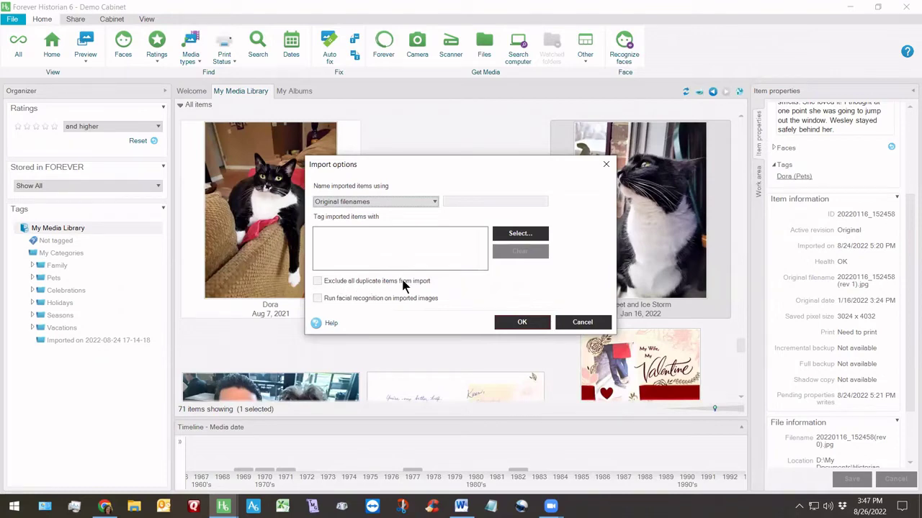
pyautogui.click(319, 280)
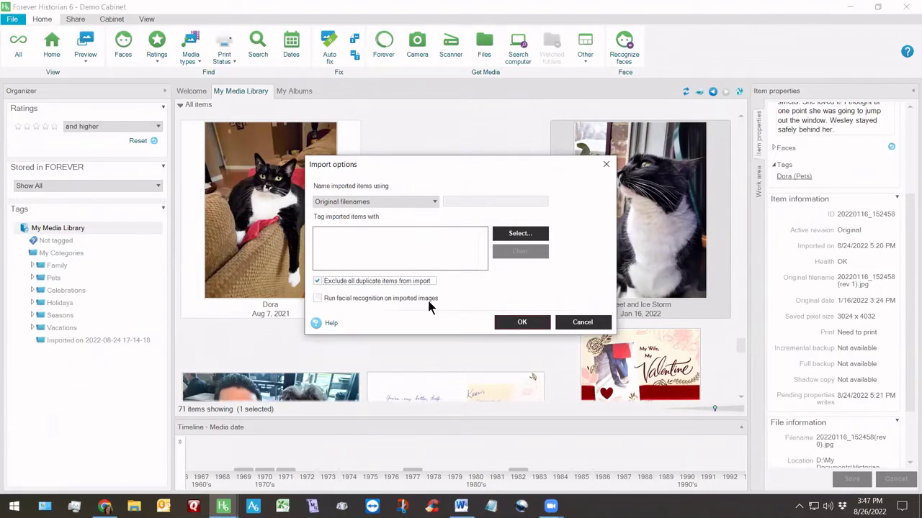
pyautogui.click(524, 322)
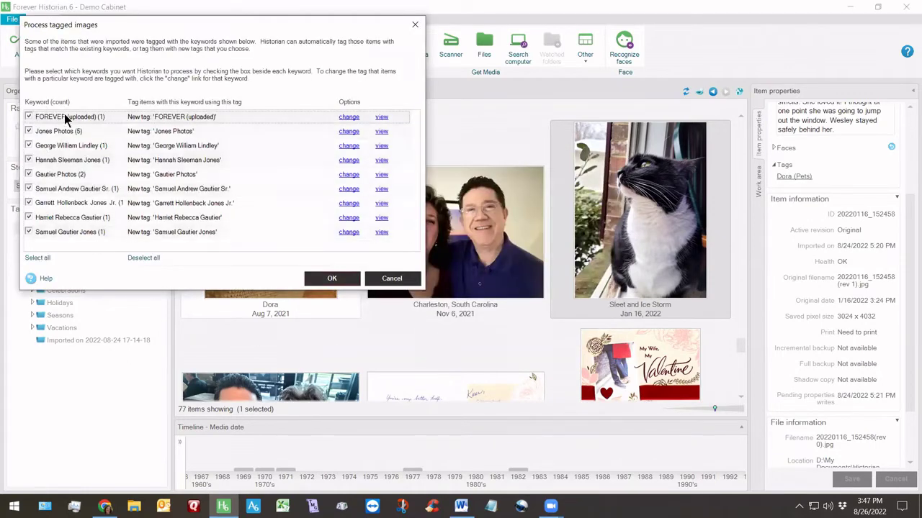
# Deselect all keywords found in the imported photos so none are processed as tags, and complete the import
pyautogui.click(29, 116)
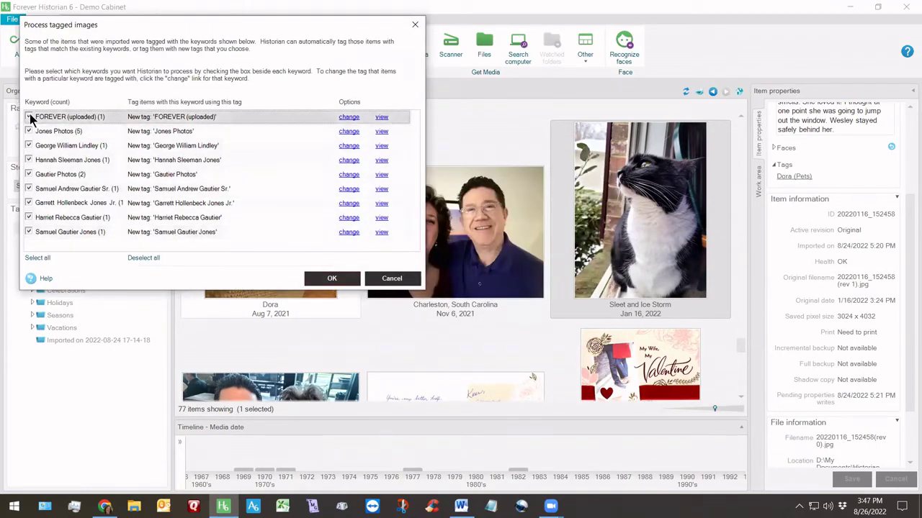
pyautogui.click(29, 132)
pyautogui.click(144, 257)
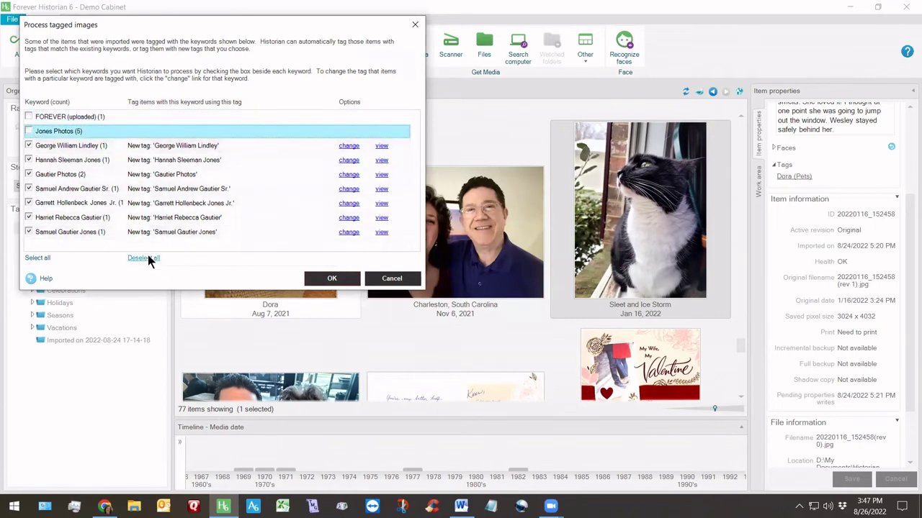
pyautogui.click(331, 279)
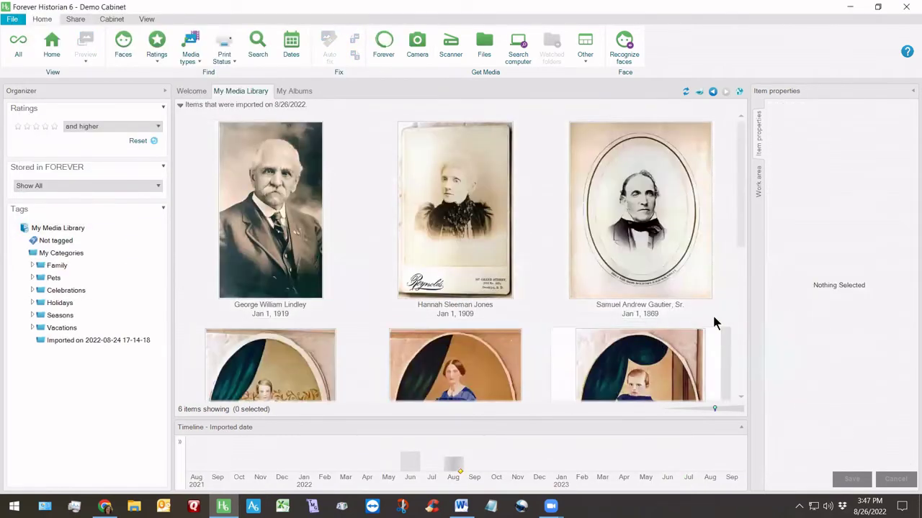
# Examine the imported portraits and their details, including titles, media dates, import dates and descriptions
pyautogui.moveTo(677, 210)
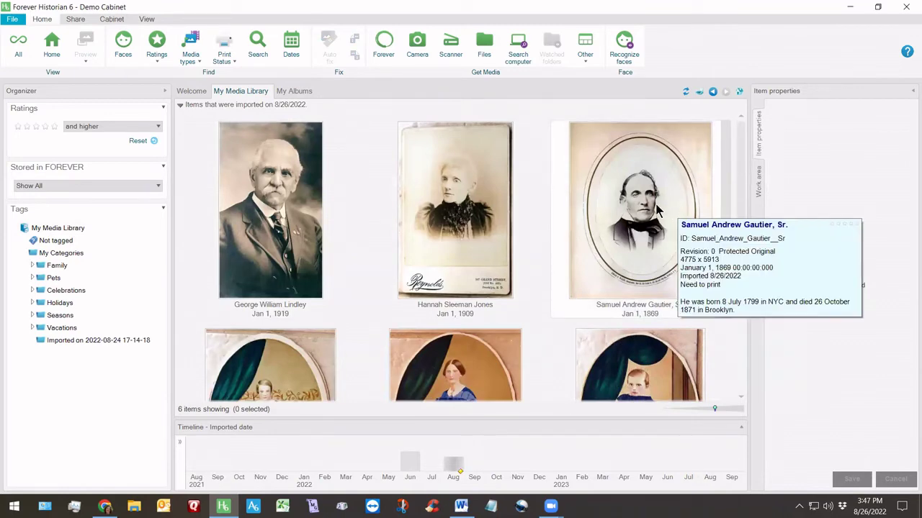
pyautogui.moveTo(240, 226)
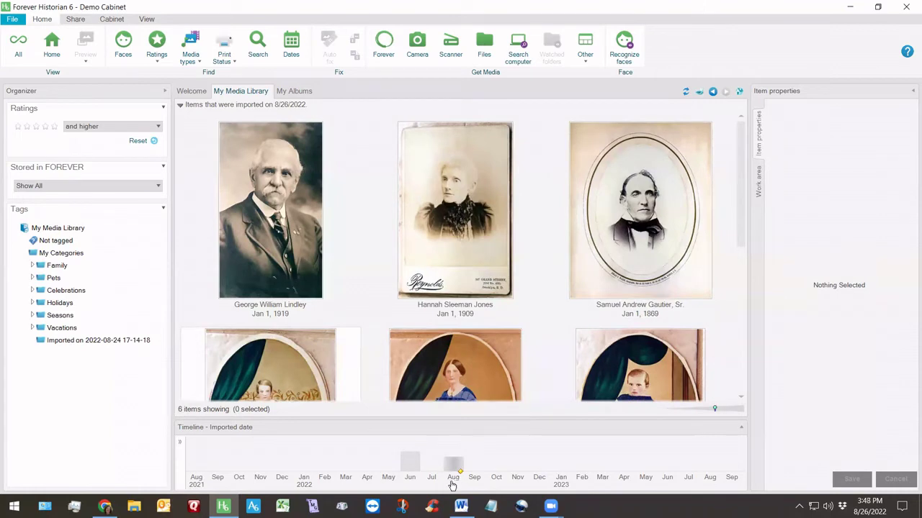
pyautogui.click(147, 20)
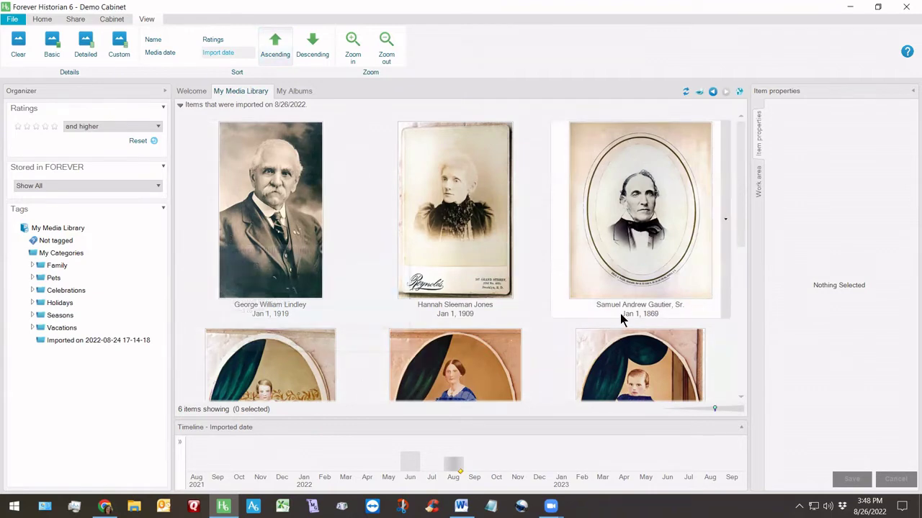
pyautogui.moveTo(621, 305)
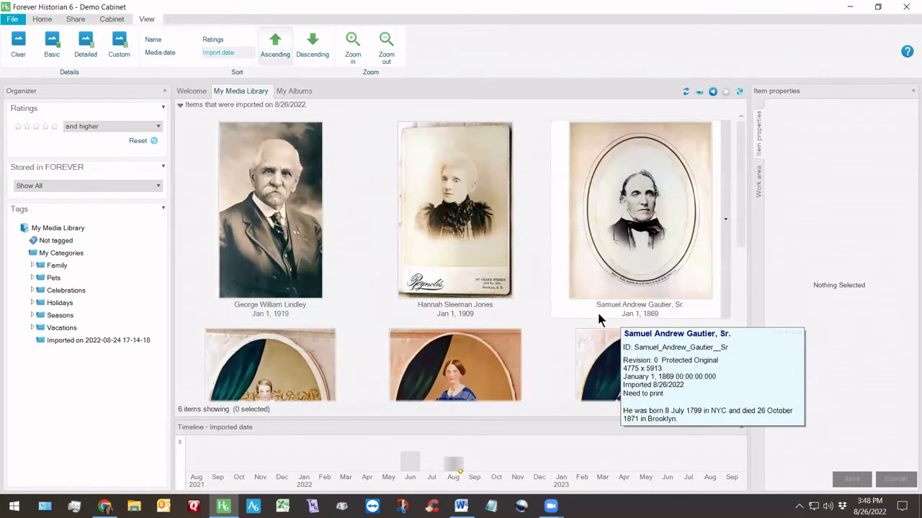
pyautogui.moveTo(272, 182)
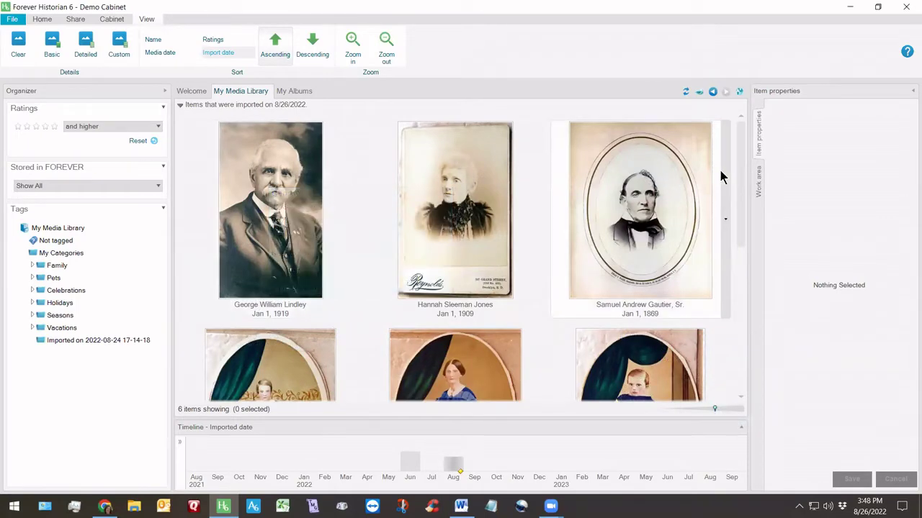
pyautogui.moveTo(740, 183); pyautogui.dragTo(743, 296)
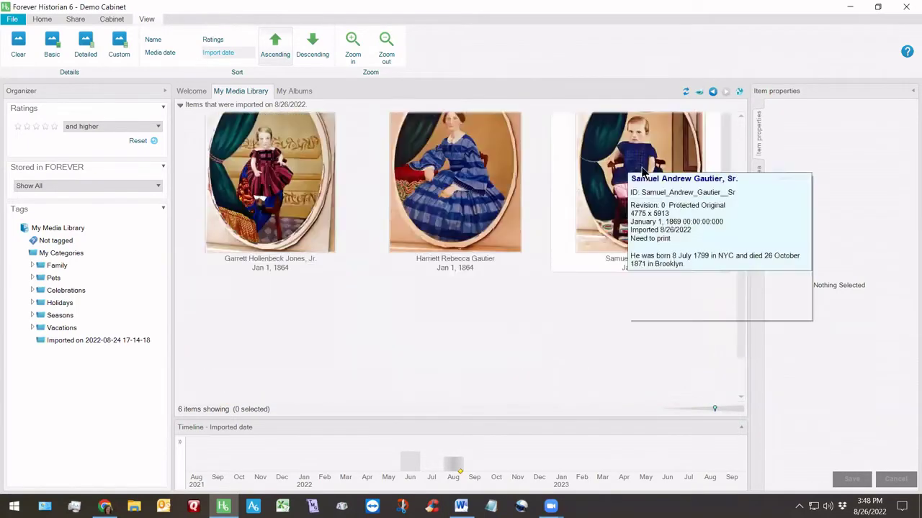
pyautogui.moveTo(708, 231)
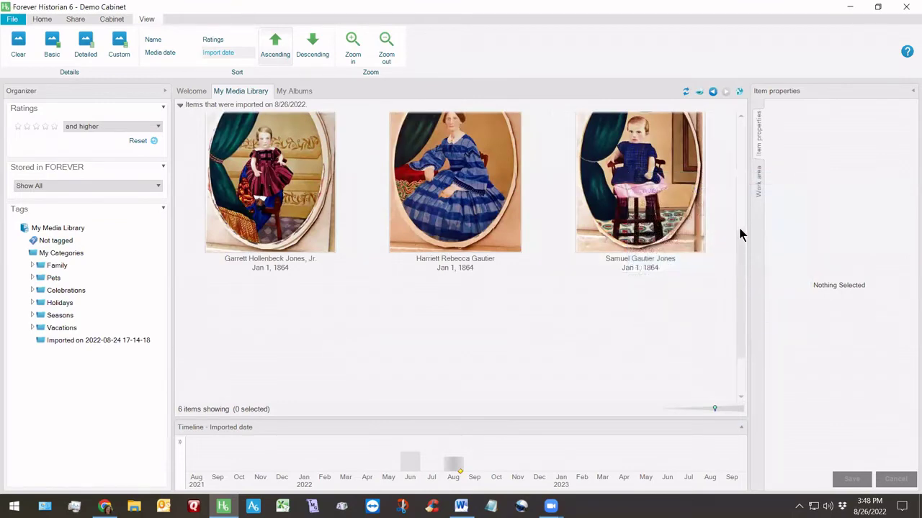
pyautogui.moveTo(738, 232); pyautogui.dragTo(726, 190)
pyautogui.moveTo(685, 178)
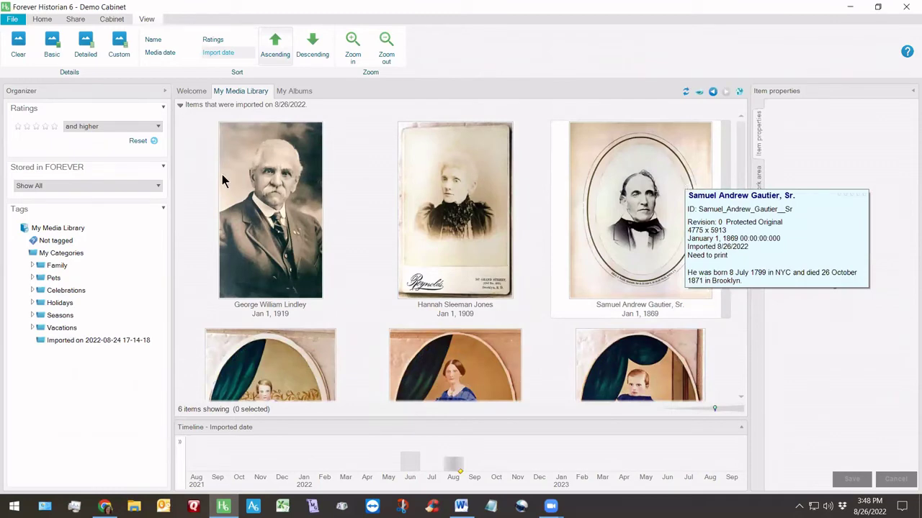
pyautogui.moveTo(271, 173)
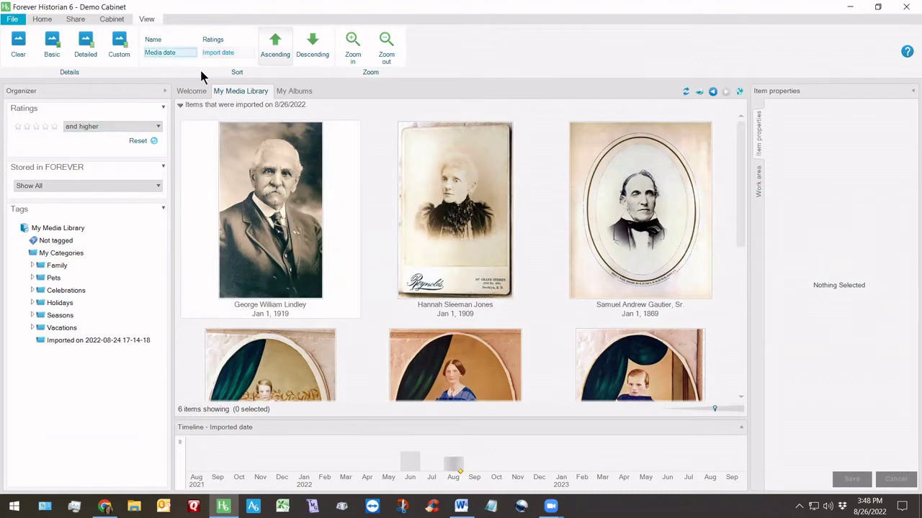
# Sort the imported photos by media date in ascending order
pyautogui.click(275, 45)
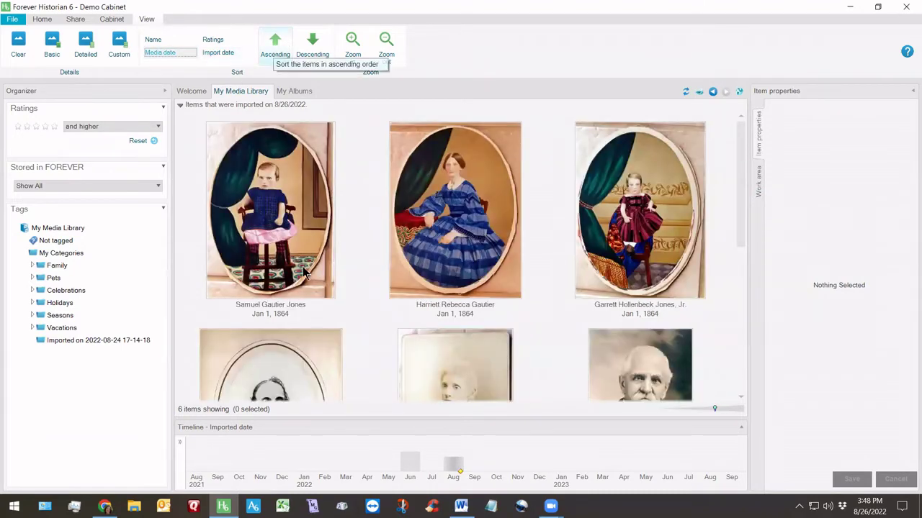
pyautogui.moveTo(250, 322)
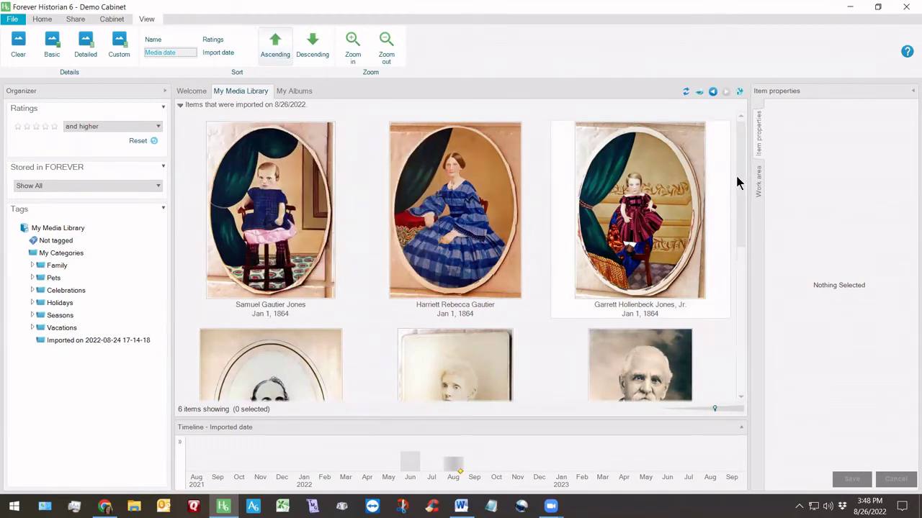
pyautogui.moveTo(739, 177)
pyautogui.mouseDown()
pyautogui.moveTo(744, 301)
pyautogui.moveTo(740, 164)
pyautogui.mouseUp()
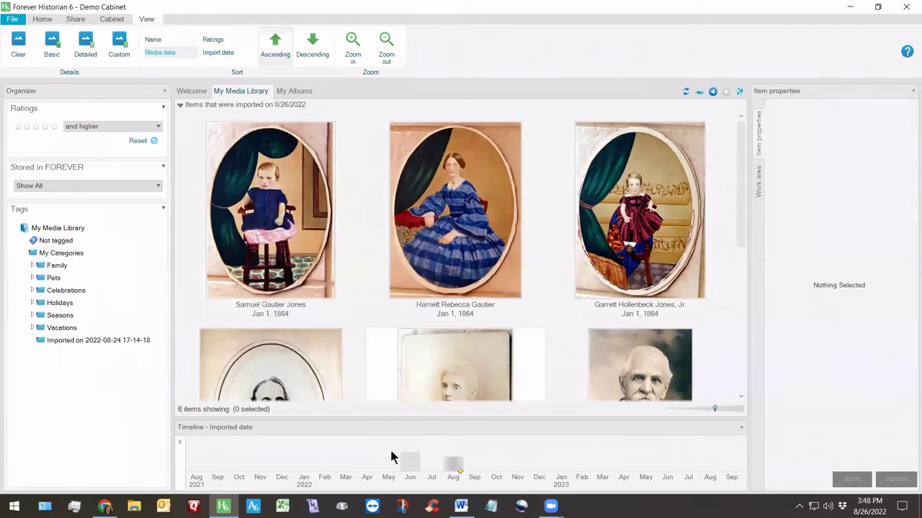
# Switch the timeline to media dates and select all dates to show every item in the library
pyautogui.click(178, 452)
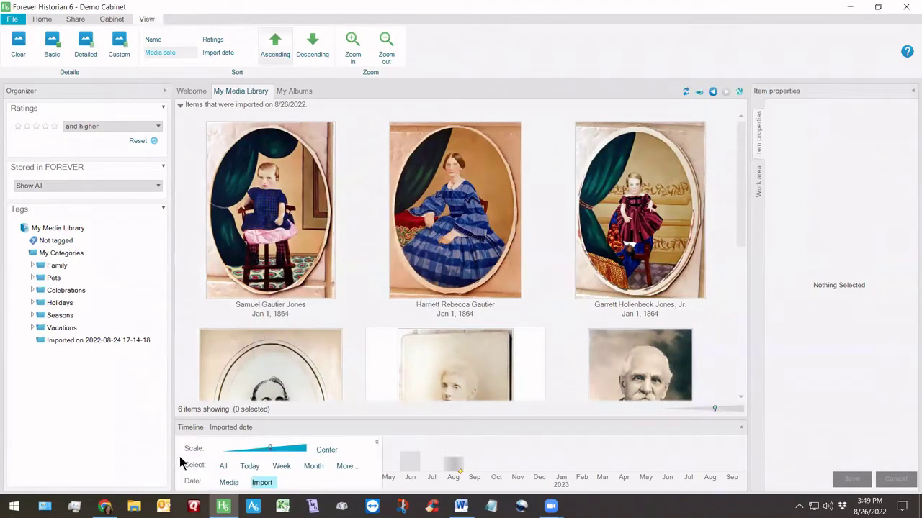
pyautogui.click(229, 483)
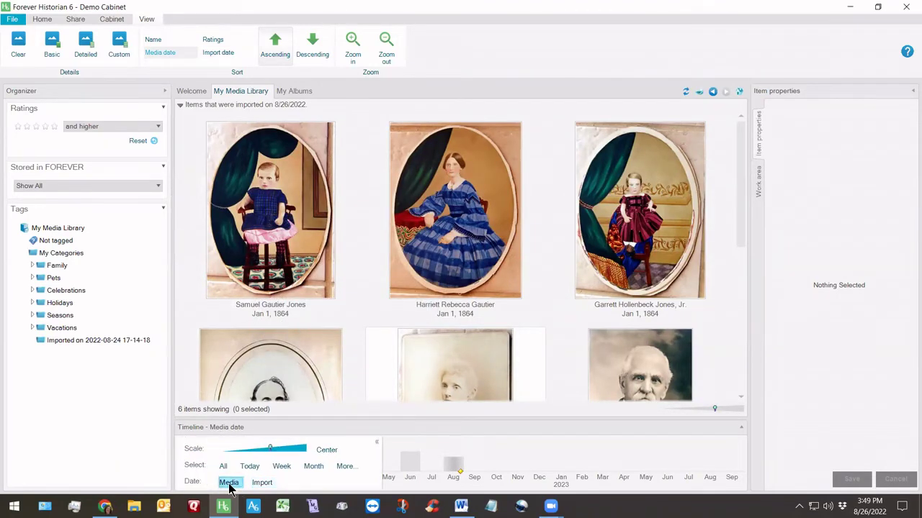
pyautogui.click(223, 467)
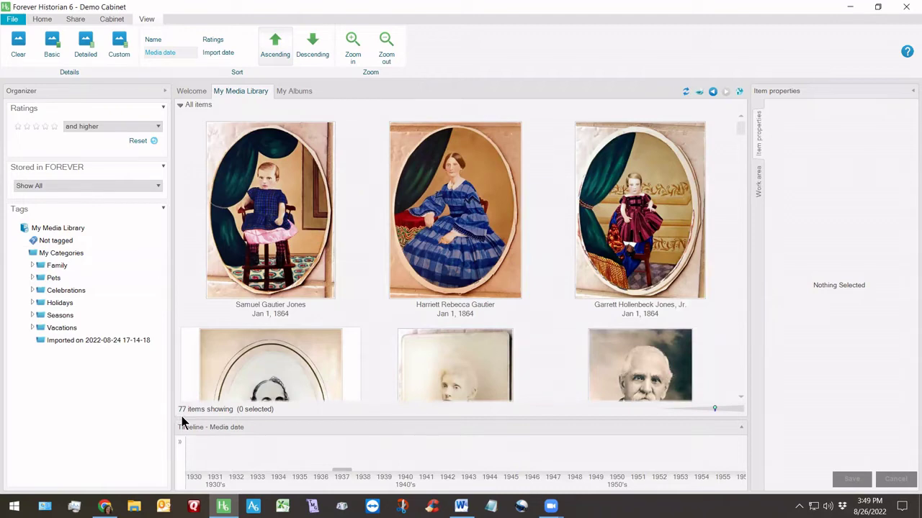
# Start getting media from files, look through the folders and drives available as sources, and close without importing
pyautogui.click(42, 19)
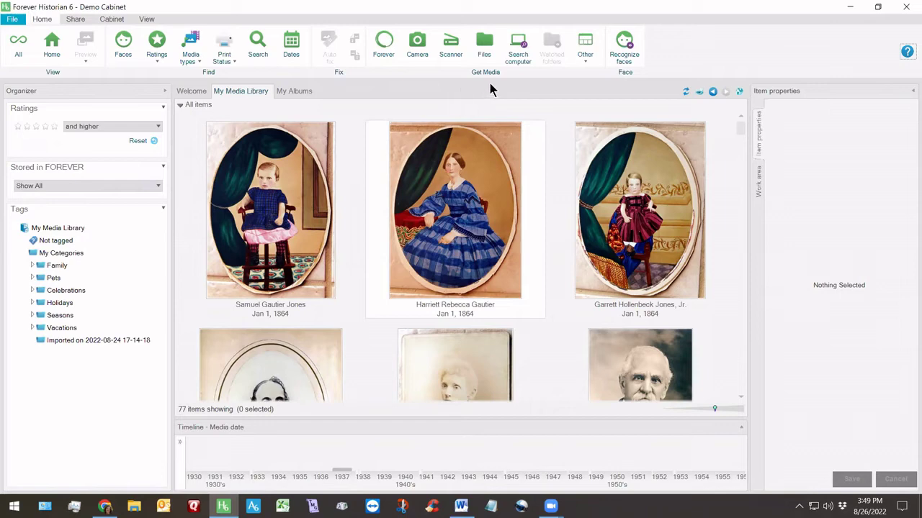
pyautogui.click(481, 44)
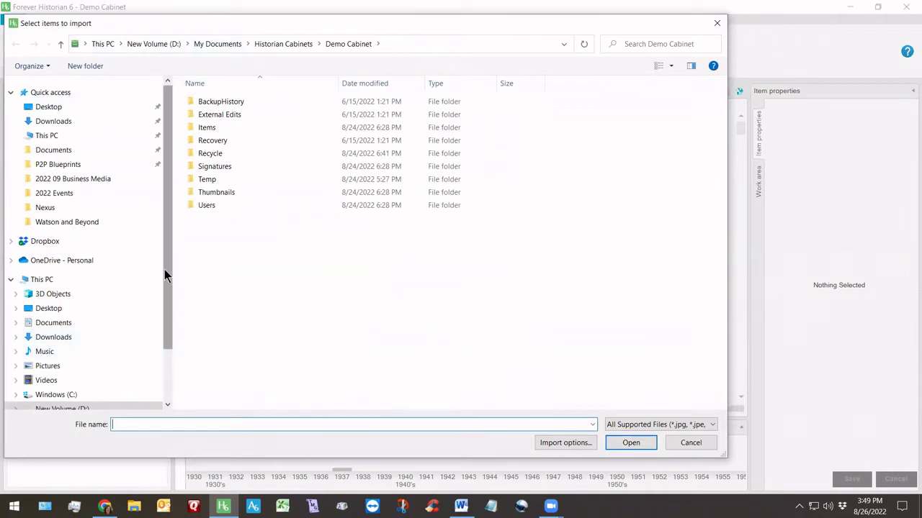
pyautogui.moveTo(164, 274); pyautogui.dragTo(171, 361)
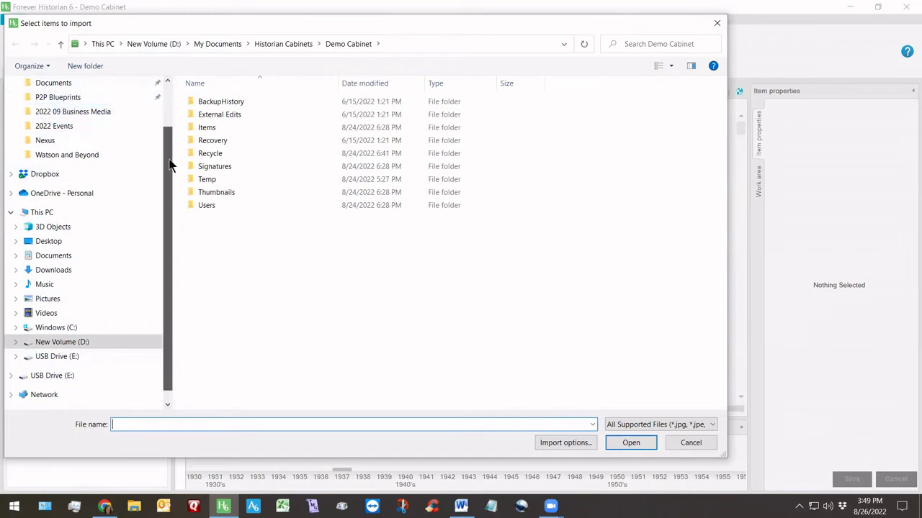
pyautogui.moveTo(167, 175); pyautogui.dragTo(167, 123)
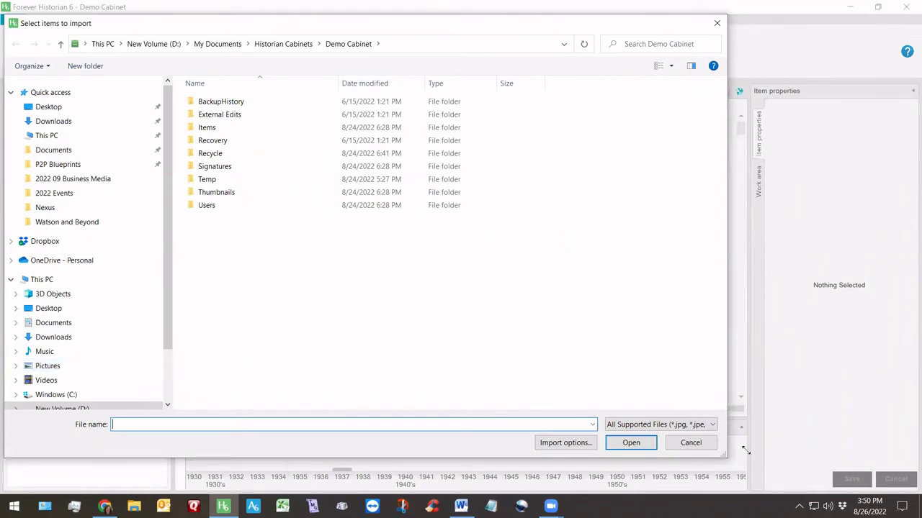
pyautogui.click(689, 443)
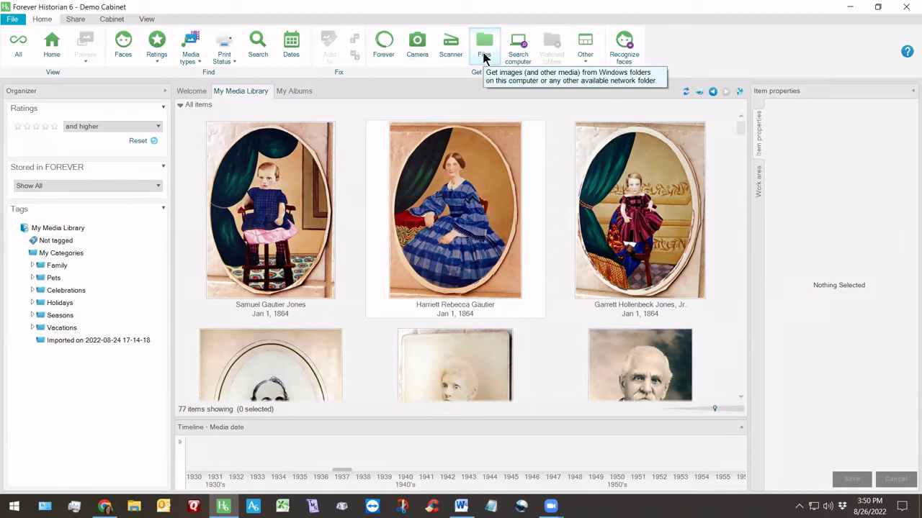
# Start getting media from files and select 2.12.12_Page_1, 2.12.12_Page_2 and 2.12.12_Page_3 on USB Drive (E:)
pyautogui.click(484, 57)
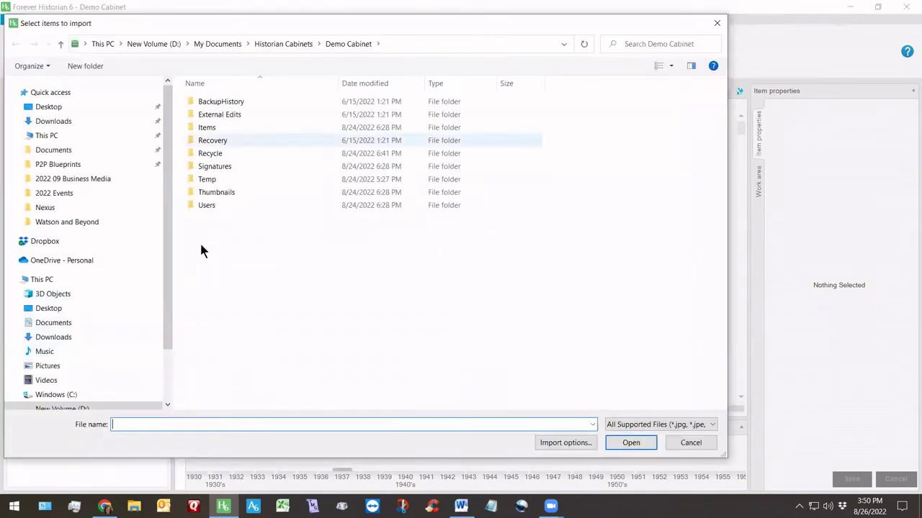
pyautogui.scroll(-2, 165, 337)
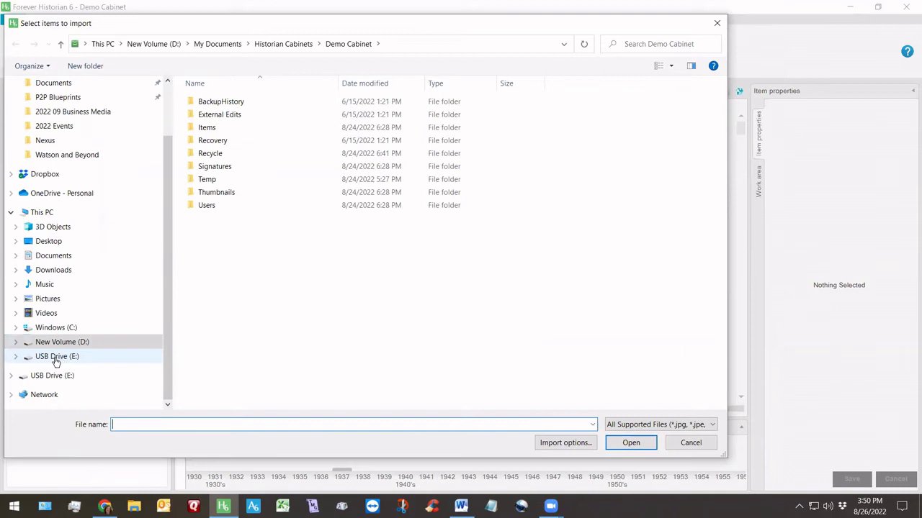
pyautogui.click(56, 358)
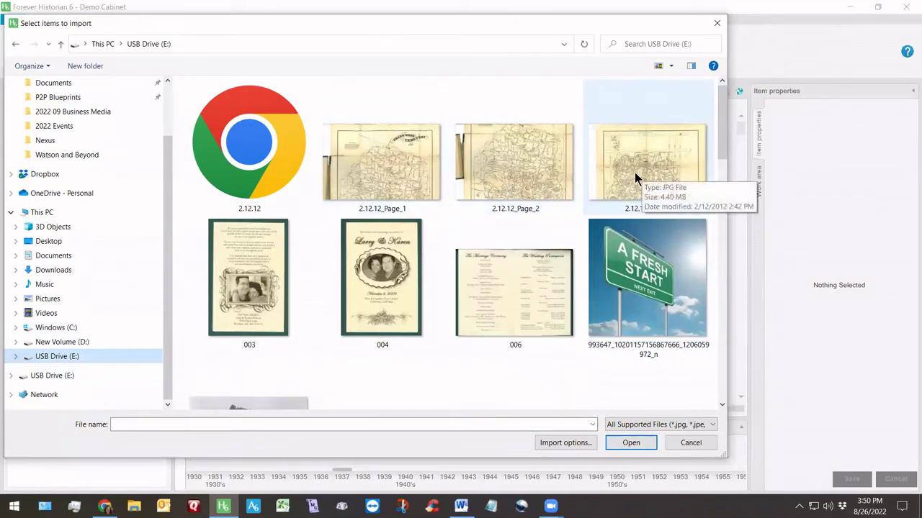
pyautogui.click(375, 165)
pyautogui.keyDown('ctrl'); pyautogui.click(540, 184); pyautogui.keyUp('ctrl')
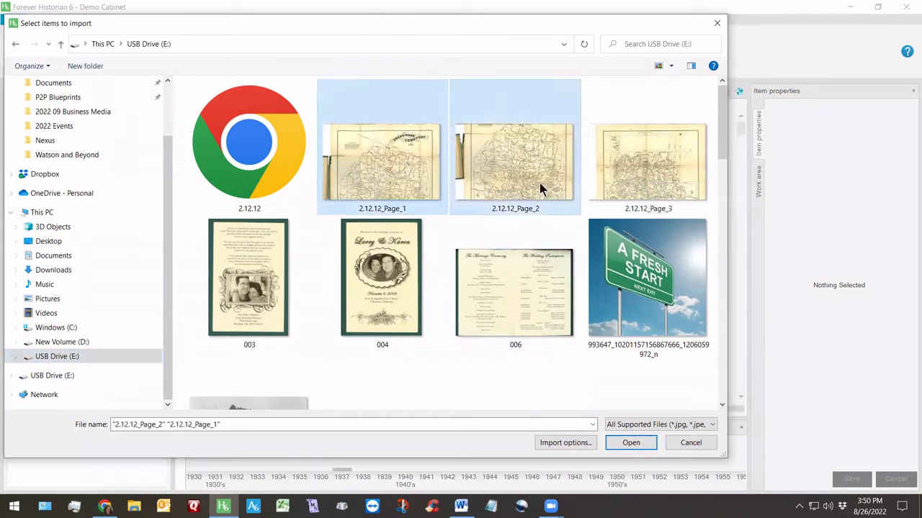
pyautogui.keyDown('ctrl'); pyautogui.click(637, 162); pyautogui.keyUp('ctrl')
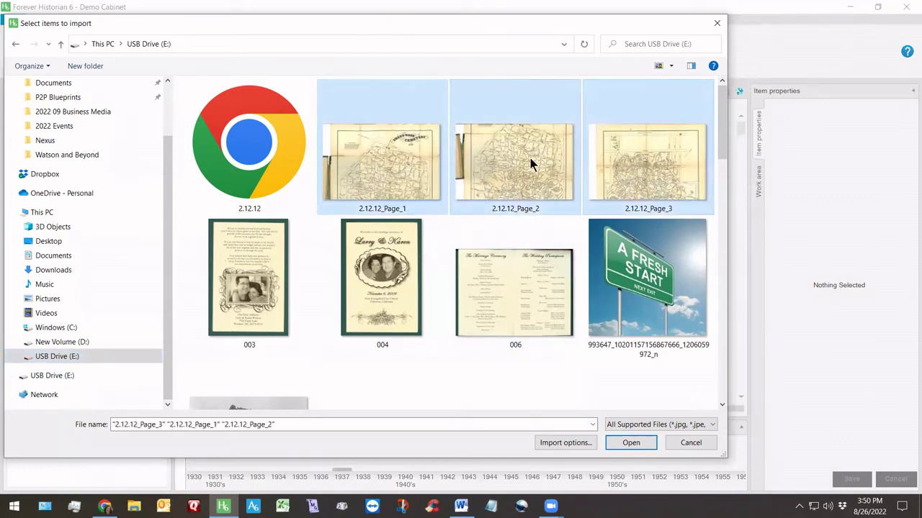
pyautogui.click(370, 147)
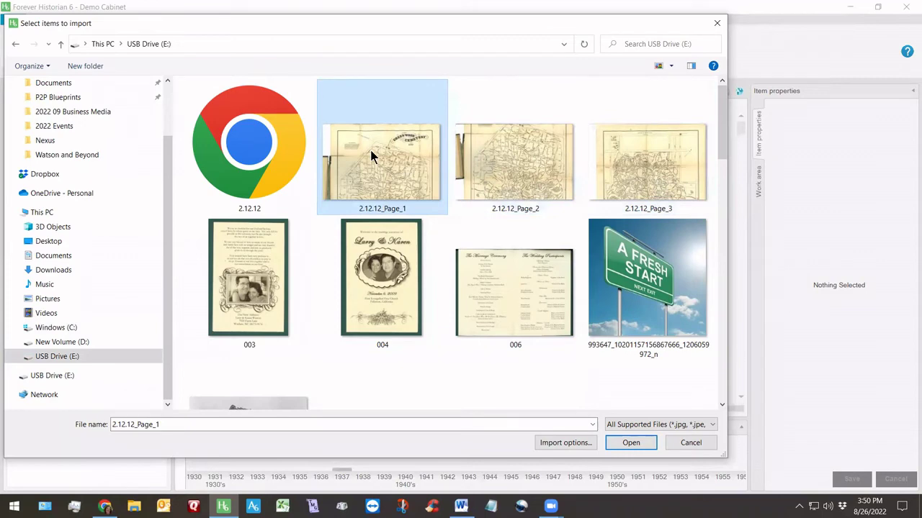
pyautogui.keyDown('ctrl'); pyautogui.click(544, 152); pyautogui.keyUp('ctrl')
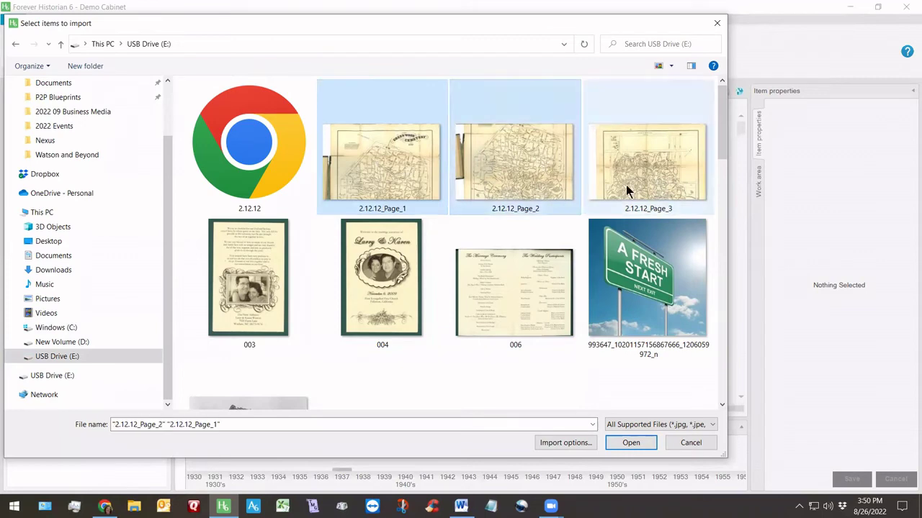
pyautogui.keyDown('ctrl'); pyautogui.click(648, 160); pyautogui.keyUp('ctrl')
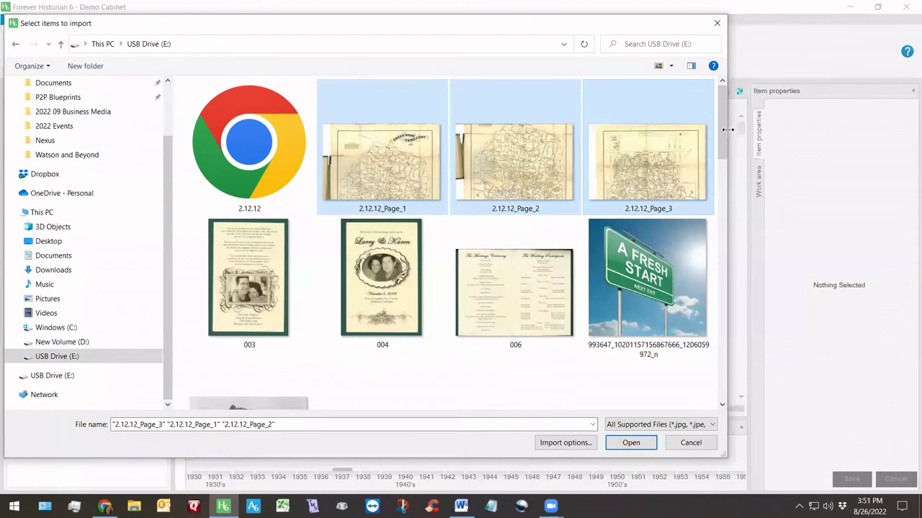
# Add the couple's photo and Sudlow 004, 005 and 007 to the selection and import all files without processing the Sudlow keyword
pyautogui.moveTo(722, 133); pyautogui.dragTo(722, 308)
pyautogui.keyDown('ctrl'); pyautogui.click(503, 155); pyautogui.keyUp('ctrl')
pyautogui.keyDown('ctrl'); pyautogui.click(652, 284); pyautogui.keyUp('ctrl')
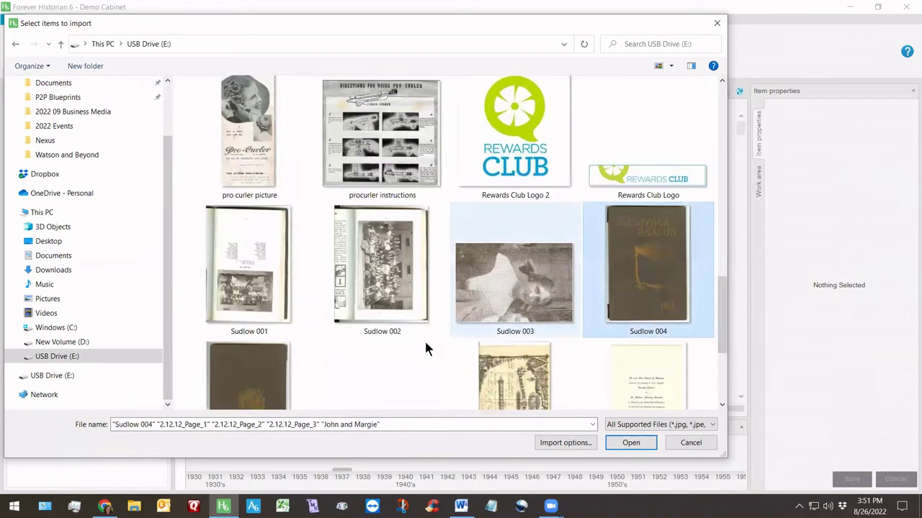
pyautogui.keyDown('ctrl'); pyautogui.click(262, 371); pyautogui.keyUp('ctrl')
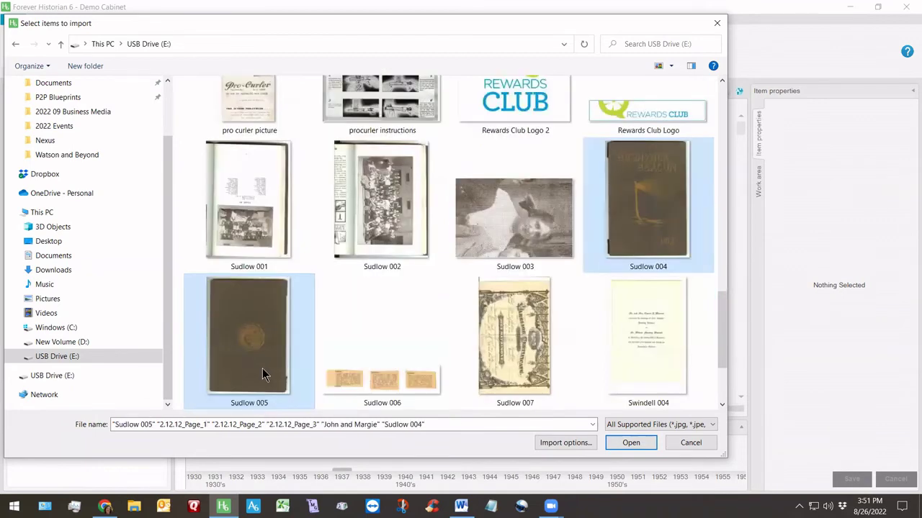
pyautogui.keyDown('ctrl'); pyautogui.click(481, 327); pyautogui.keyUp('ctrl')
pyautogui.click(625, 442)
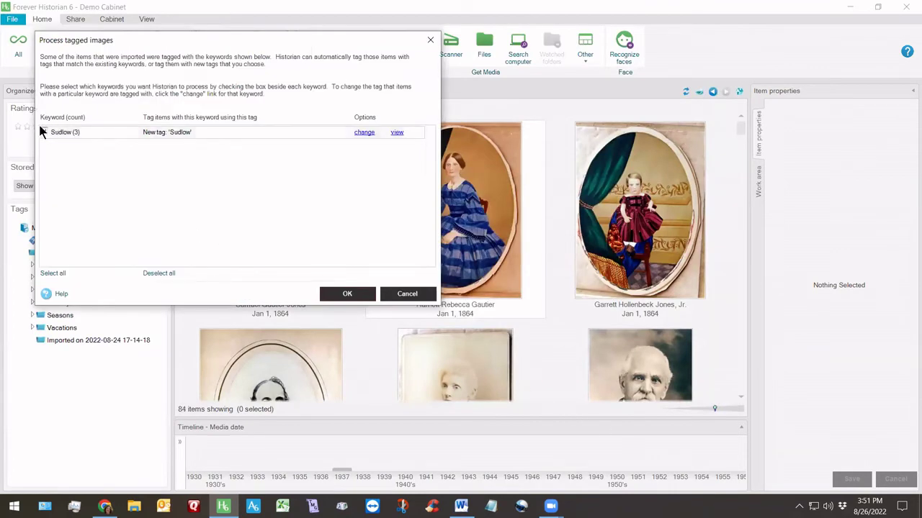
pyautogui.click(44, 132)
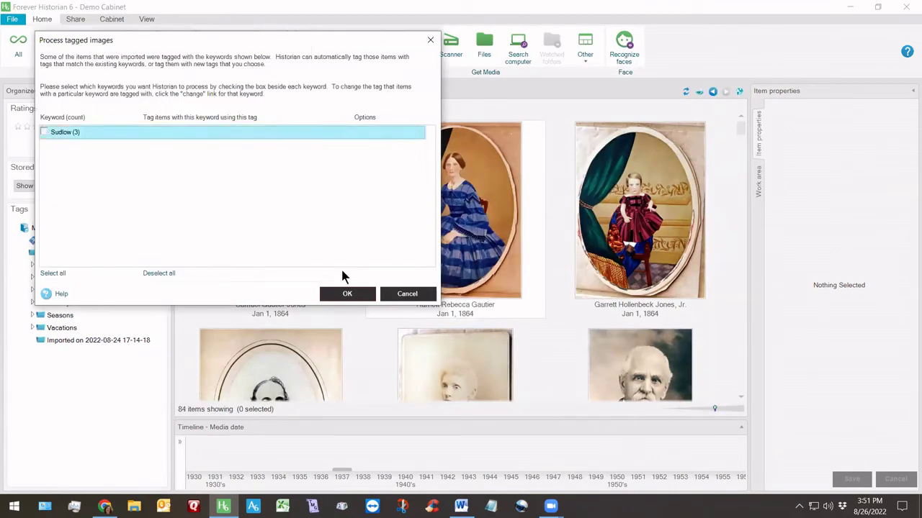
pyautogui.click(346, 295)
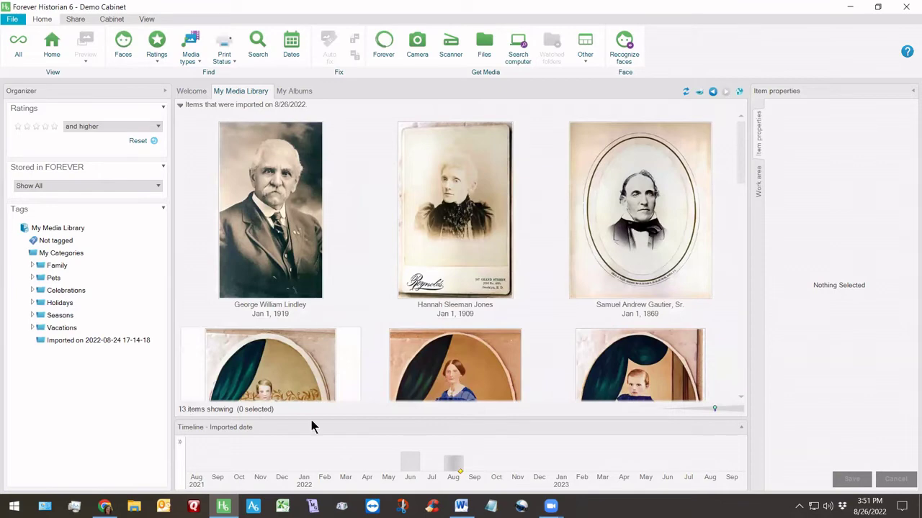
# Sort the newly imported items in the media library by media date
pyautogui.moveTo(416, 445)
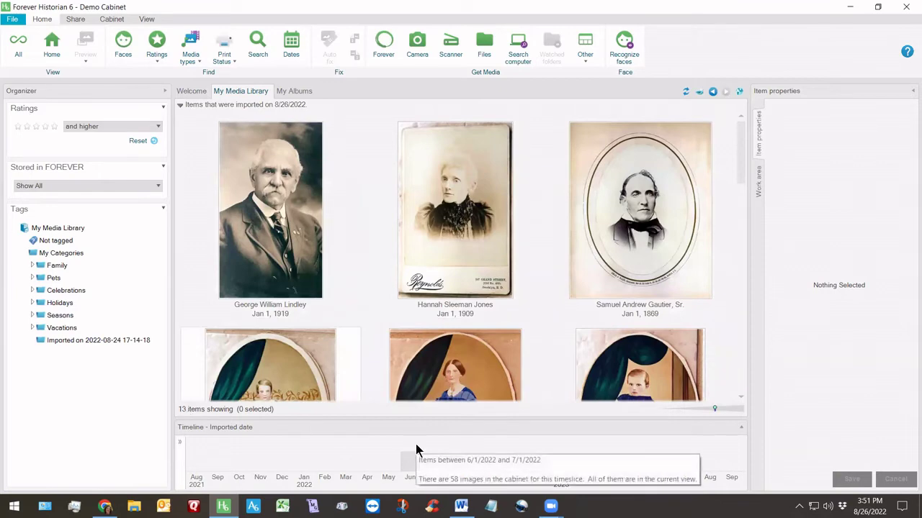
pyautogui.click(147, 19)
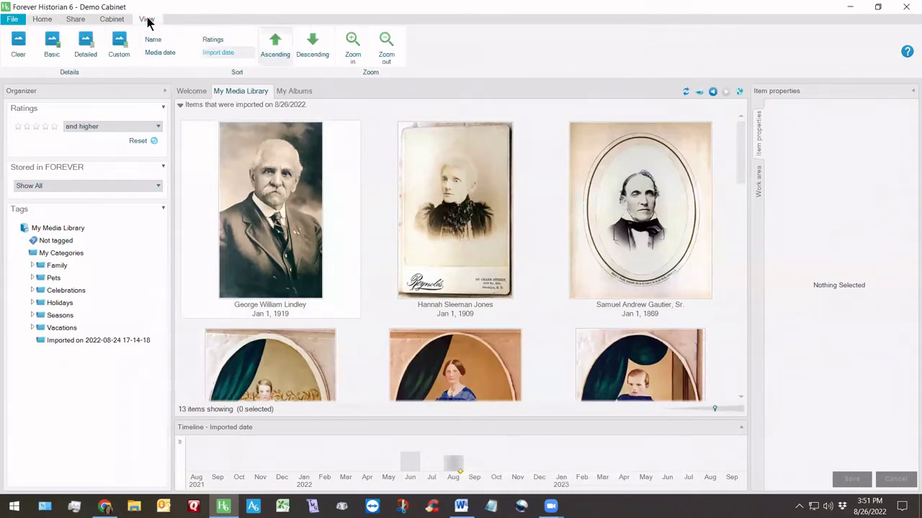
pyautogui.click(157, 51)
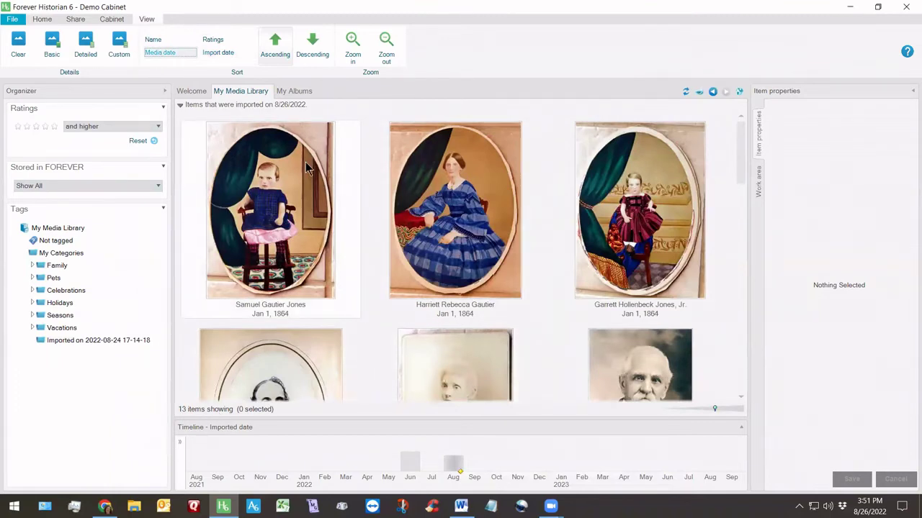
# Set the timeline to media dates and select all dates so the whole library is shown
pyautogui.moveTo(449, 252)
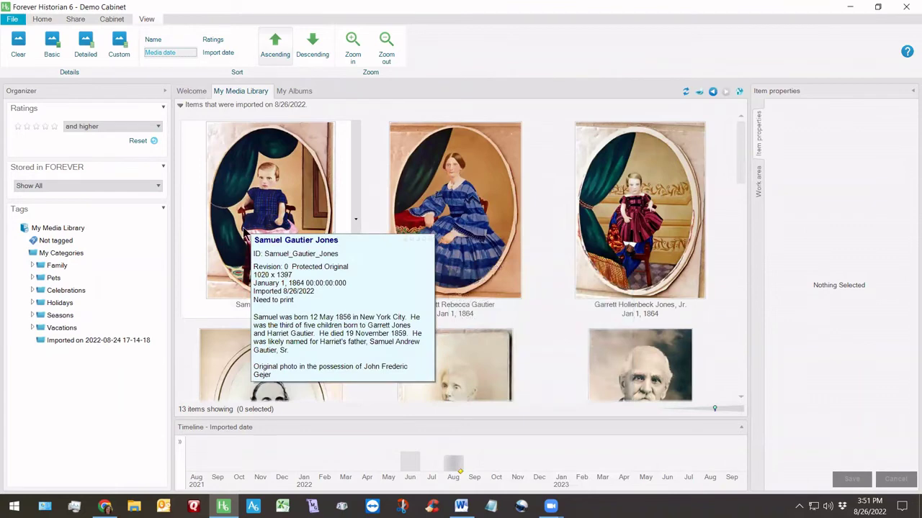
pyautogui.click(180, 442)
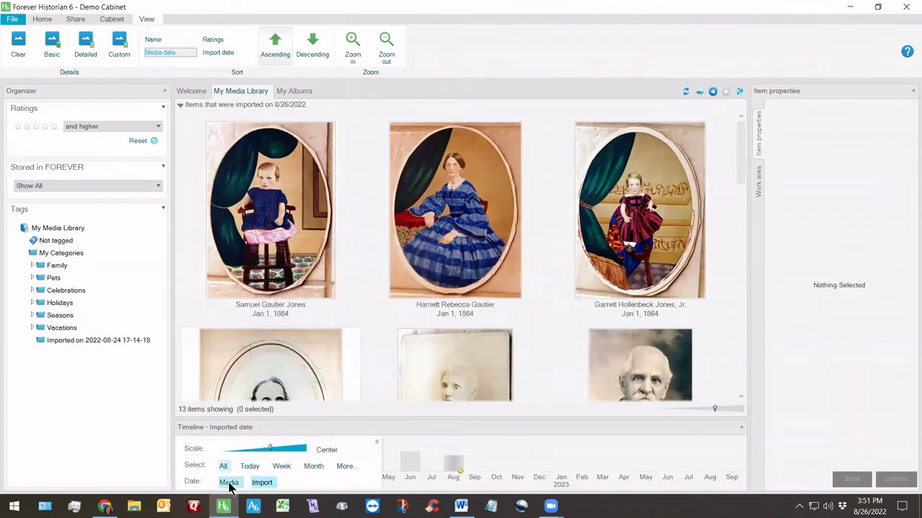
pyautogui.click(229, 484)
pyautogui.click(223, 467)
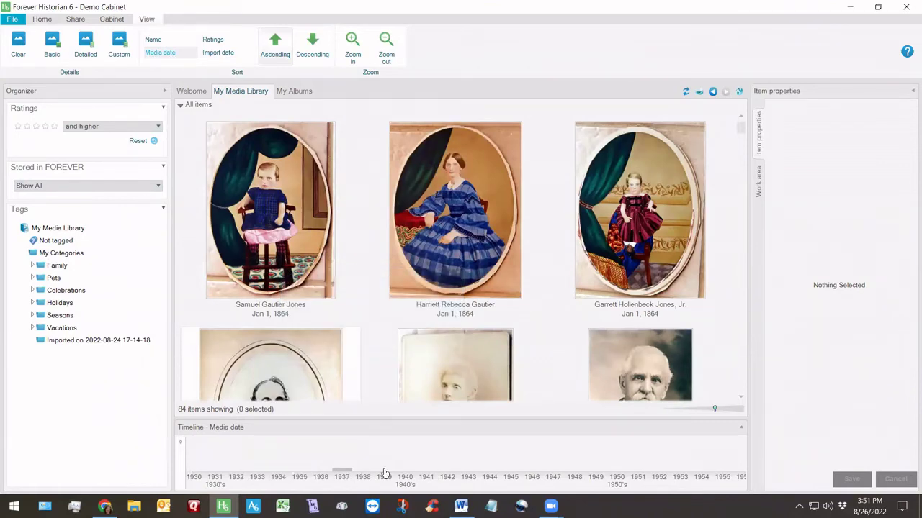
# Start another import from files and select the whole range from 2.12.12_Page_1 through Tom Thumb Wedding 1922 001 on USB Drive (E:)
pyautogui.click(41, 20)
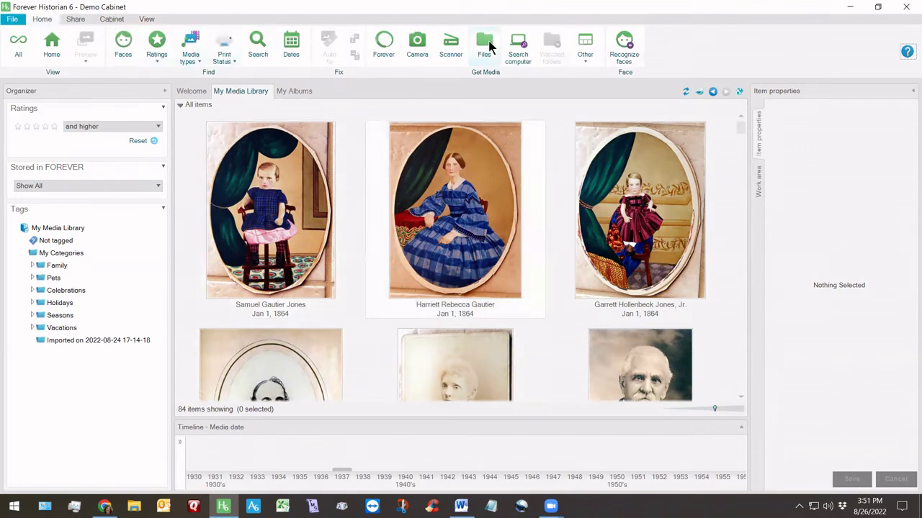
pyautogui.click(485, 43)
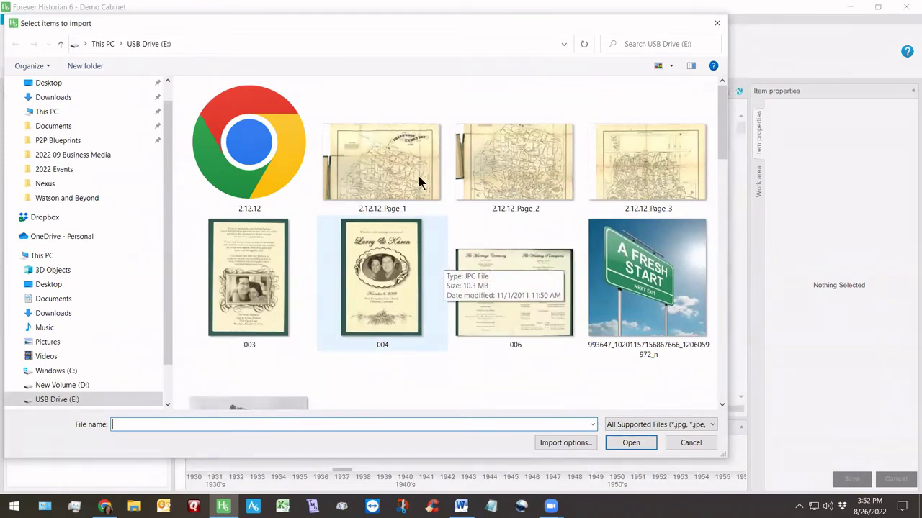
pyautogui.click(369, 159)
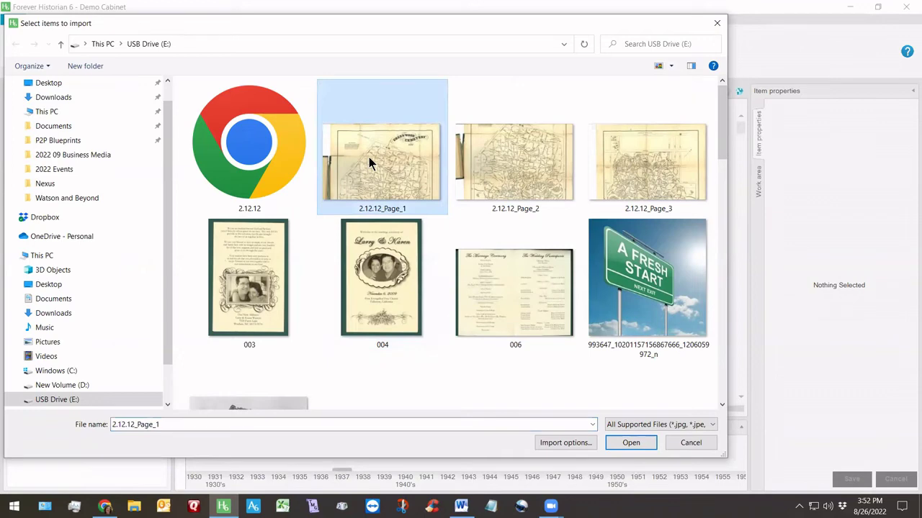
pyautogui.keyDown('shift'); pyautogui.click(634, 272); pyautogui.keyUp('shift')
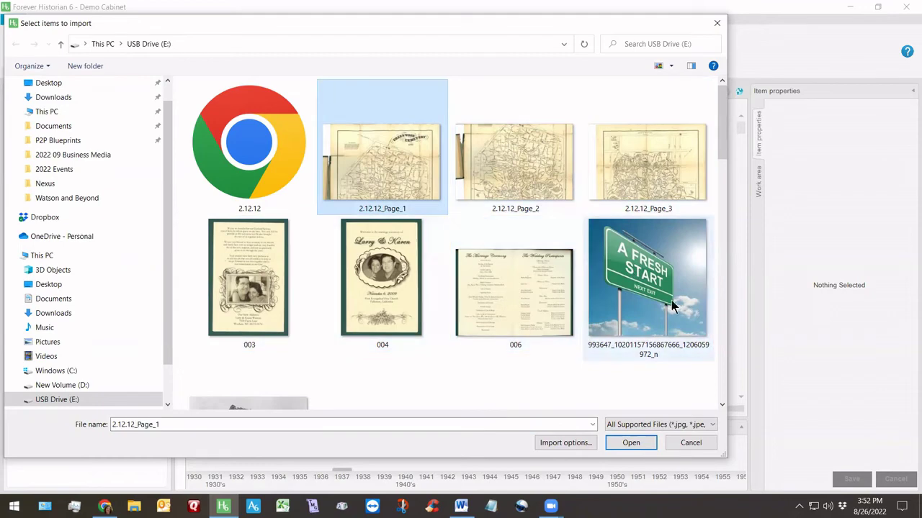
pyautogui.keyDown('shift'); pyautogui.click(669, 306); pyautogui.keyUp('shift')
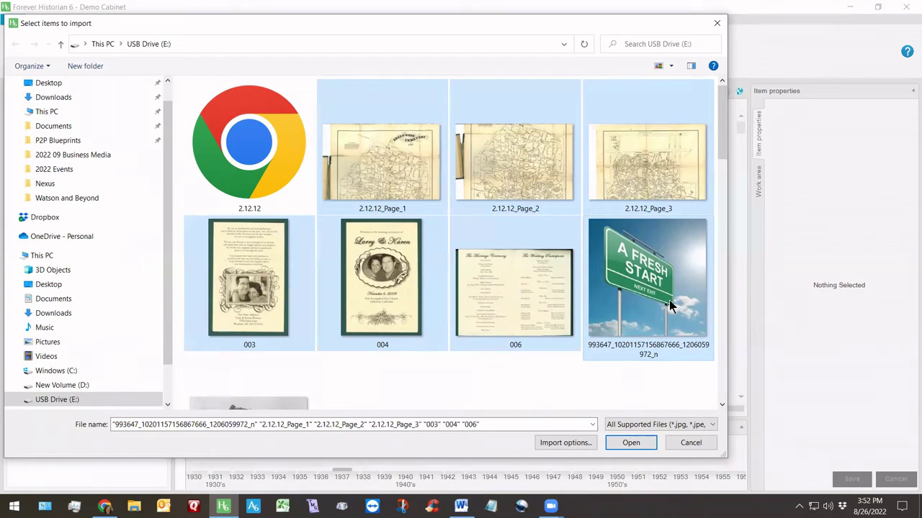
pyautogui.moveTo(723, 128); pyautogui.dragTo(726, 403)
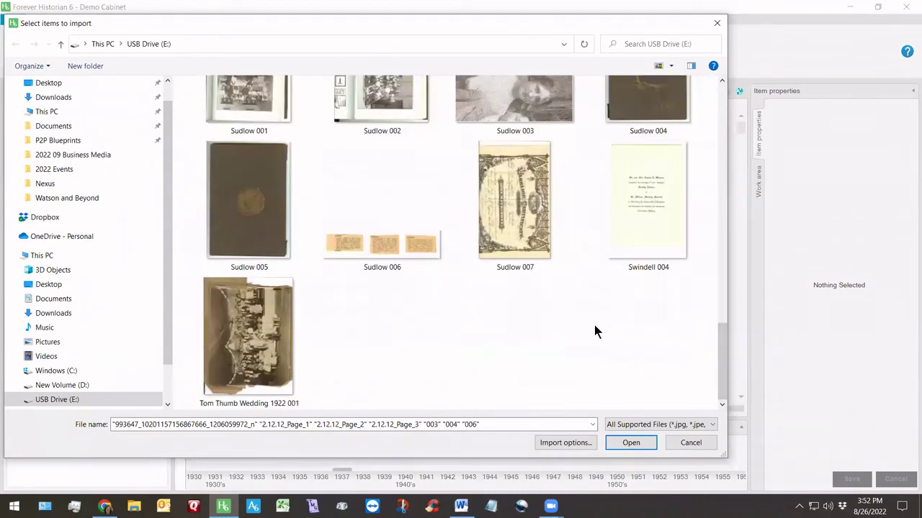
pyautogui.keyDown('shift'); pyautogui.click(250, 328); pyautogui.keyUp('shift')
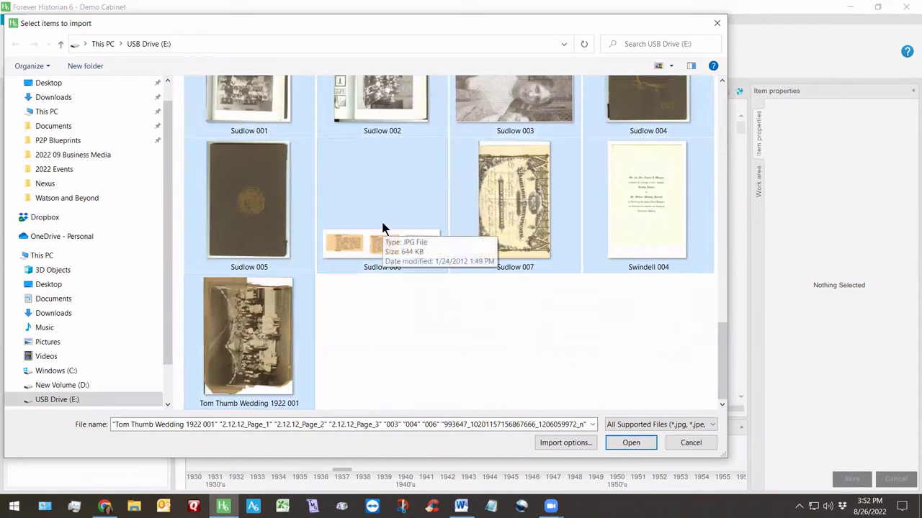
# Review the import options for naming, tagging, duplicates and facial recognition, and cancel both the options and the import
pyautogui.click(562, 442)
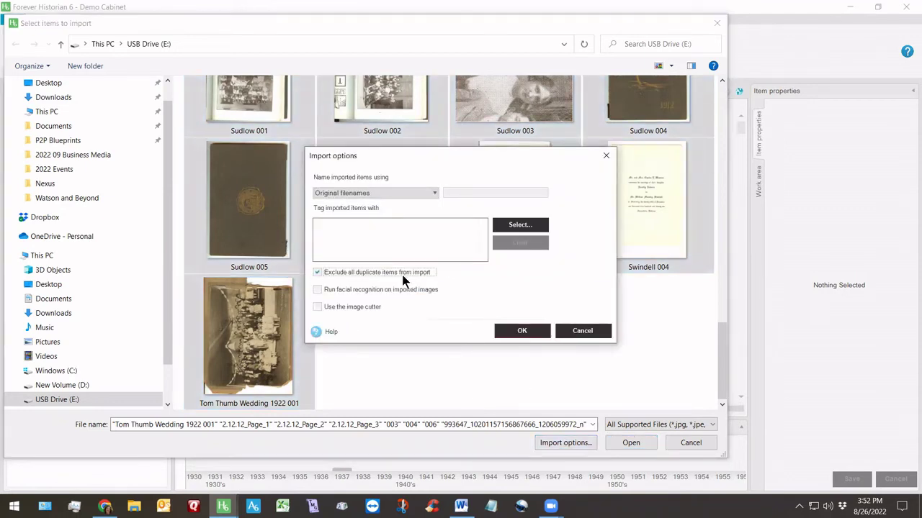
pyautogui.click(583, 332)
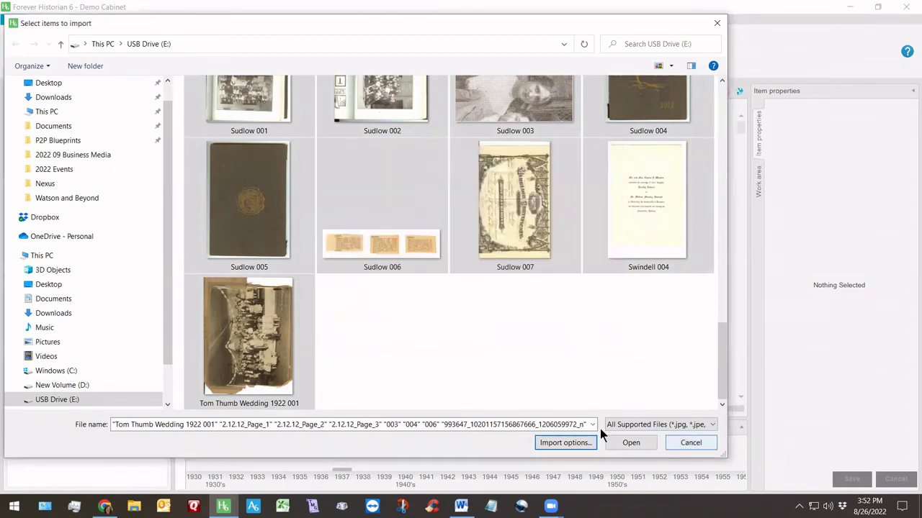
pyautogui.click(680, 442)
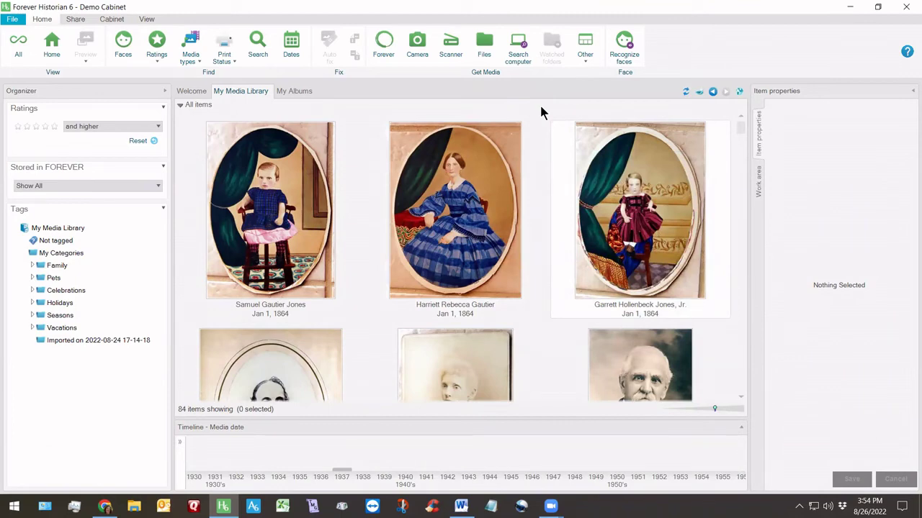
# Set up a computer media search of C:\ that includes system folders and excludes files smaller than 500 KB
pyautogui.click(517, 60)
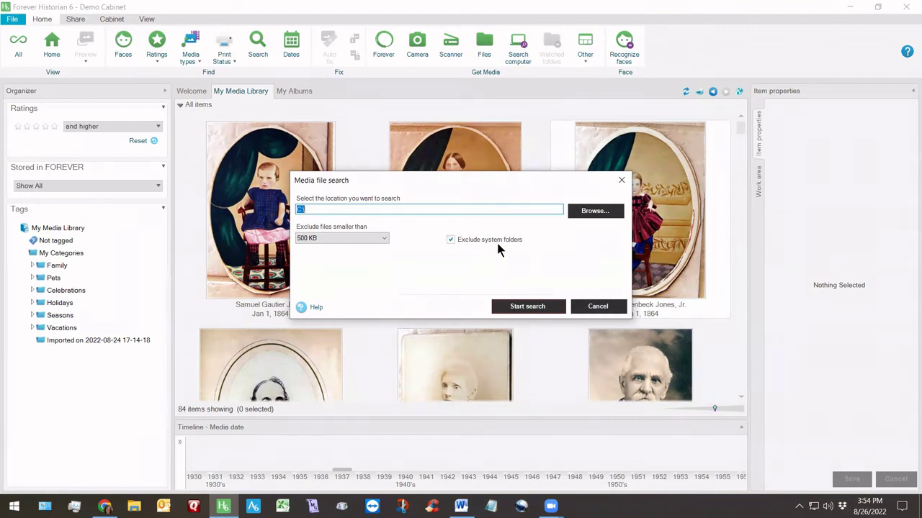
pyautogui.click(450, 240)
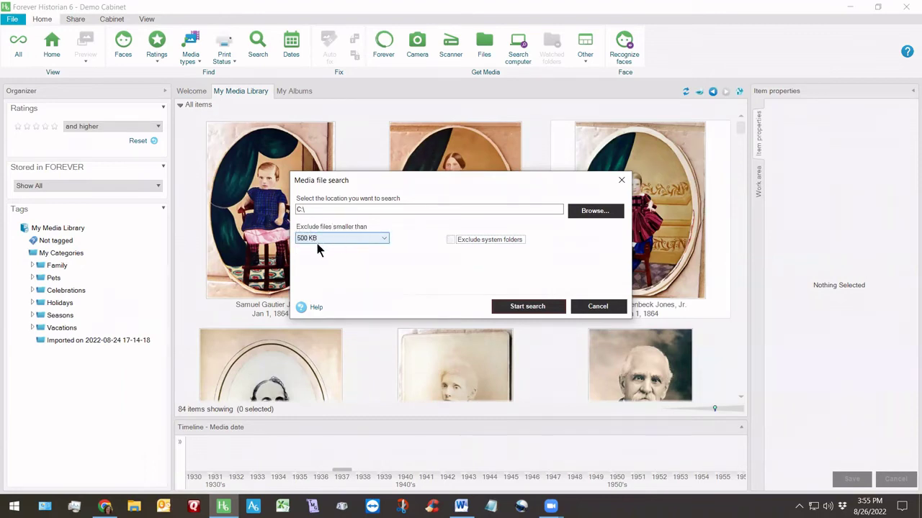
pyautogui.click(375, 238)
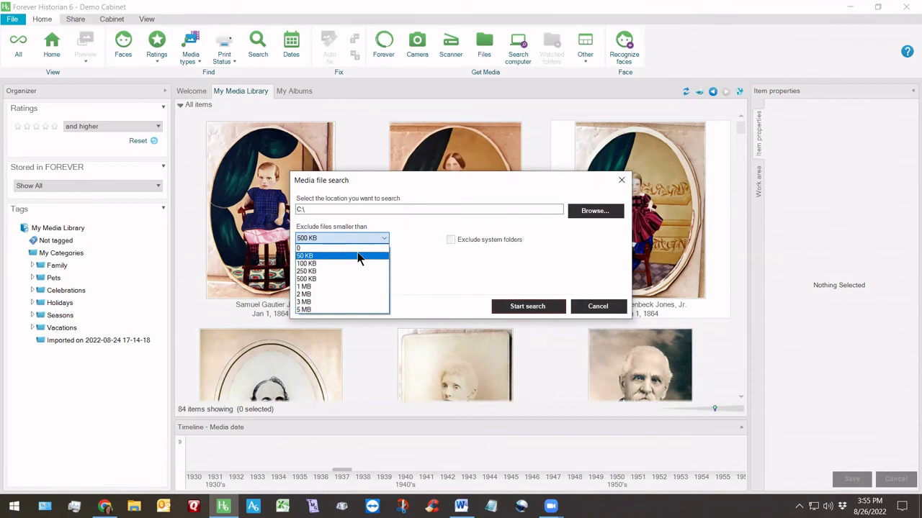
pyautogui.click(315, 279)
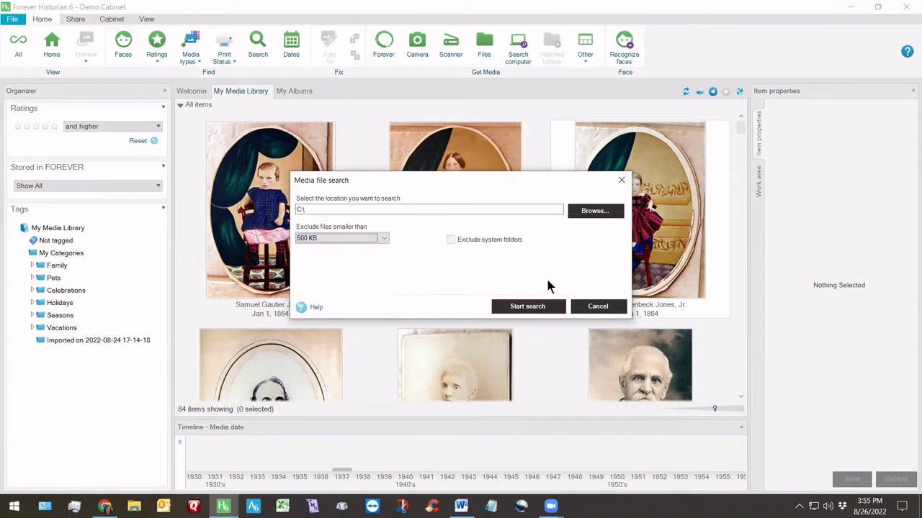
# Look through the available starting folders and drives, keep C:\ as the location, and run the media file search
pyautogui.click(423, 208)
pyautogui.click(588, 211)
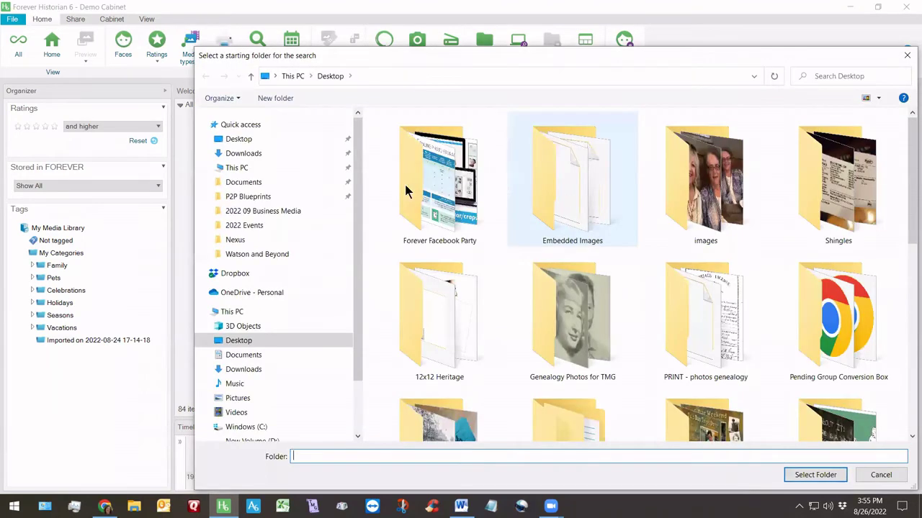
pyautogui.moveTo(357, 352); pyautogui.dragTo(357, 436)
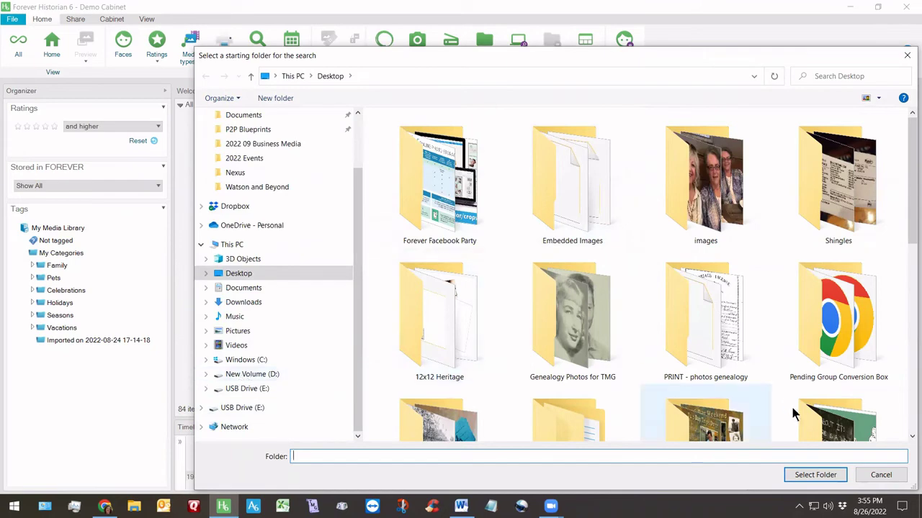
pyautogui.click(880, 474)
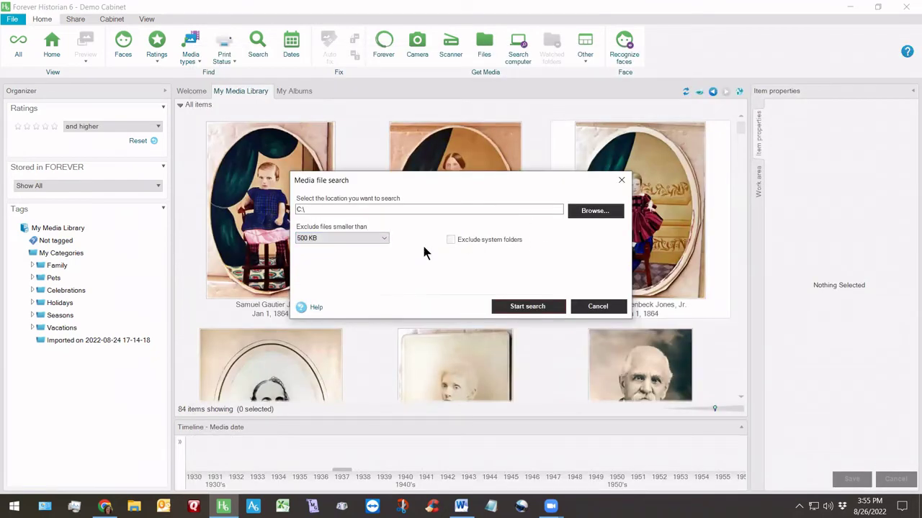
pyautogui.click(519, 306)
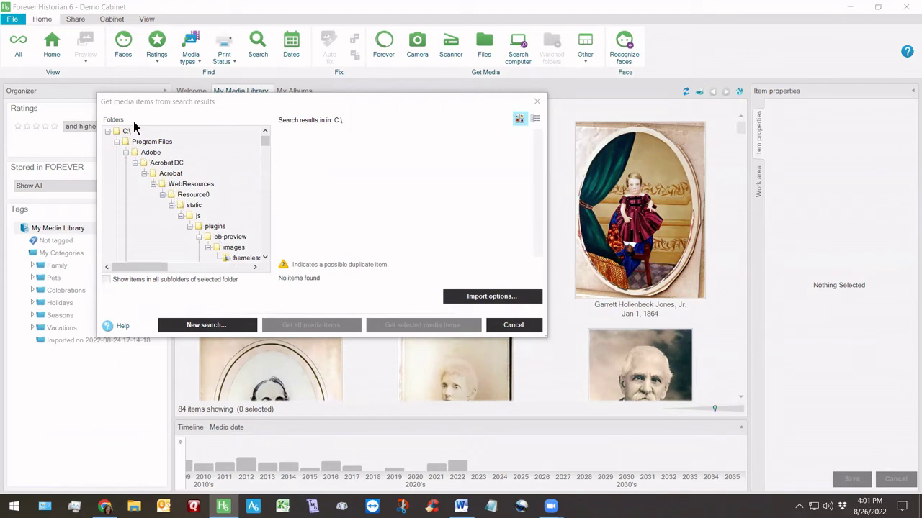
# Review the Adobe Acrobat search results in the ob-preview and on-boarding image folders and the sample-files assets folder
pyautogui.click(228, 260)
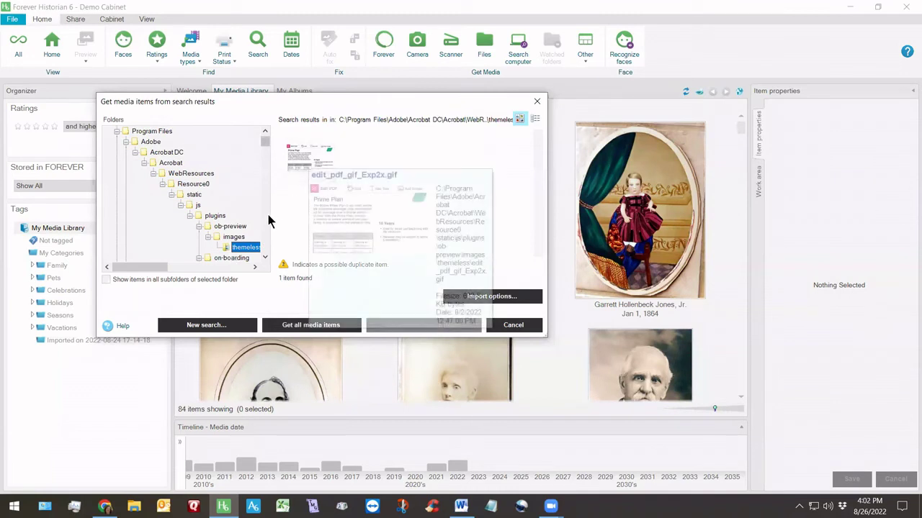
pyautogui.click(265, 259)
pyautogui.doubleClick(265, 260)
pyautogui.click(265, 259)
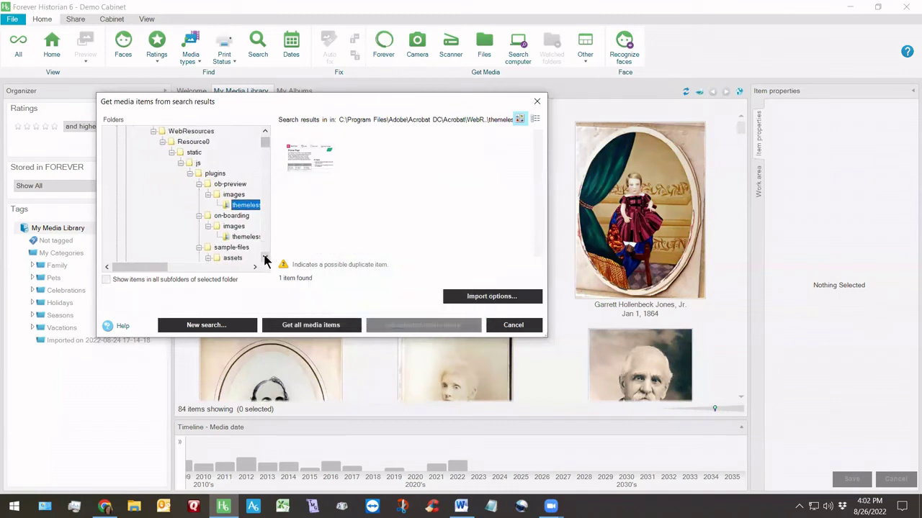
pyautogui.click(265, 260)
pyautogui.click(242, 227)
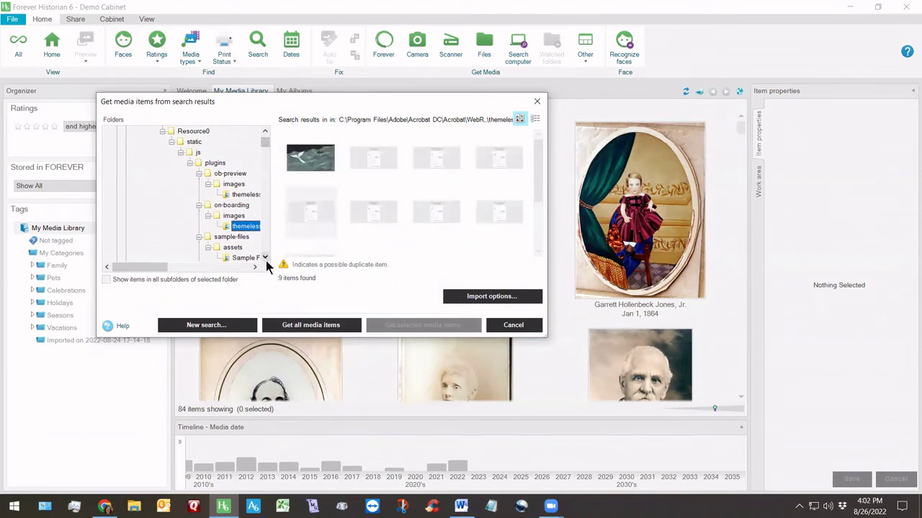
pyautogui.click(245, 258)
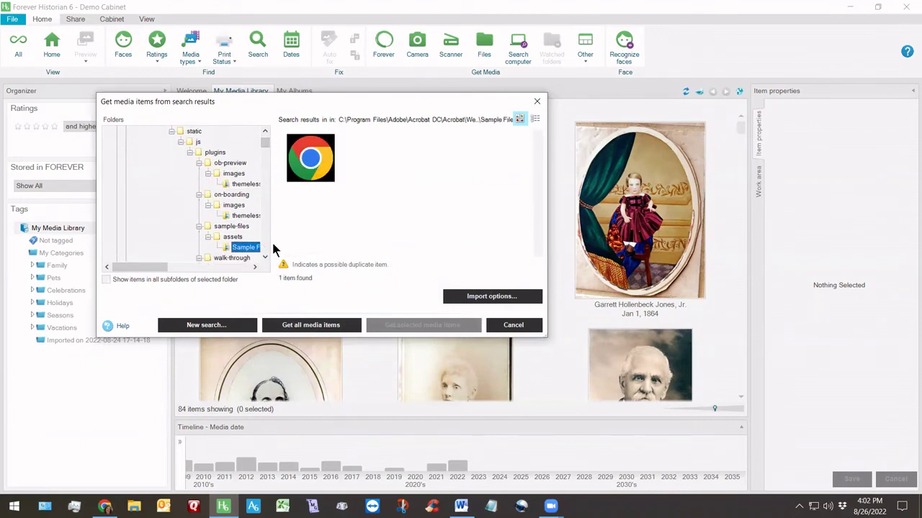
# Review the search results in the walk-through images folder and its dark themes subfolder
pyautogui.click(265, 257)
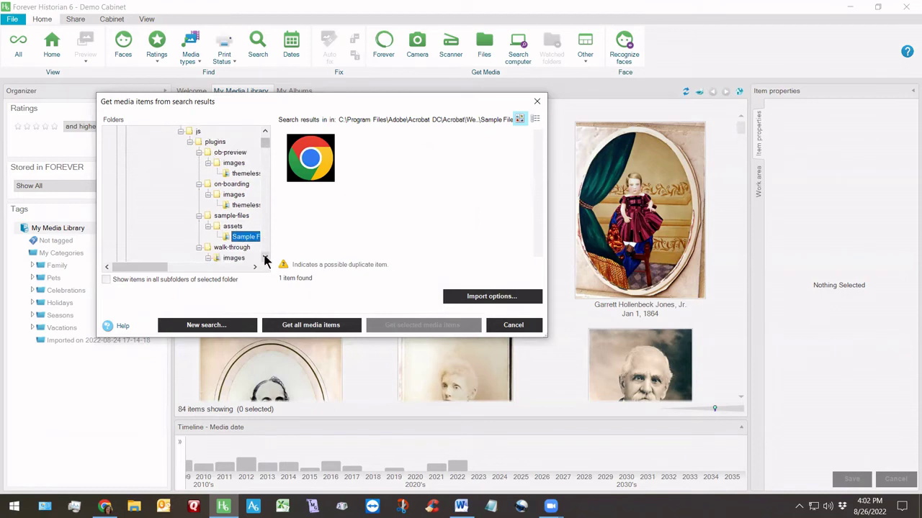
pyautogui.click(265, 257)
pyautogui.click(265, 257)
pyautogui.click(265, 257)
pyautogui.click(265, 257)
pyautogui.click(265, 257)
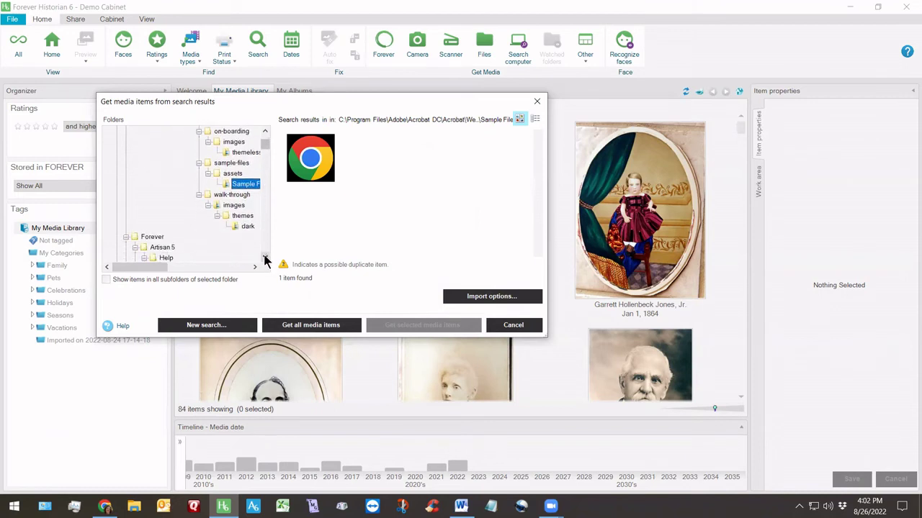
pyautogui.click(232, 206)
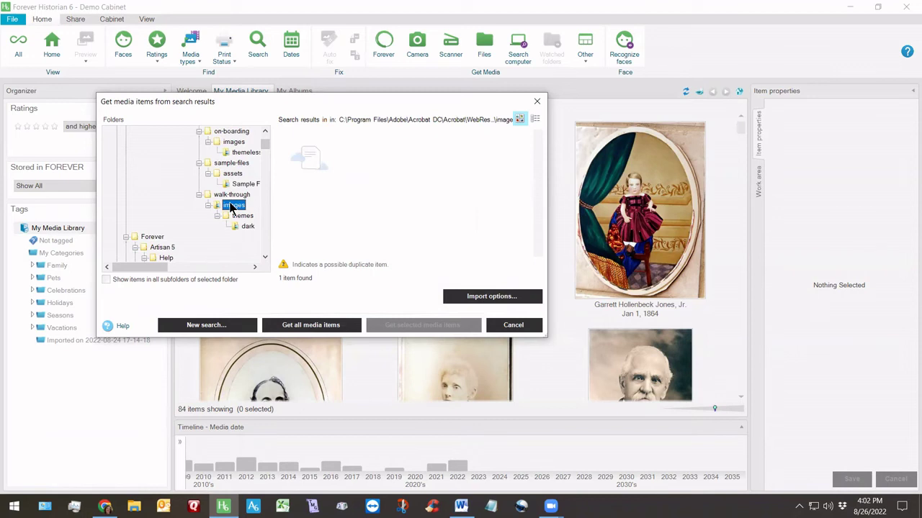
pyautogui.click(245, 227)
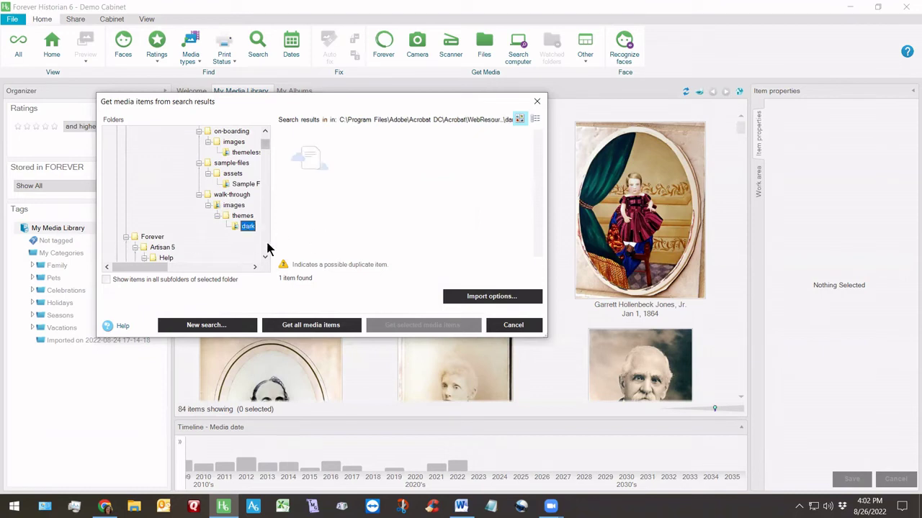
# Review the media found in the Forever program folders: Artisan 5 Images and Surfaces, Artisan 6 Surfaces, and Historian 6 Model
pyautogui.click(266, 248)
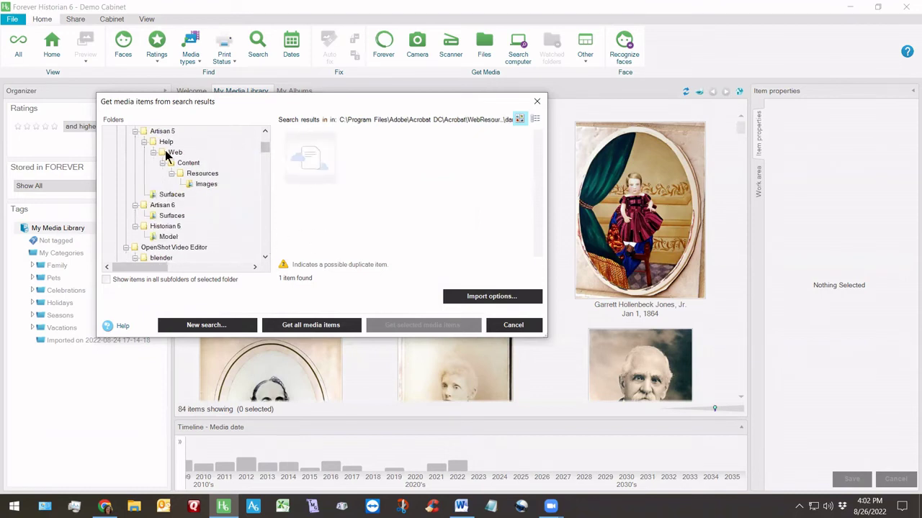
pyautogui.click(205, 185)
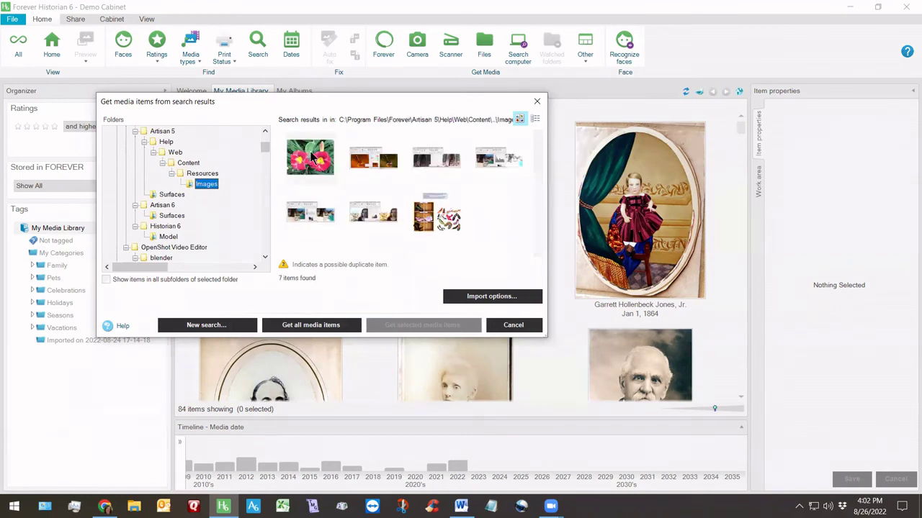
pyautogui.moveTo(312, 157)
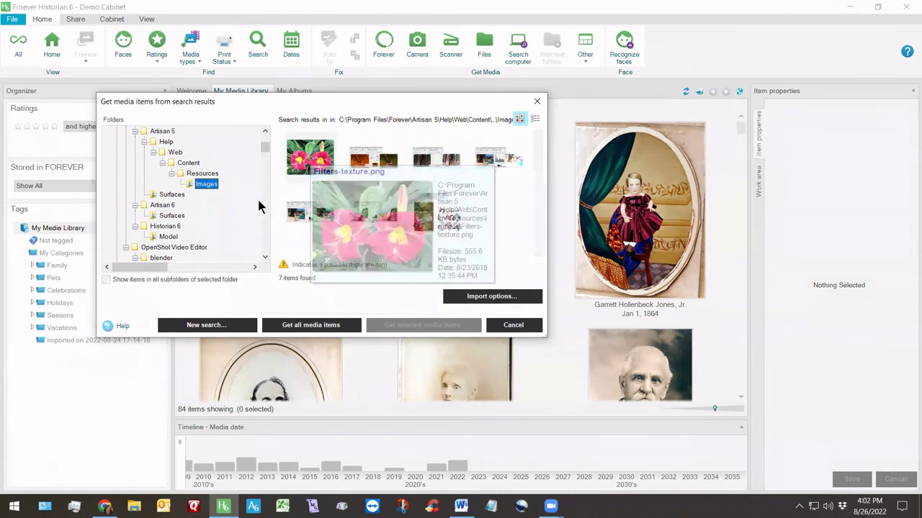
pyautogui.click(159, 196)
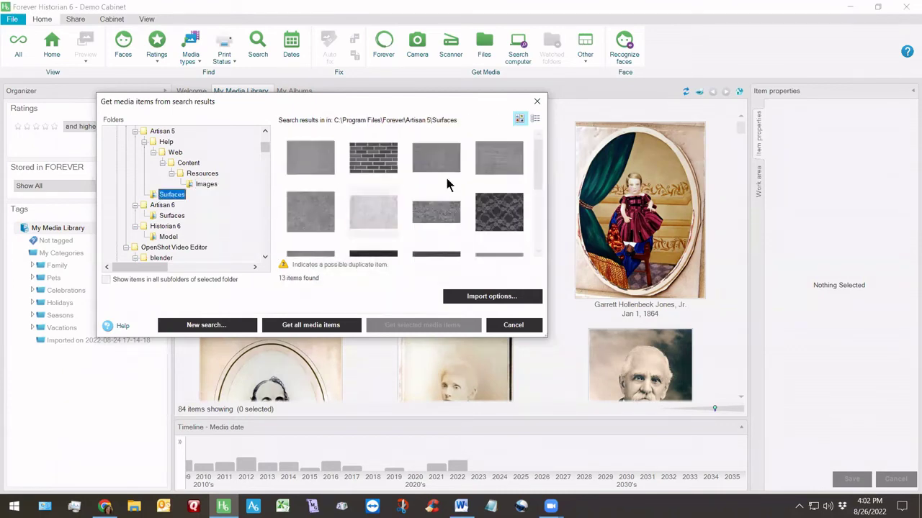
pyautogui.click(164, 216)
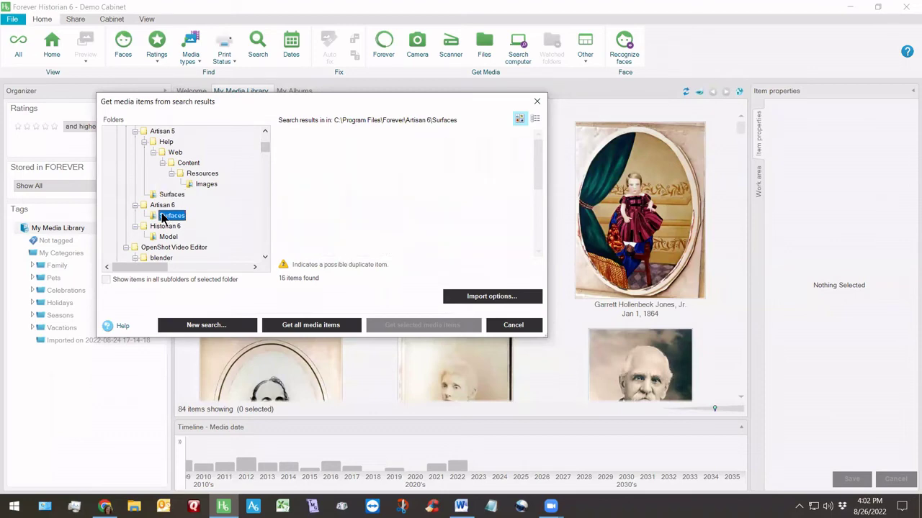
pyautogui.click(169, 237)
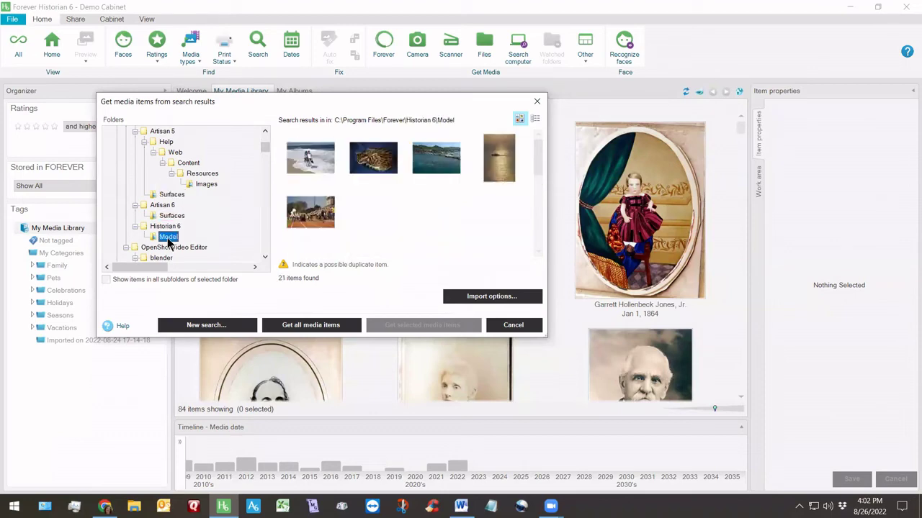
pyautogui.scroll(-1, 434, 185)
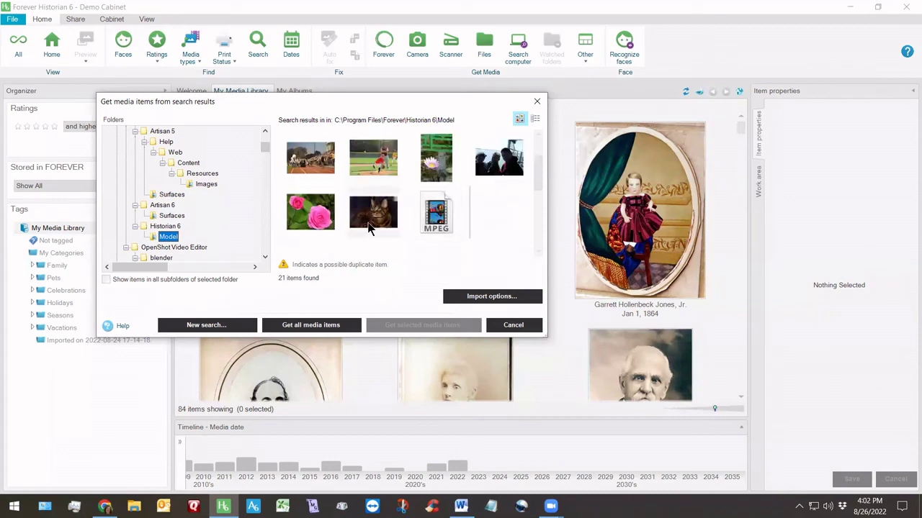
pyautogui.moveTo(374, 214)
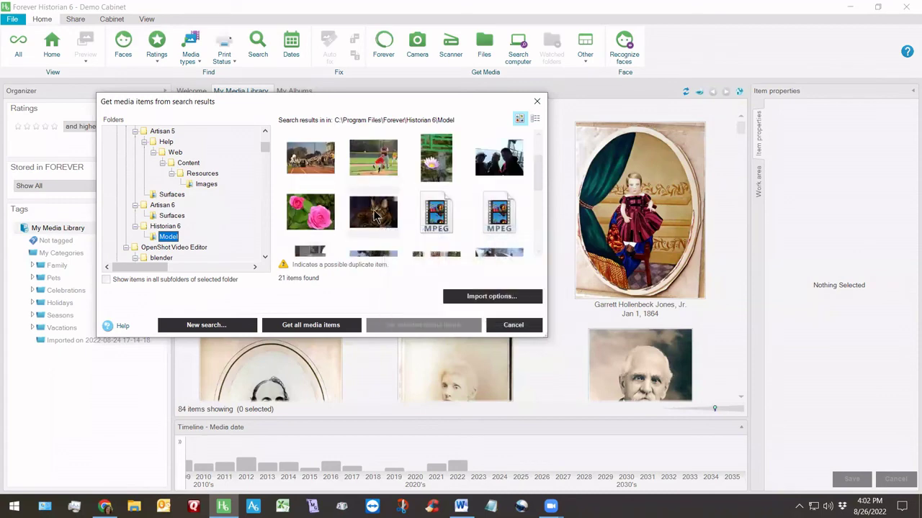
# Review the media found in OpenShot Video Editor's earth and extra folders and in HP's Digital Imaging bin folder
pyautogui.click(266, 247)
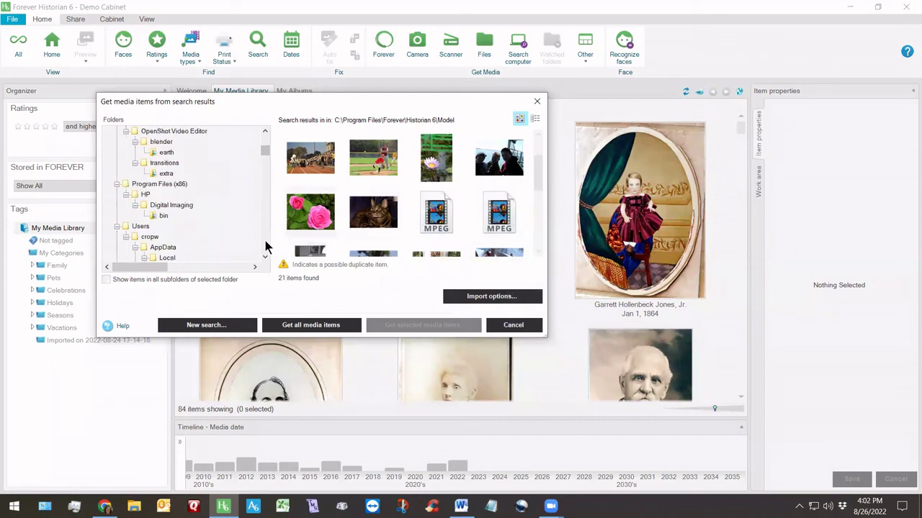
pyautogui.click(167, 152)
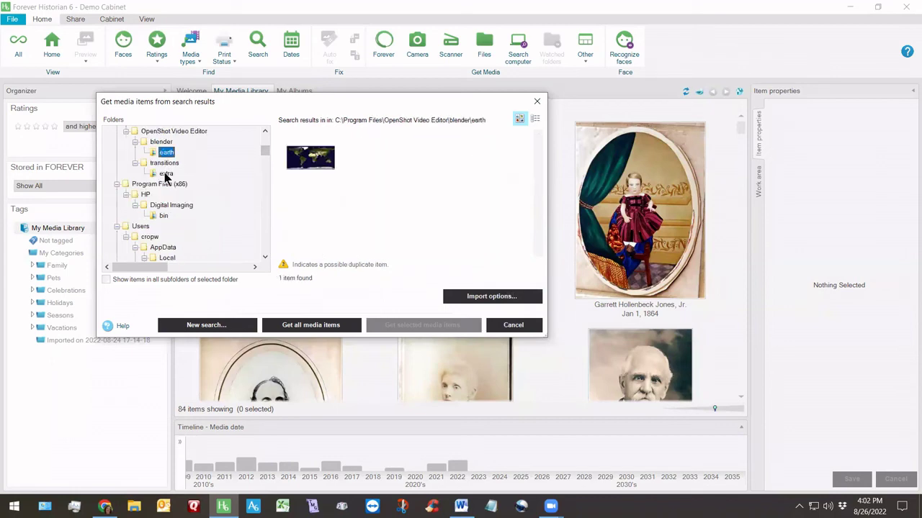
pyautogui.click(166, 175)
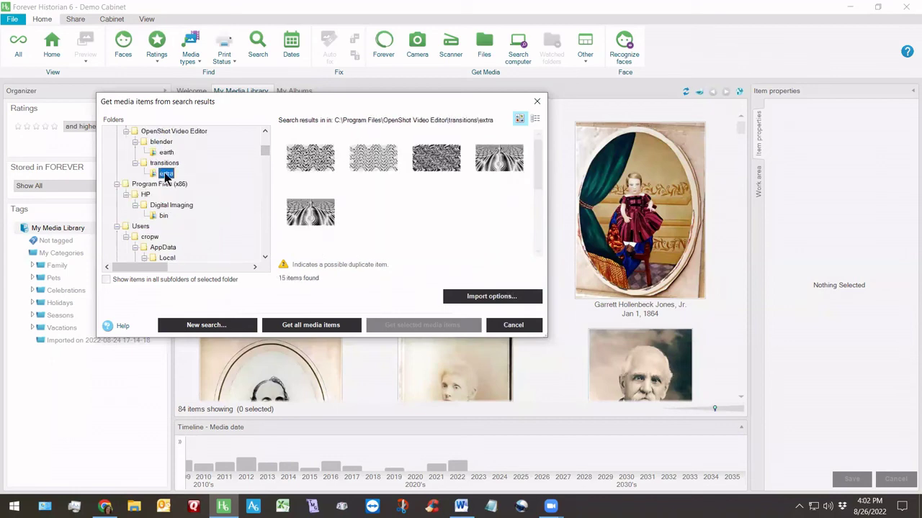
pyautogui.click(161, 216)
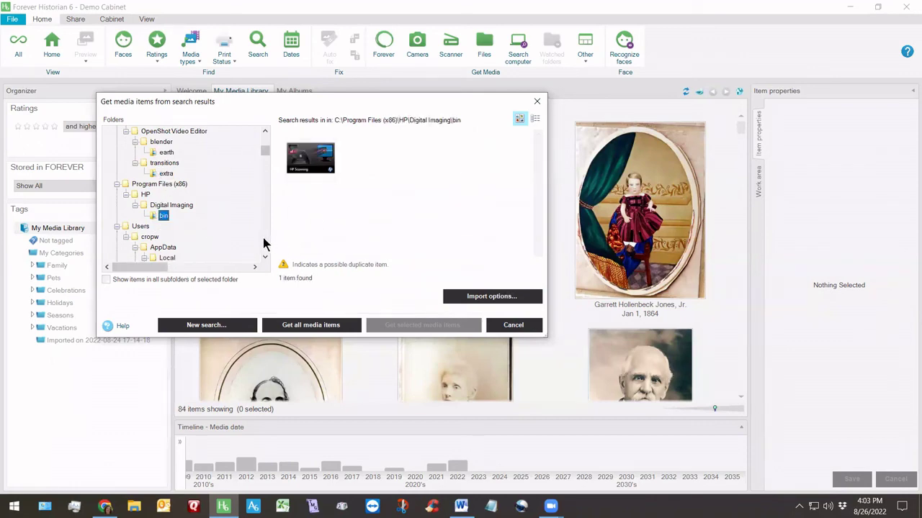
# Review the media found in the products folder of the Google Chrome extension under AppData
pyautogui.scroll(-4, 263, 243)
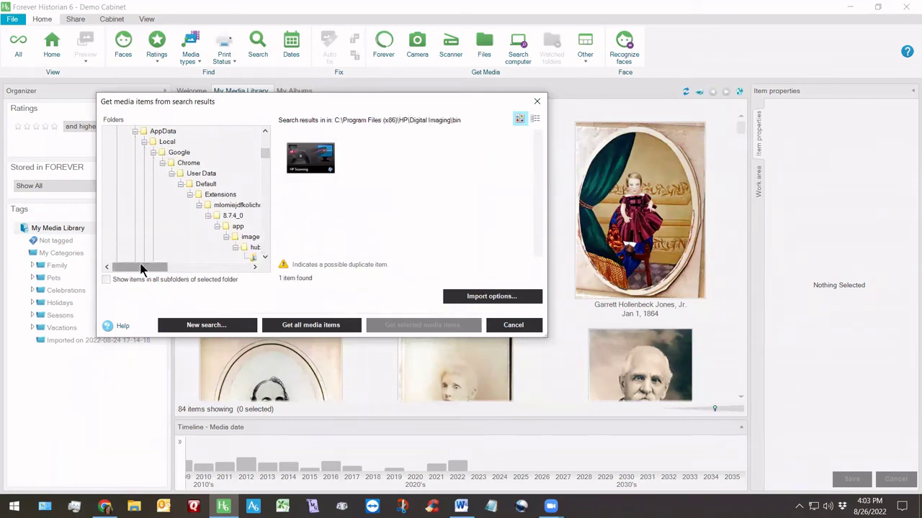
pyautogui.moveTo(119, 267); pyautogui.dragTo(150, 266)
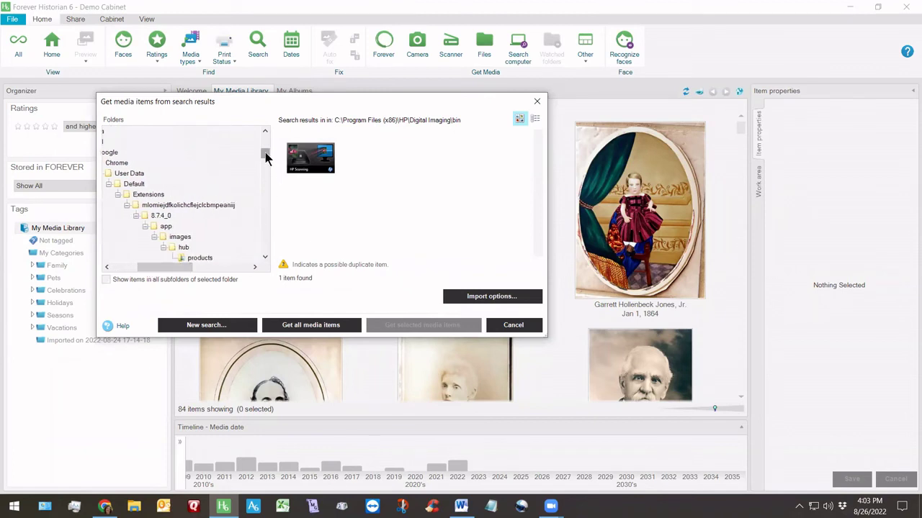
pyautogui.moveTo(265, 153); pyautogui.dragTo(265, 154)
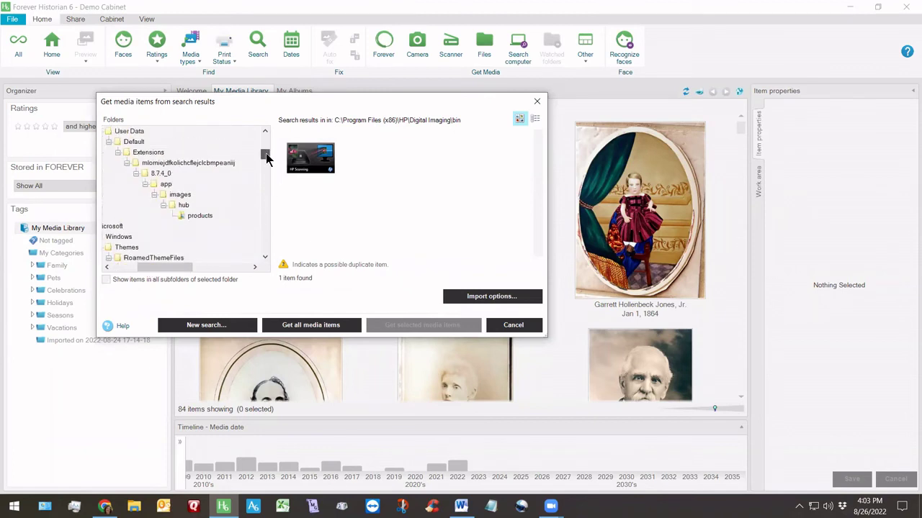
pyautogui.click(202, 214)
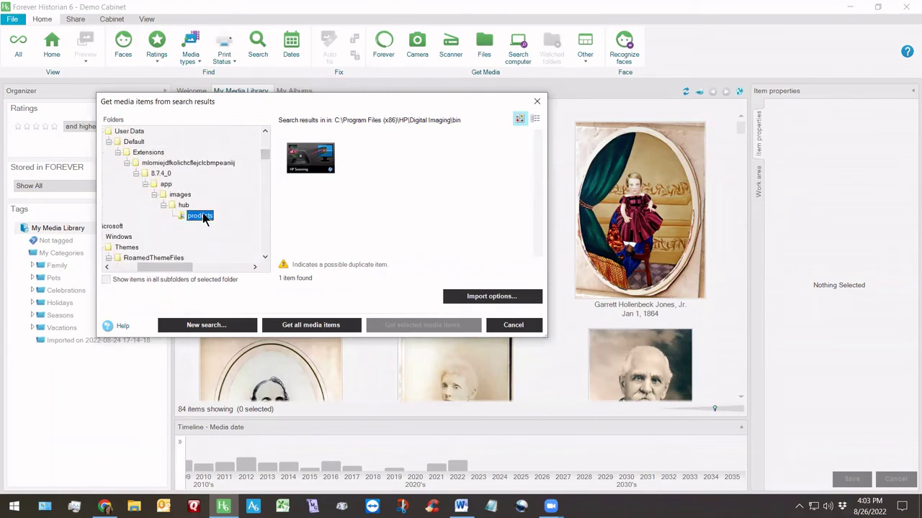
pyautogui.click(265, 258)
pyautogui.click(265, 258)
pyautogui.click(265, 258)
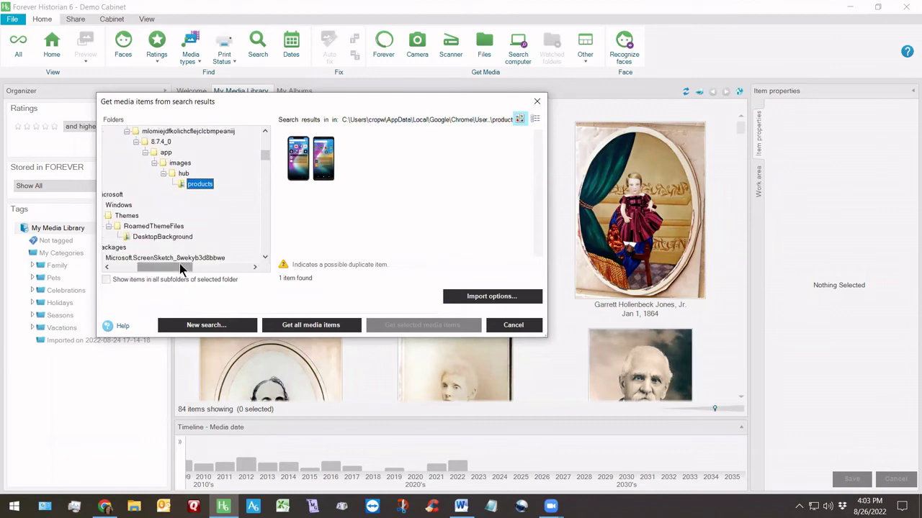
# Find the Microsoft.ScreenSketch package among the search result folders and view the contents of its TempState folder
pyautogui.moveTo(179, 267); pyautogui.dragTo(159, 266)
pyautogui.click(265, 258)
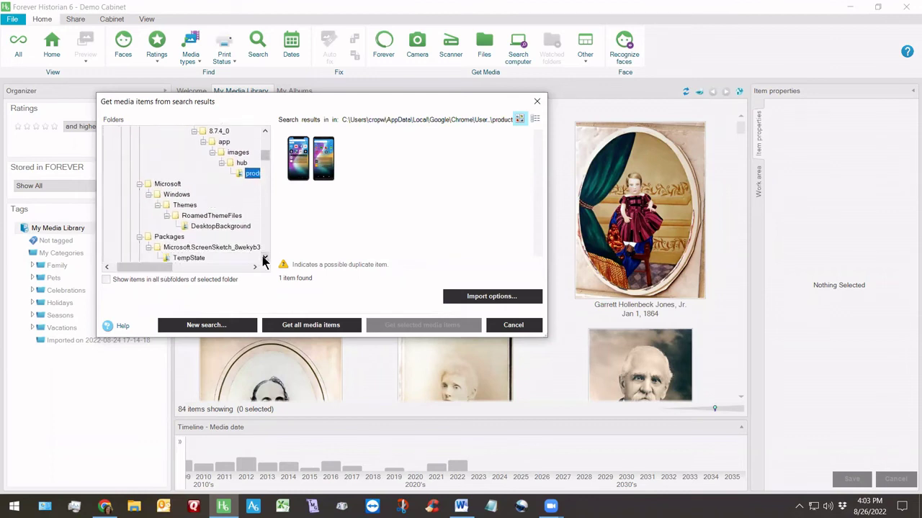
pyautogui.click(265, 258)
pyautogui.click(264, 258)
pyautogui.click(265, 258)
pyautogui.click(265, 257)
pyautogui.click(265, 258)
pyautogui.click(265, 257)
pyautogui.click(265, 257)
pyautogui.click(264, 257)
pyautogui.click(265, 257)
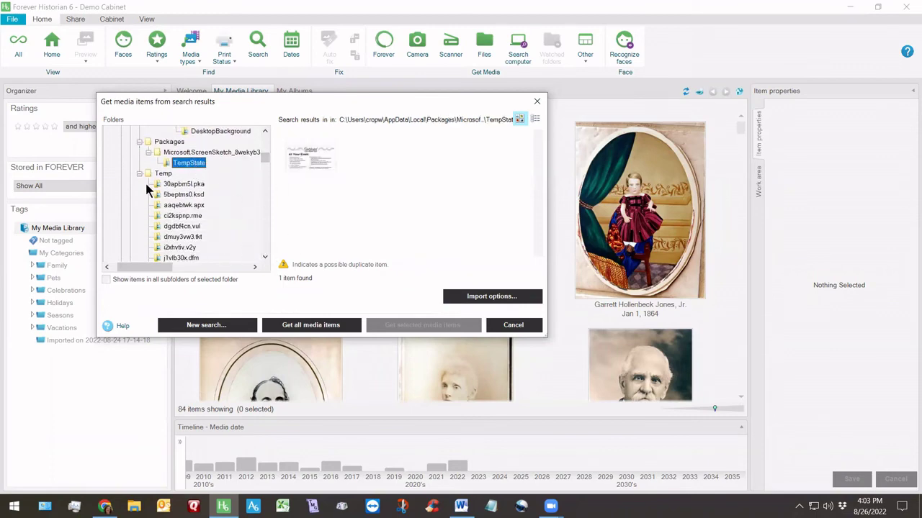
# Examine the images found in the Temp subfolder 30apbm5l.pka and compare them with the TempState folder
pyautogui.click(174, 184)
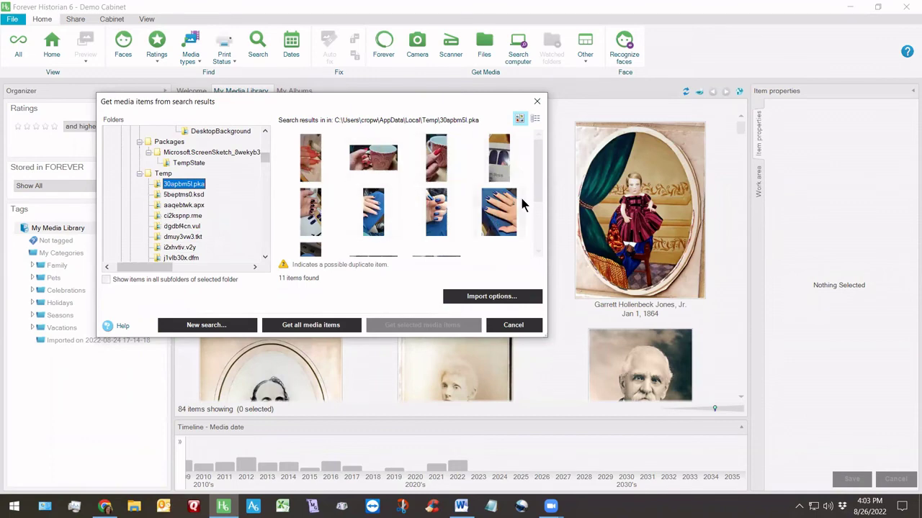
pyautogui.click(535, 183)
pyautogui.moveTo(535, 187)
pyautogui.mouseDown()
pyautogui.moveTo(536, 209)
pyautogui.moveTo(542, 182)
pyautogui.mouseUp()
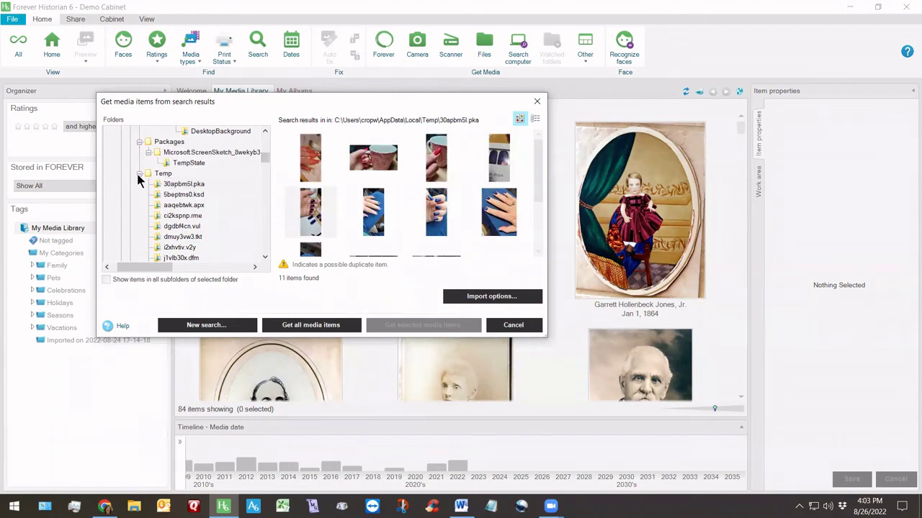
pyautogui.click(189, 163)
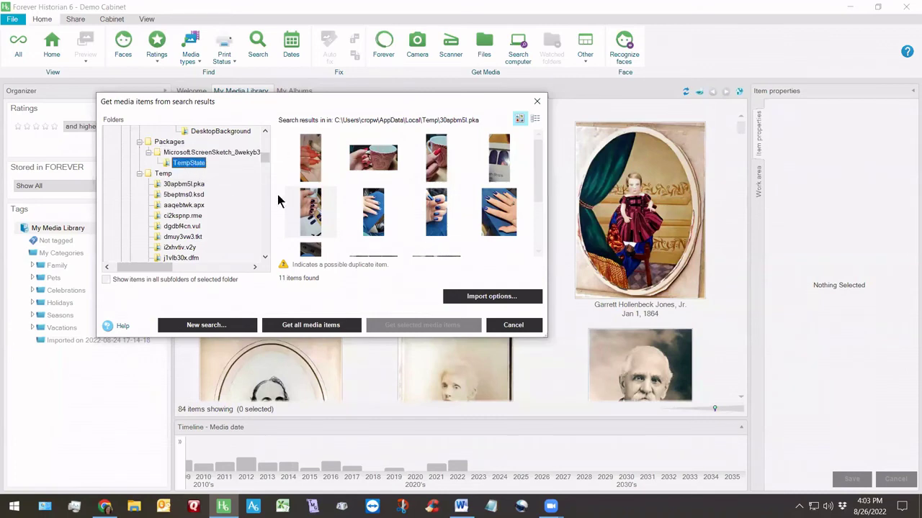
pyautogui.click(175, 186)
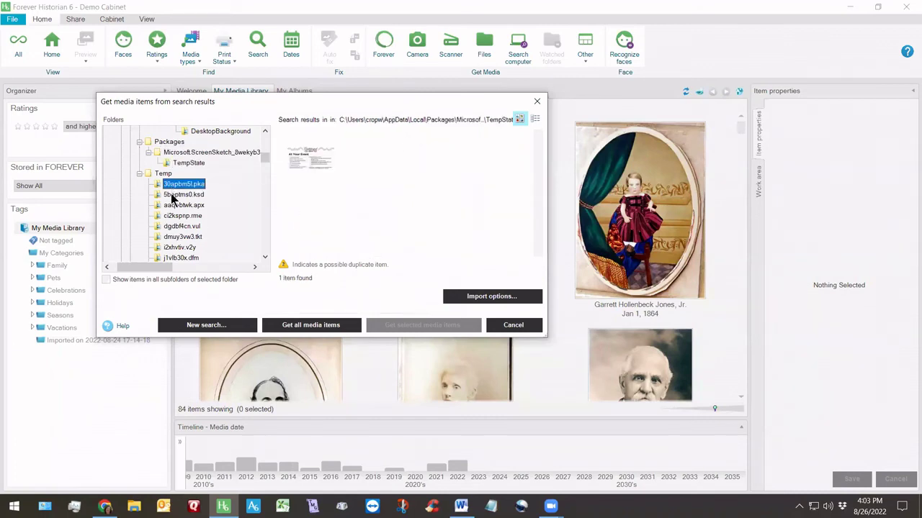
# Review the images found in the Temp subfolders 5beptms0.ksd and aaqebtwk.apx and the Artisan 6 folders listed under Roaming
pyautogui.click(174, 196)
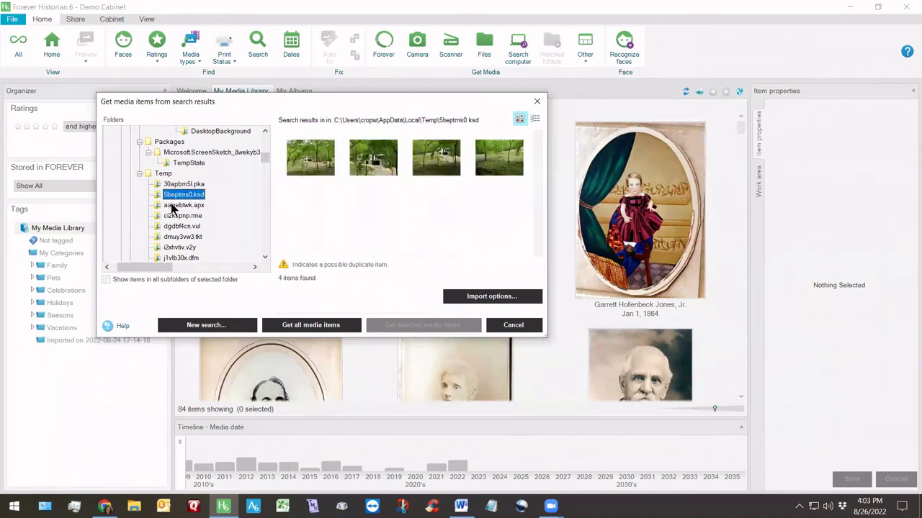
pyautogui.click(173, 206)
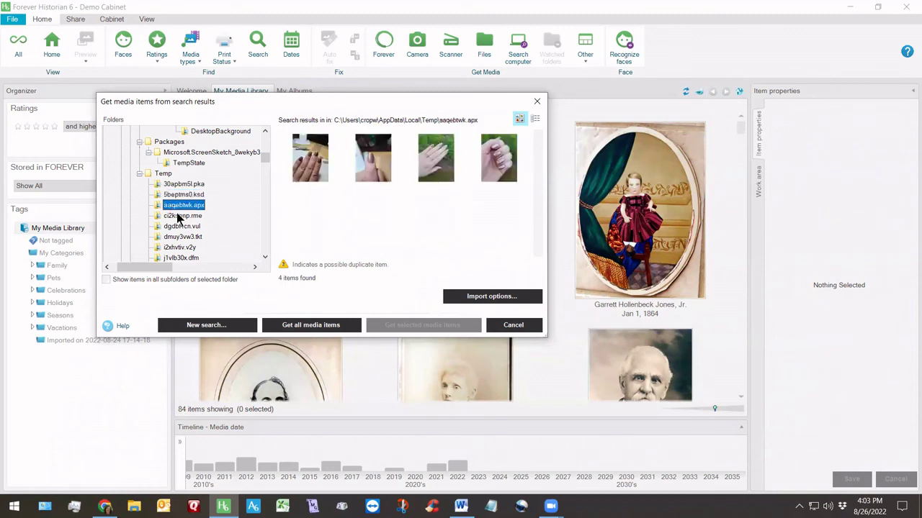
pyautogui.click(267, 164)
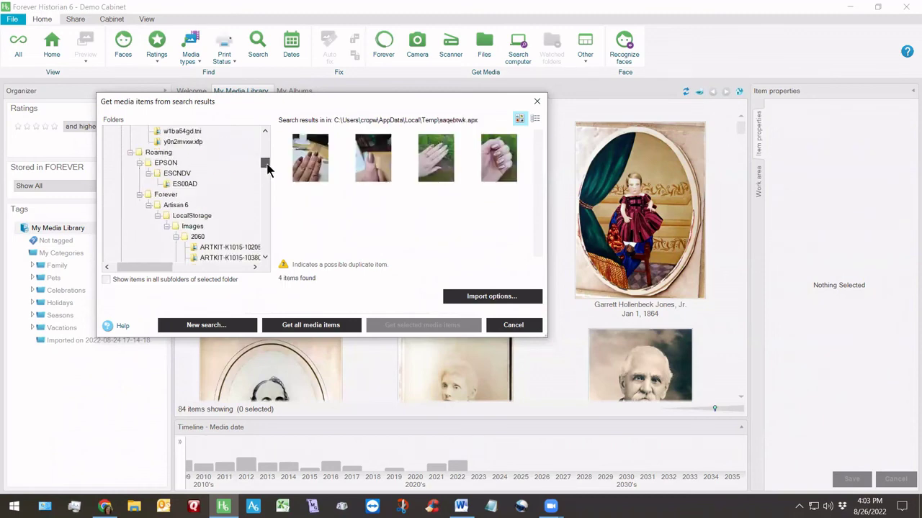
pyautogui.scroll(-2, 266, 169)
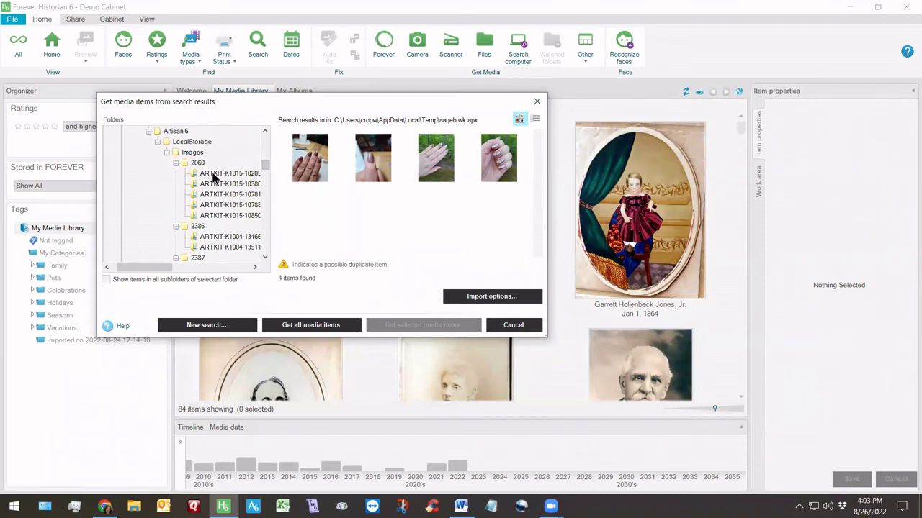
# Select the three sepia military group photos found in the images folder of 12x12 Heritage on the Desktop
pyautogui.moveTo(266, 166); pyautogui.dragTo(265, 172)
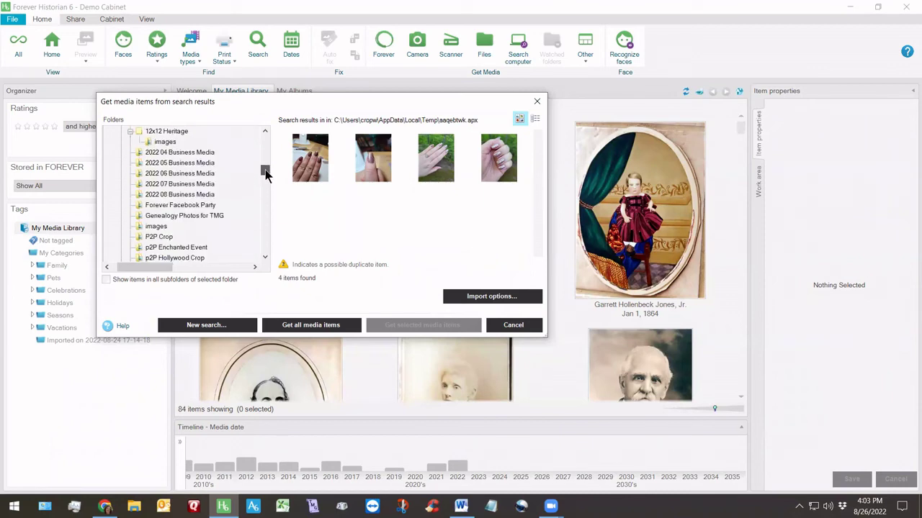
pyautogui.scroll(1, 265, 171)
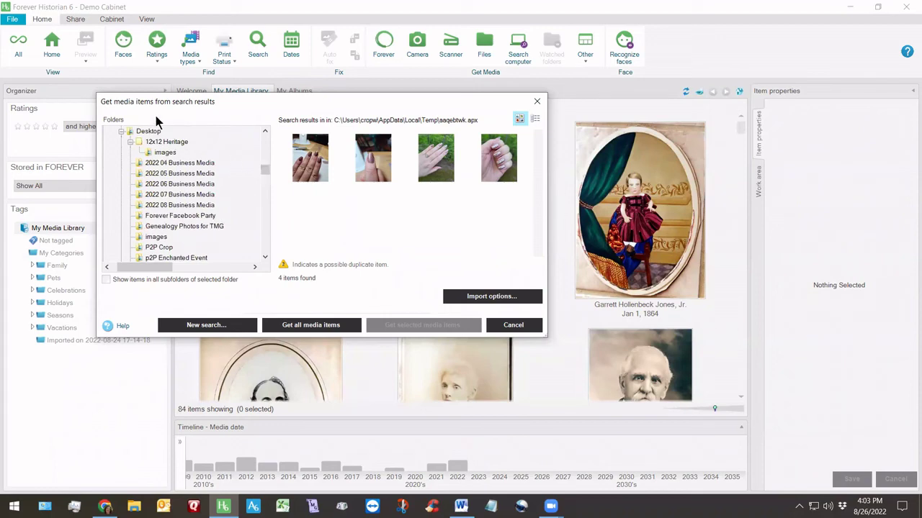
pyautogui.click(166, 153)
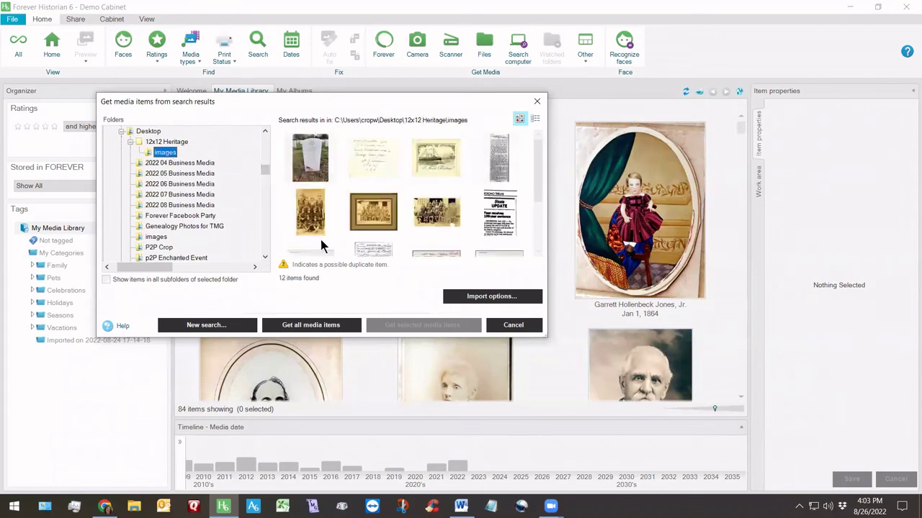
pyautogui.moveTo(541, 182)
pyautogui.mouseDown()
pyautogui.moveTo(542, 209)
pyautogui.moveTo(539, 176)
pyautogui.mouseUp()
pyautogui.click(303, 210)
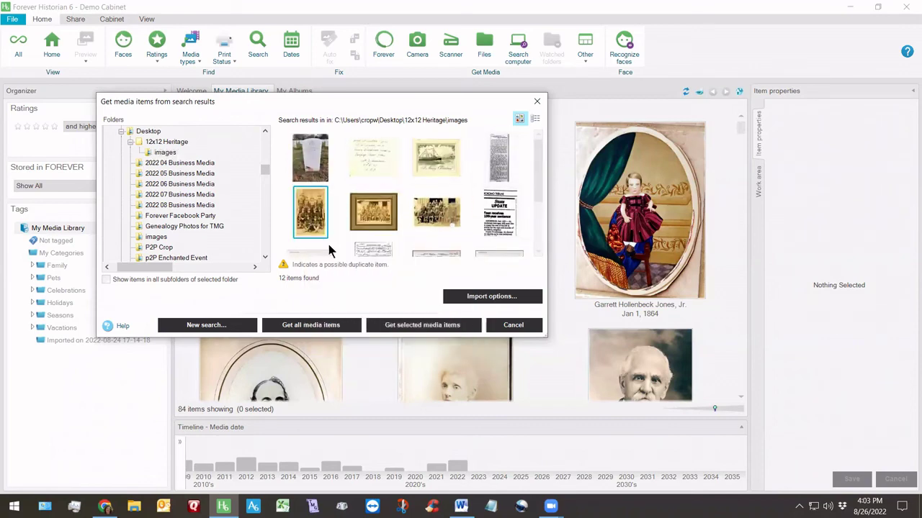
pyautogui.keyDown('ctrl'); pyautogui.click(364, 221); pyautogui.keyUp('ctrl')
pyautogui.keyDown('ctrl'); pyautogui.click(434, 209); pyautogui.keyUp('ctrl')
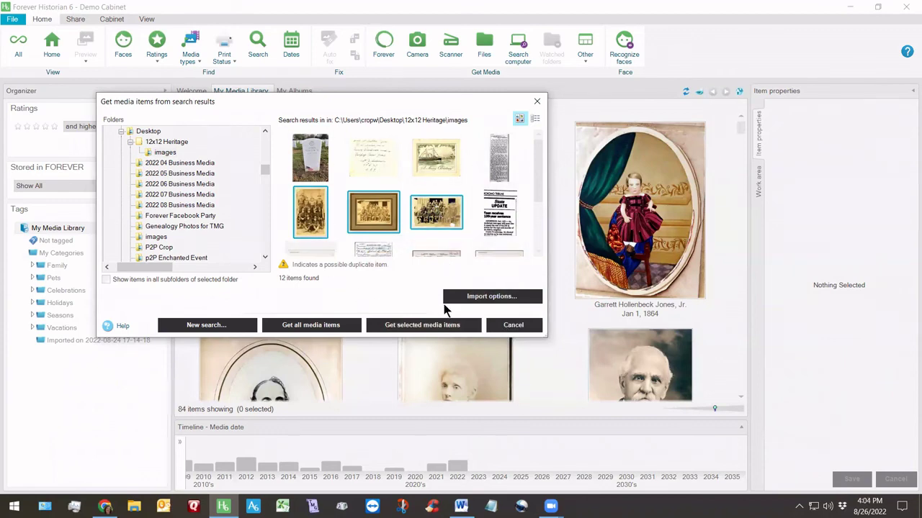
# Set the import options to exclude all duplicate items and import the selected photos
pyautogui.click(486, 299)
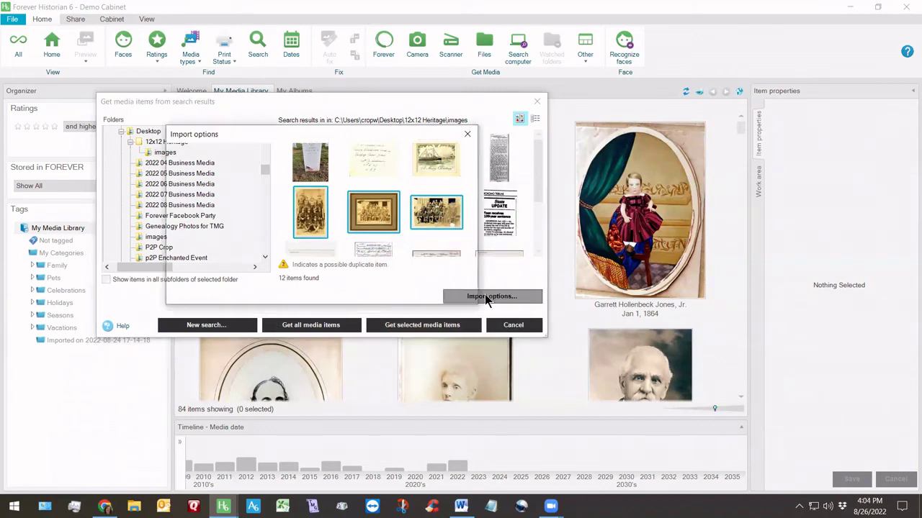
pyautogui.click(179, 251)
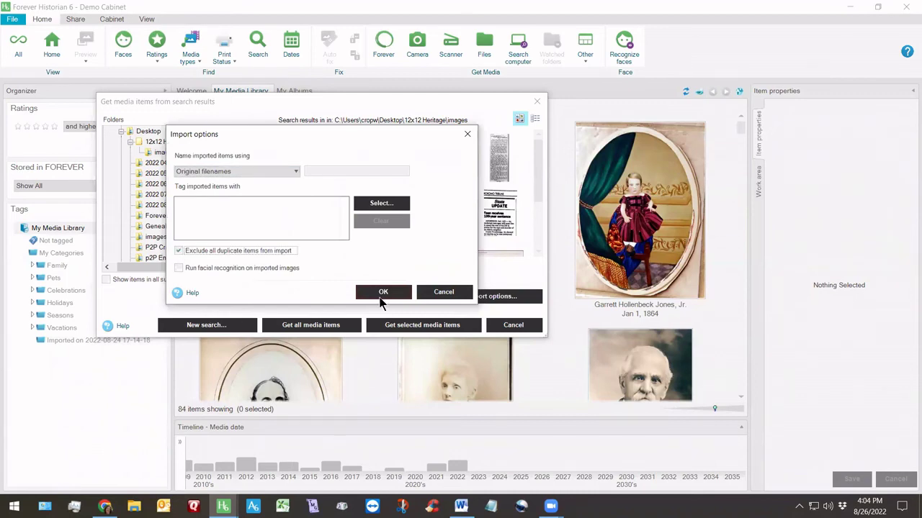
pyautogui.click(386, 292)
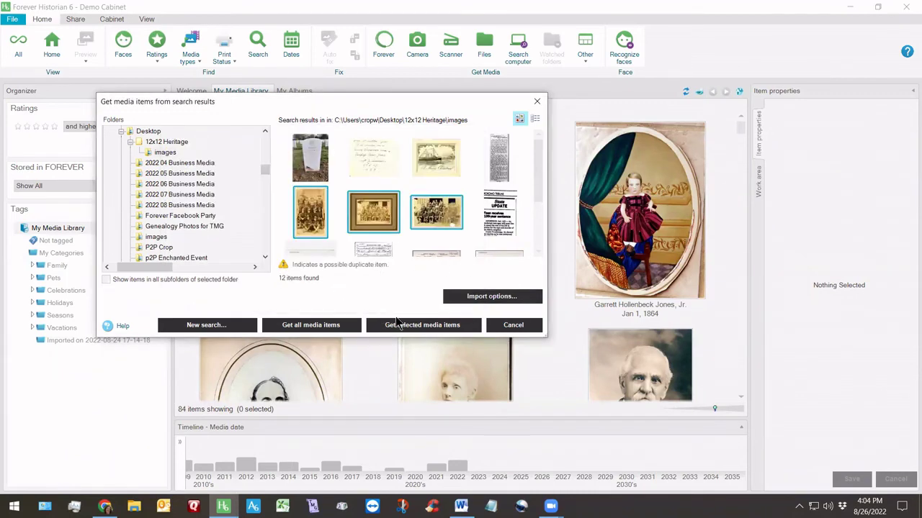
pyautogui.click(422, 325)
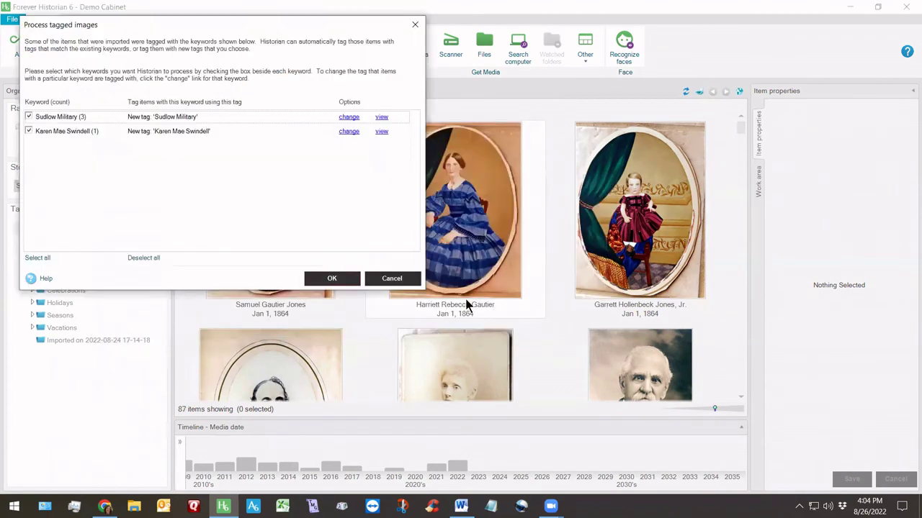
# Exclude both embedded keywords from tag processing for the imported photos and confirm
pyautogui.click(28, 117)
pyautogui.click(29, 132)
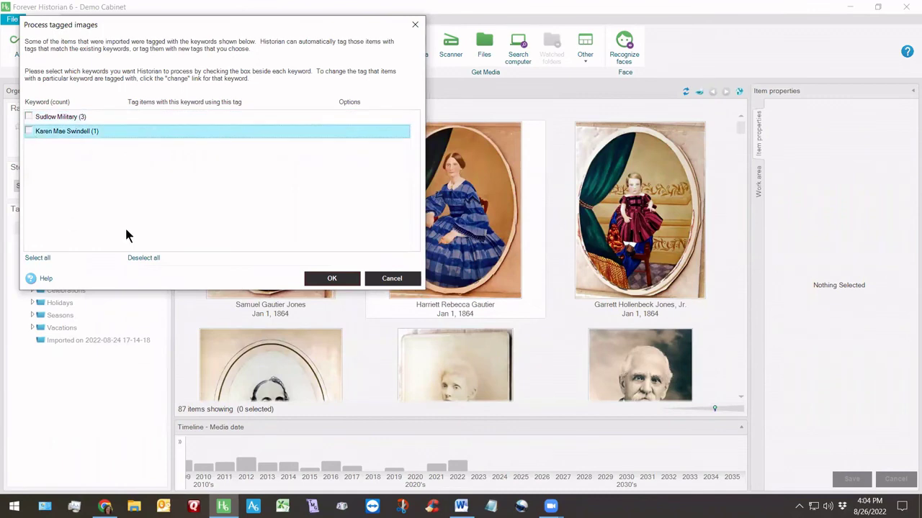
pyautogui.click(331, 278)
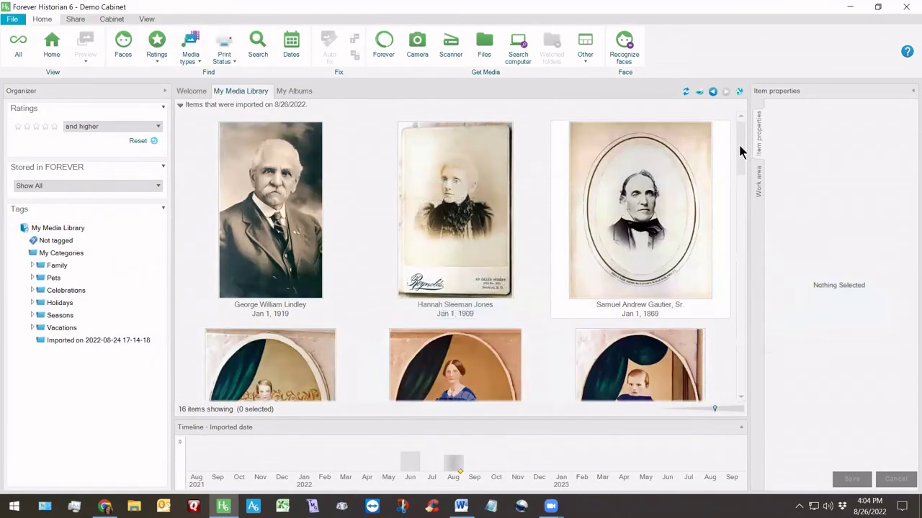
# Reopen the computer search results to check the duplicate markers in the 12x12 Heritage images folder, and close the results
pyautogui.moveTo(738, 143); pyautogui.dragTo(752, 119)
pyautogui.click(516, 44)
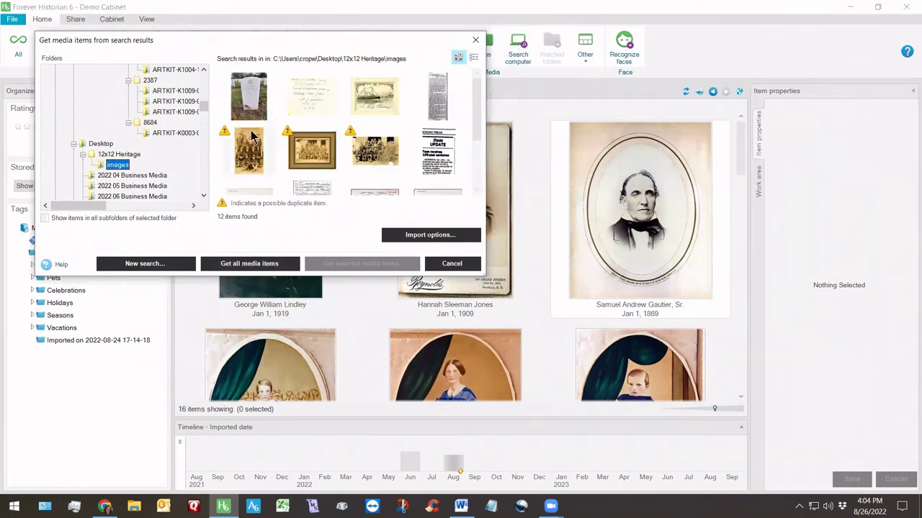
pyautogui.moveTo(223, 137)
pyautogui.moveTo(365, 144)
pyautogui.click(451, 264)
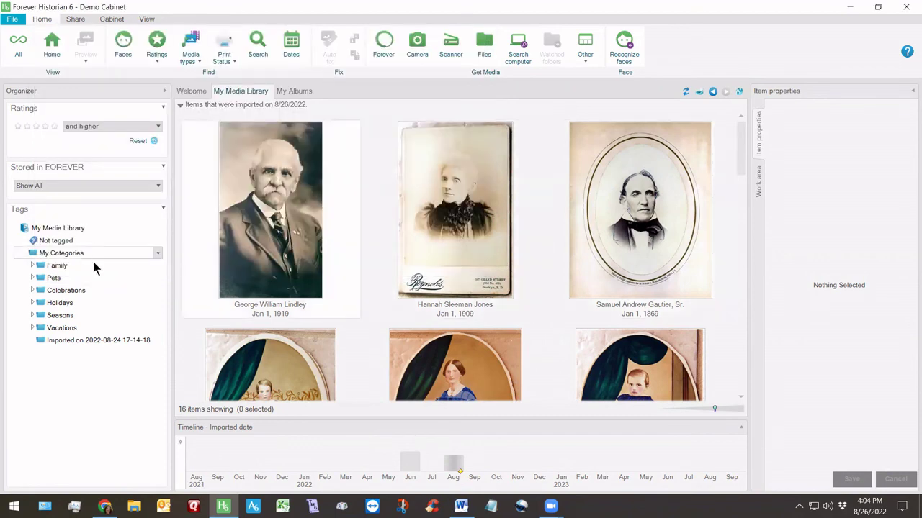
# Sort the media library by media date
pyautogui.moveTo(341, 241)
pyautogui.click(147, 20)
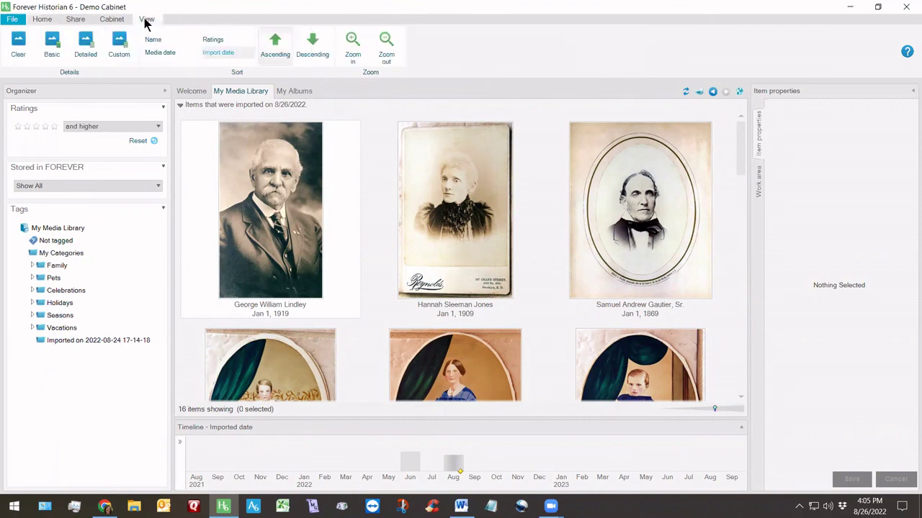
pyautogui.click(159, 53)
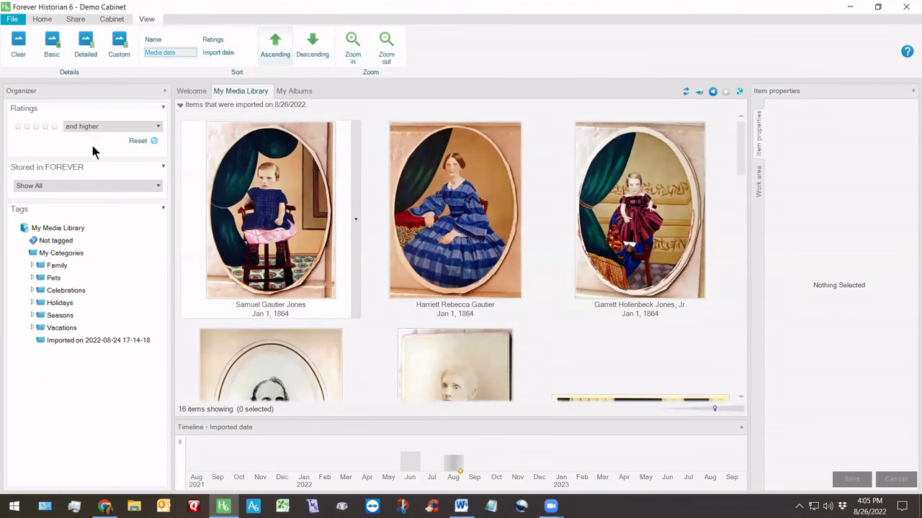
pyautogui.moveTo(250, 175)
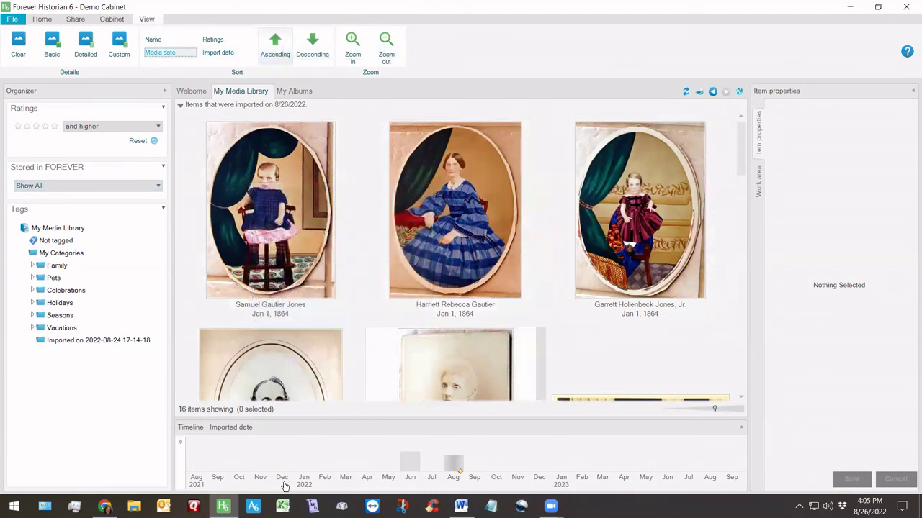
# Switch the timeline to media date and show all items in the library
pyautogui.click(182, 449)
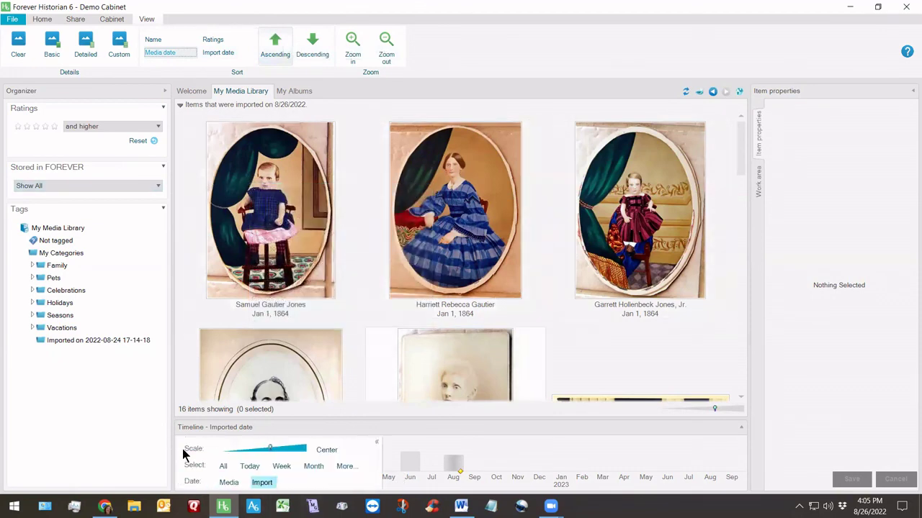
pyautogui.click(229, 484)
pyautogui.click(224, 467)
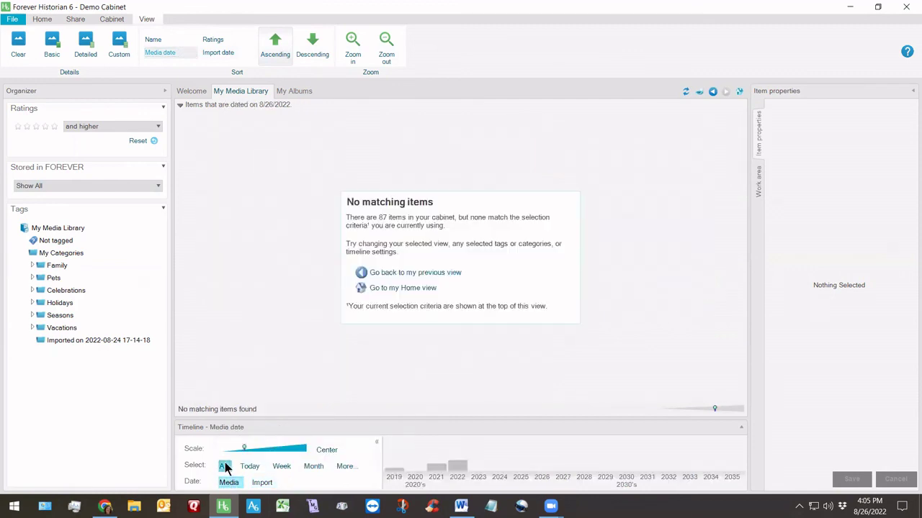
pyautogui.click(481, 449)
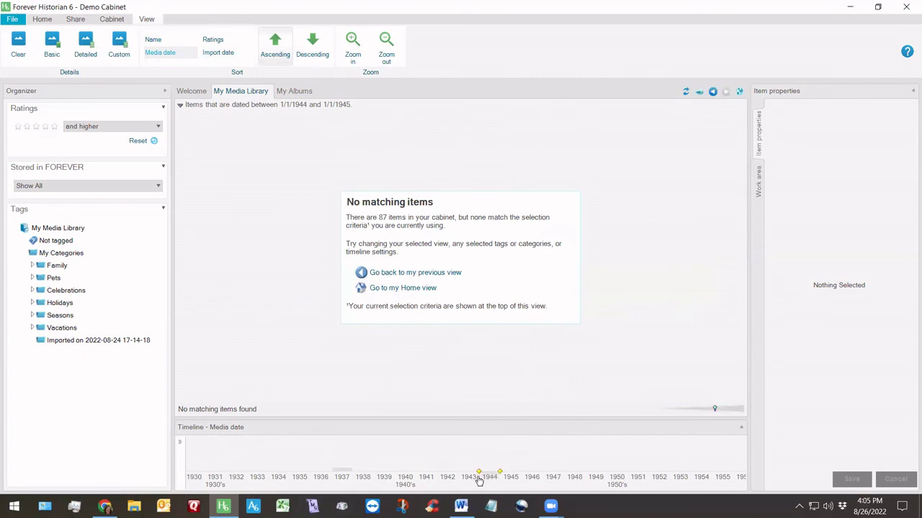
pyautogui.click(180, 442)
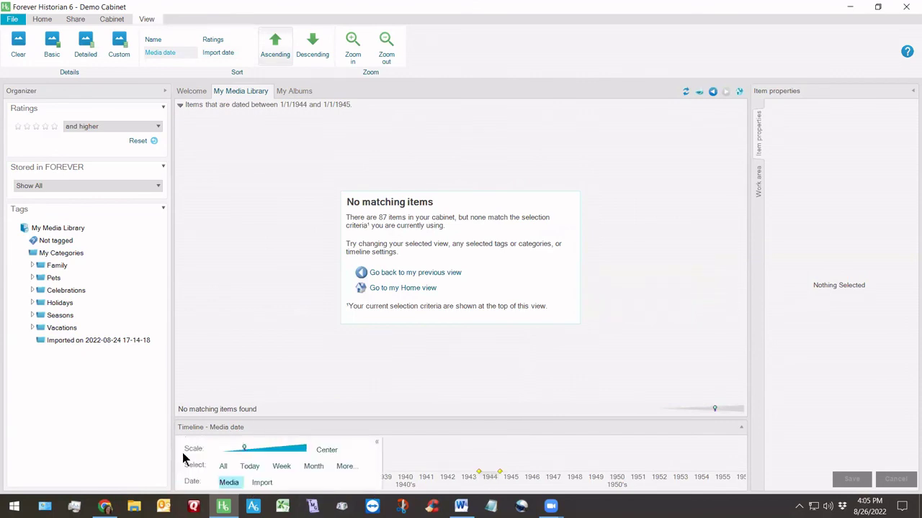
pyautogui.click(223, 467)
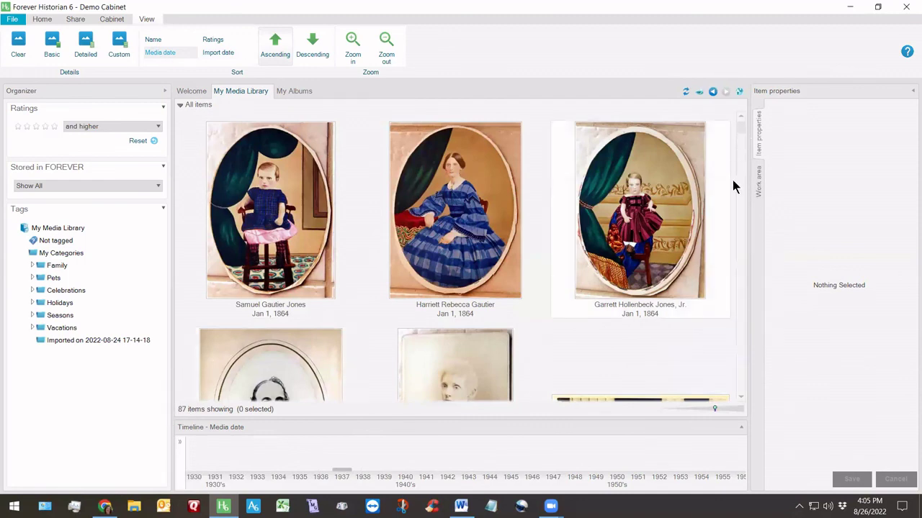
# Browse the date-sorted library and inspect the details of 2_12_12_Page_1
pyautogui.scroll(-5, 743, 372)
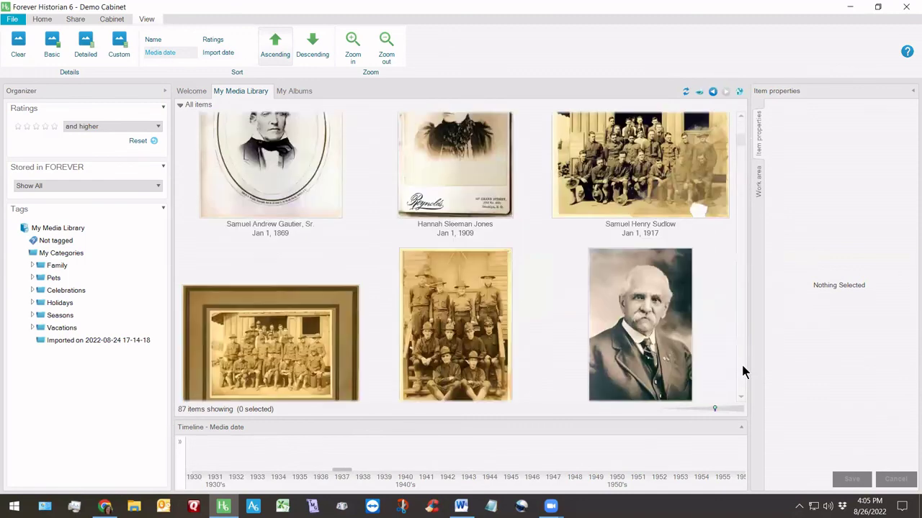
pyautogui.scroll(-6, 743, 372)
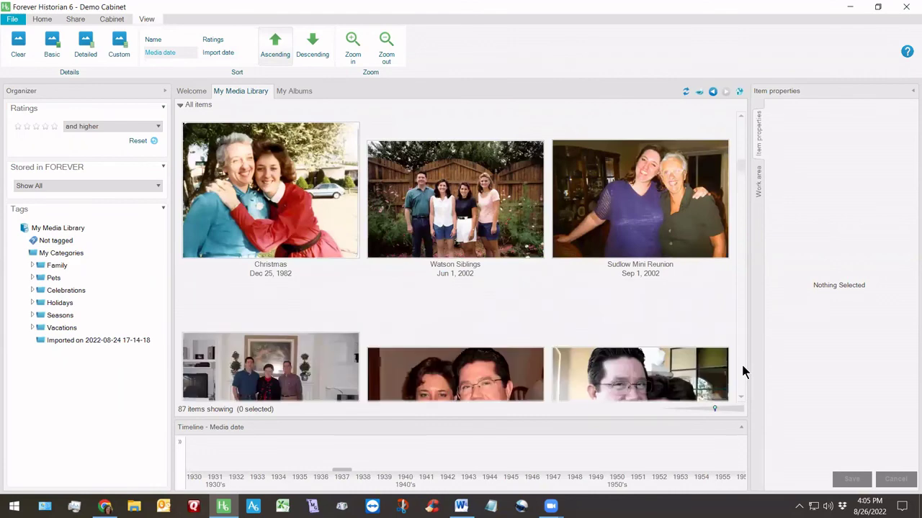
pyautogui.scroll(-6, 743, 372)
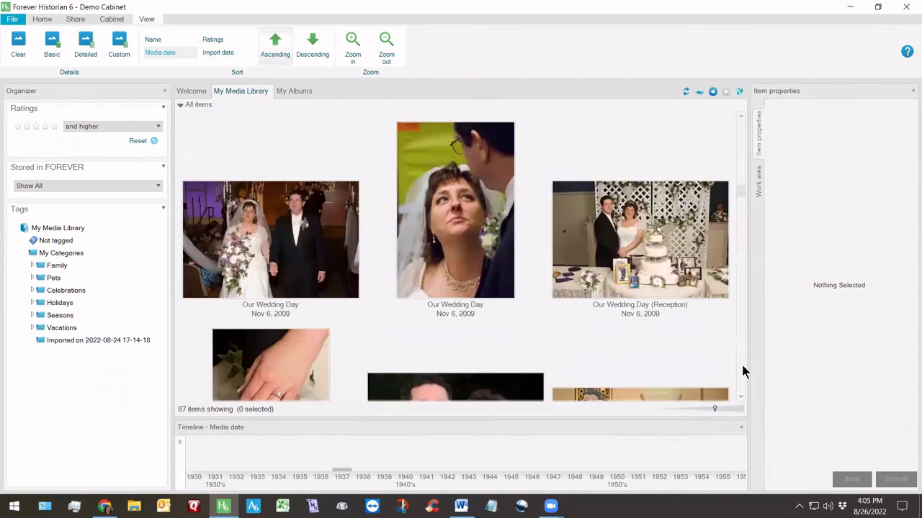
pyautogui.scroll(-5, 744, 372)
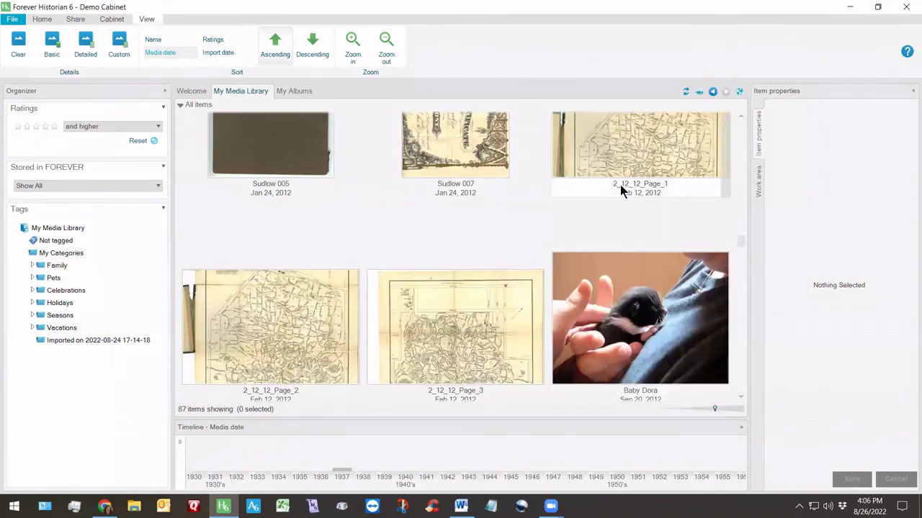
pyautogui.moveTo(650, 188)
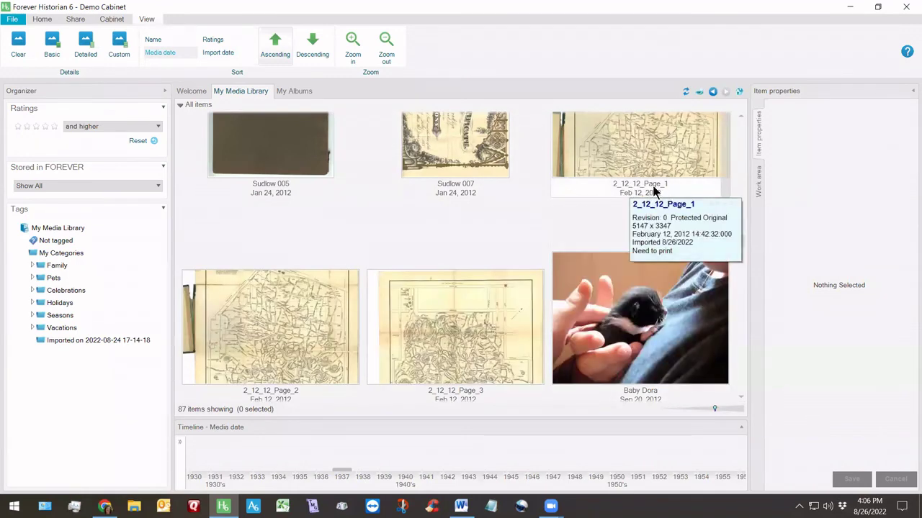